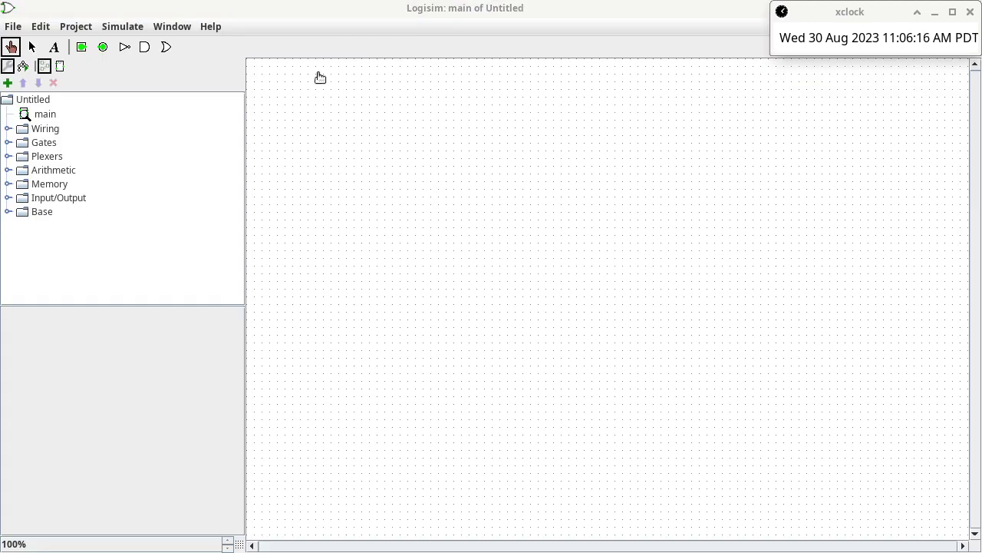
Add a new circuit named "half adder" to the project.
{"action": "left_click", "coordinate": [524, 189]}
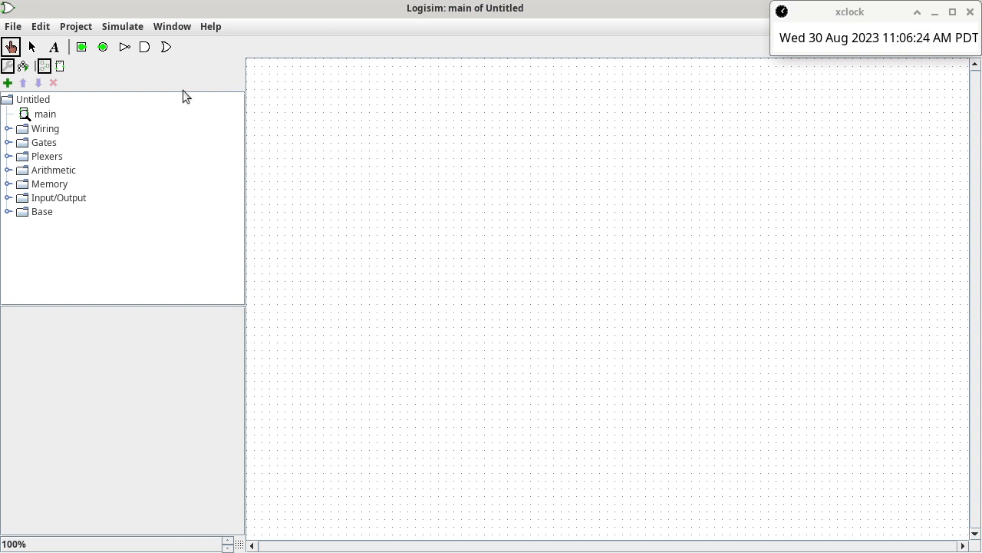
{"action": "left_click", "coordinate": [84, 31]}
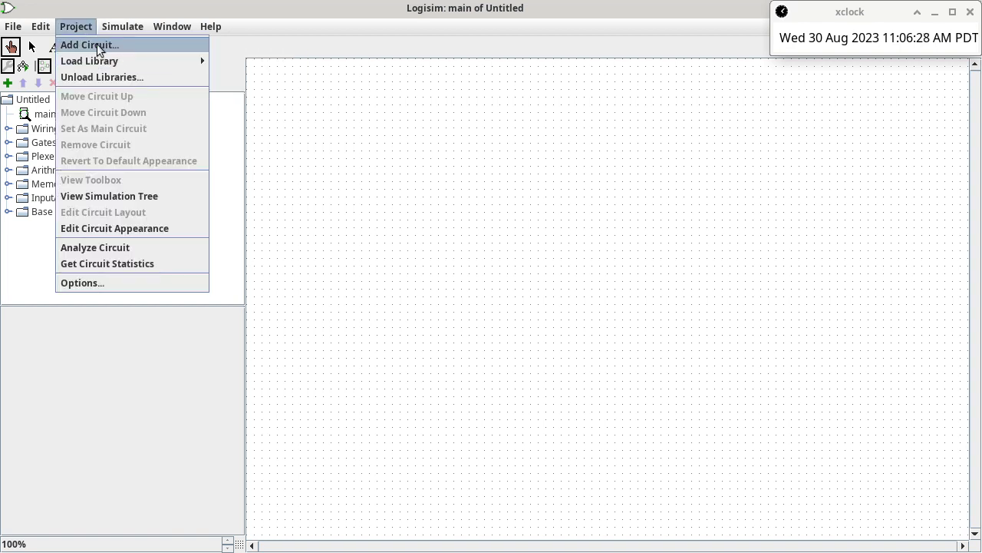
{"action": "left_click", "coordinate": [96, 44]}
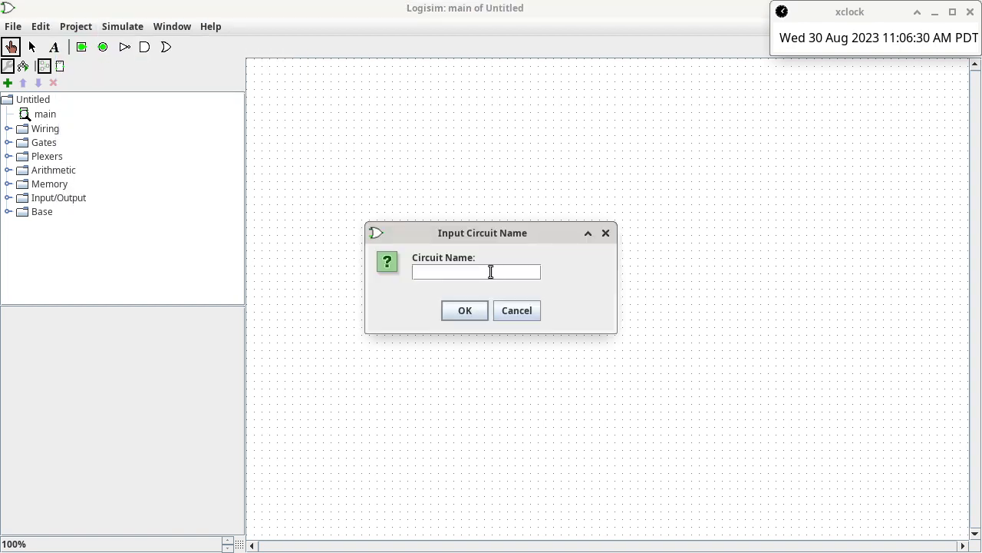
{"action": "type", "text": "half adder"}
{"action": "left_click", "coordinate": [466, 311]}
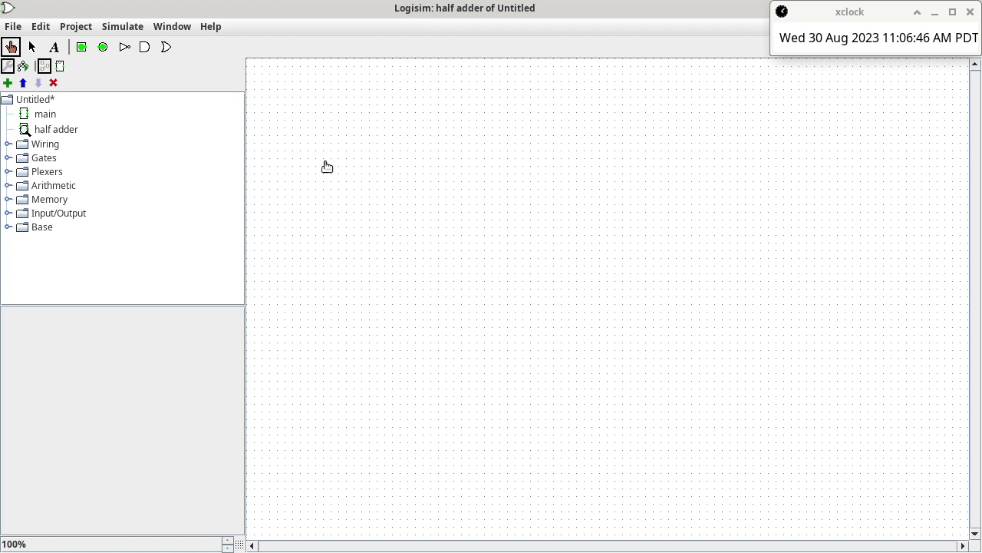
Place two input pins on the half adder canvas, one directly below the other.
{"action": "left_click", "coordinate": [80, 47]}
{"action": "left_click", "coordinate": [351, 112]}
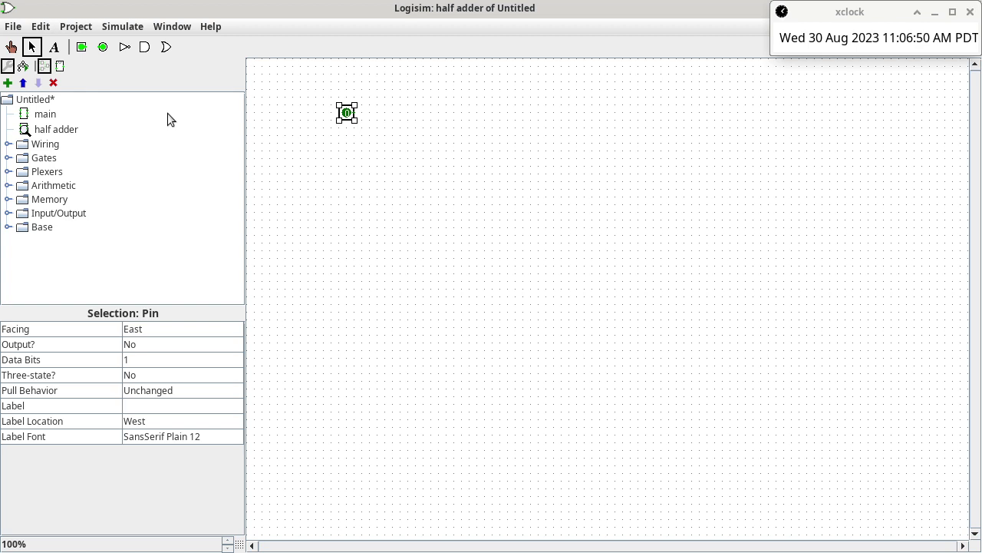
{"action": "left_click", "coordinate": [82, 48]}
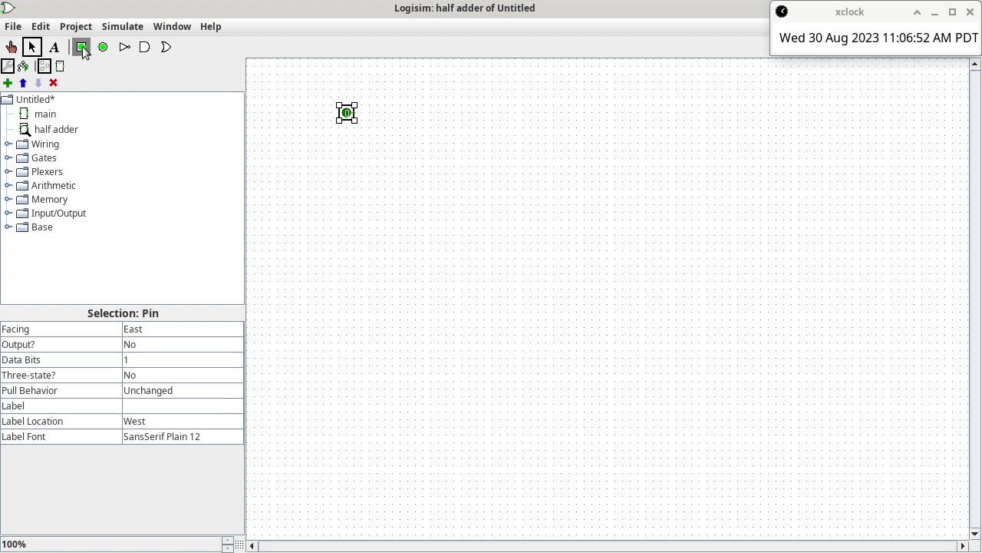
{"action": "left_click", "coordinate": [352, 158]}
Label the upper input pin x and the lower input pin y.
{"action": "left_click", "coordinate": [346, 115]}
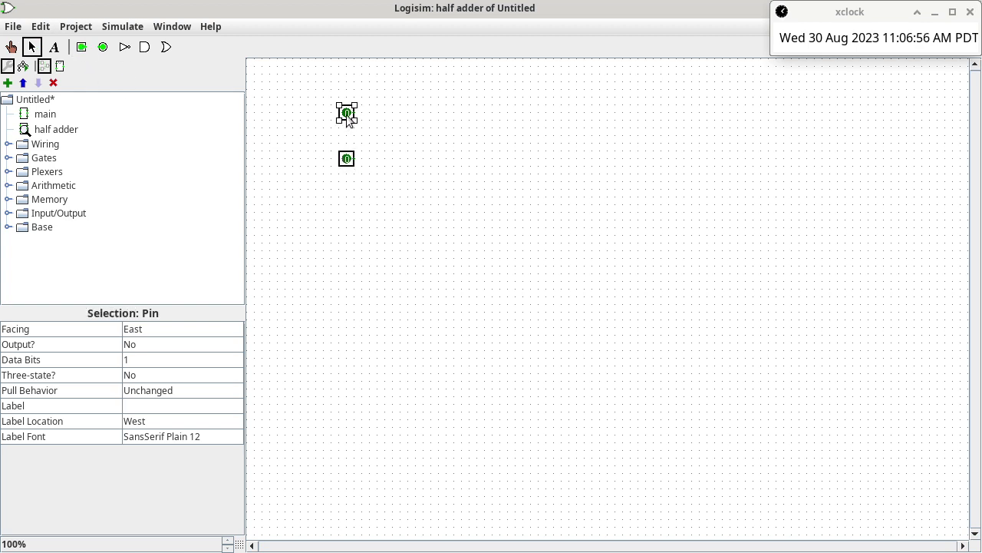
{"action": "left_click", "coordinate": [191, 401]}
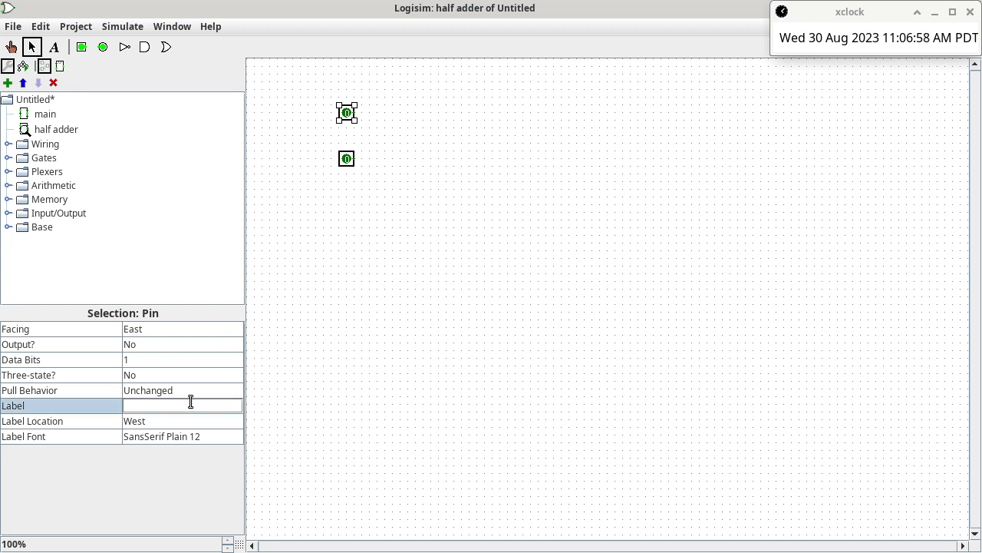
{"action": "type", "text": "x"}
{"action": "key", "text": "Return"}
{"action": "left_click", "coordinate": [347, 157]}
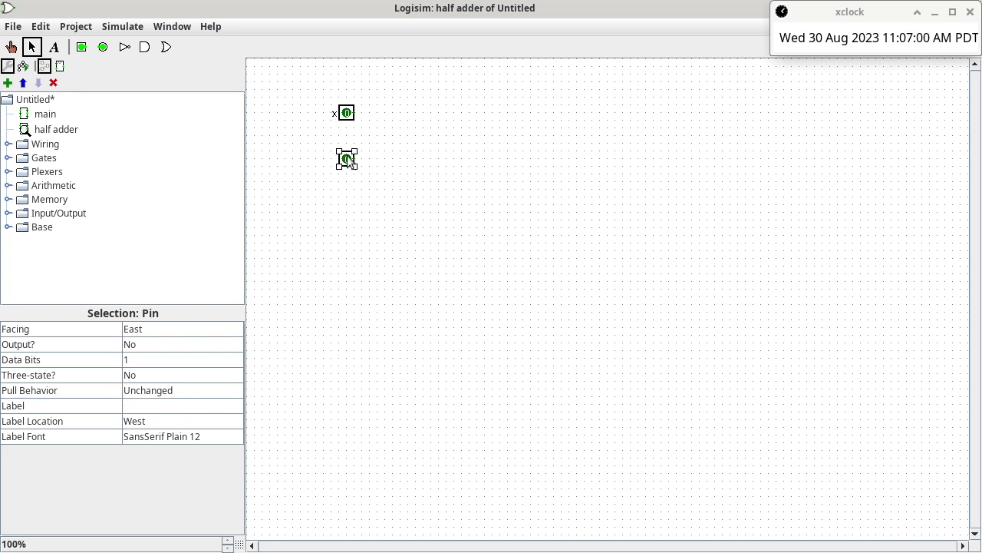
{"action": "left_click", "coordinate": [204, 405]}
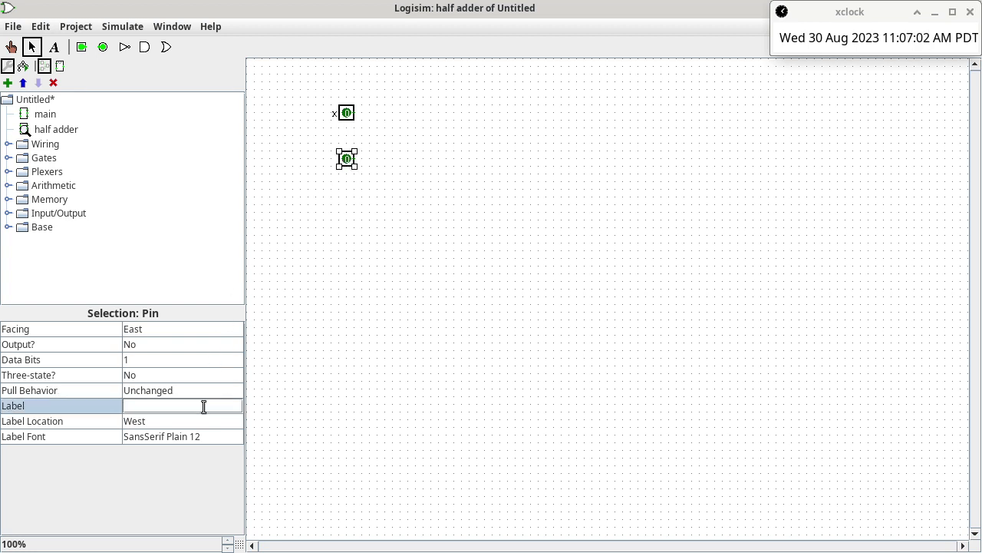
{"action": "type", "text": "y"}
{"action": "key", "text": "Return"}
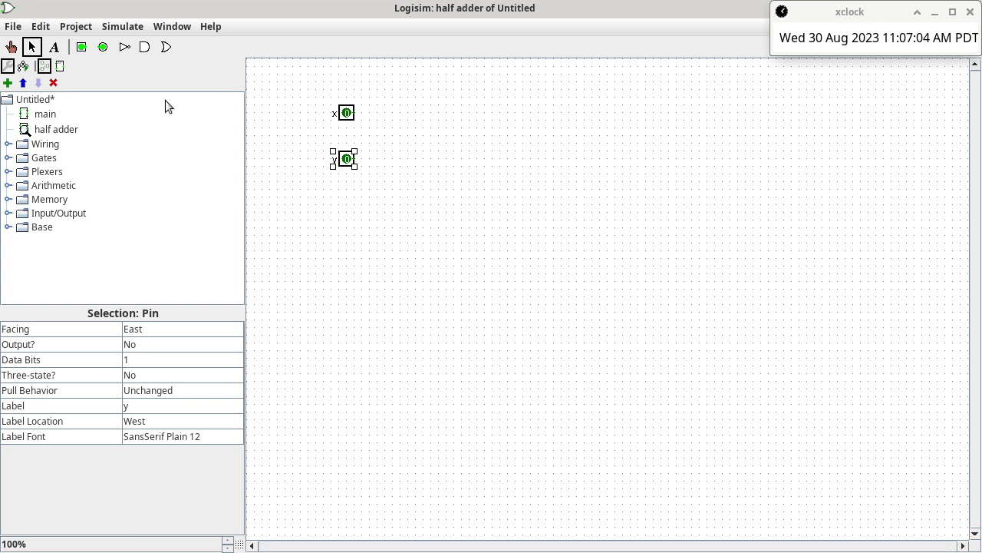
Place an output pin level with input x, well to its east, and label it c(x,y).
{"action": "left_click", "coordinate": [103, 47]}
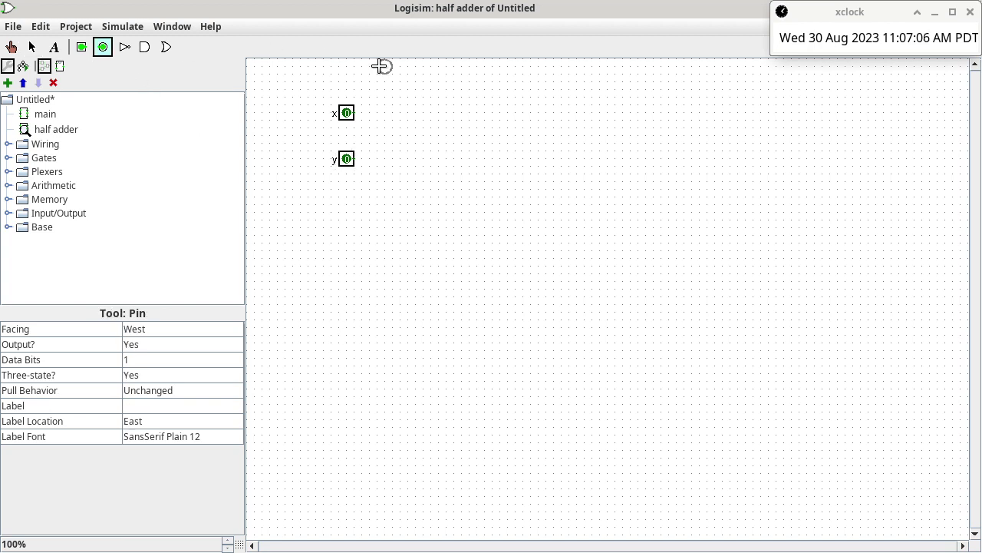
{"action": "left_click", "coordinate": [561, 113]}
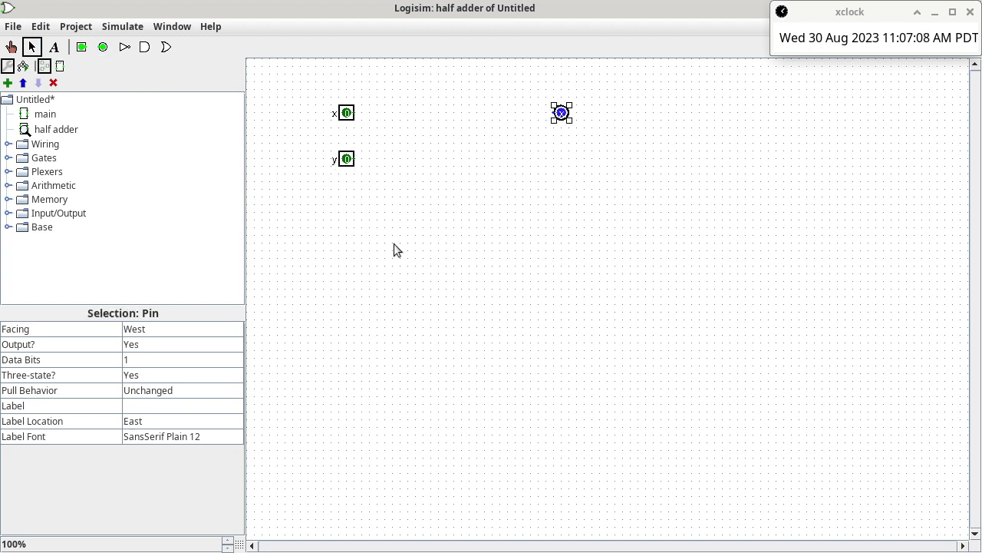
{"action": "left_click", "coordinate": [198, 406]}
{"action": "type", "text": "c"}
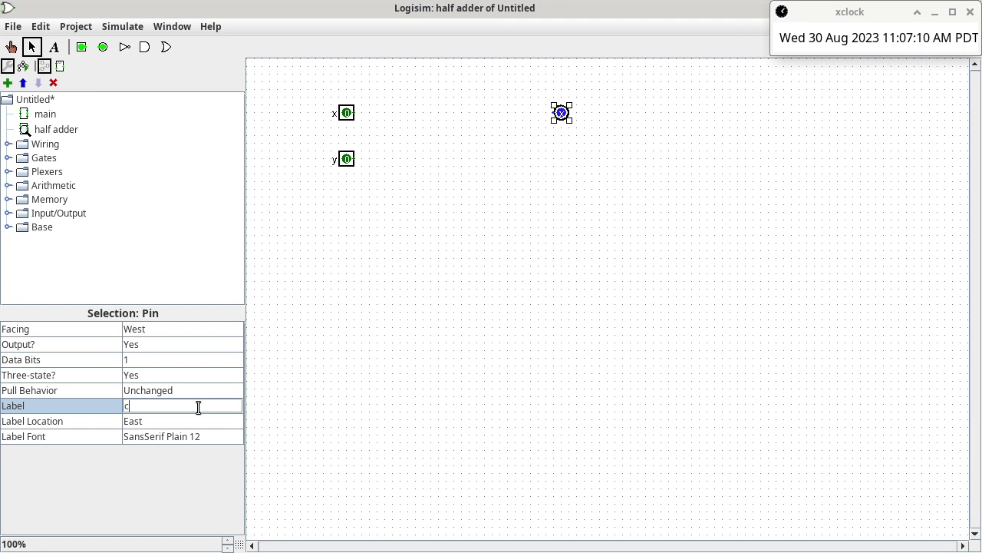
{"action": "type", "text": "(x,y)"}
{"action": "key", "text": "Return"}
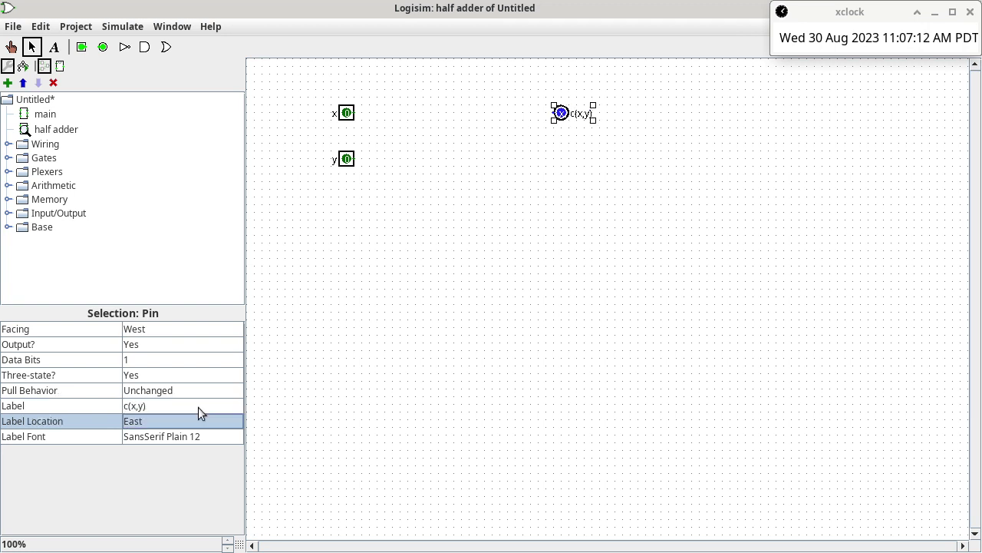
Place a second output pin below c(x,y), level with input y, and label it r(x,y).
{"action": "left_click", "coordinate": [103, 47]}
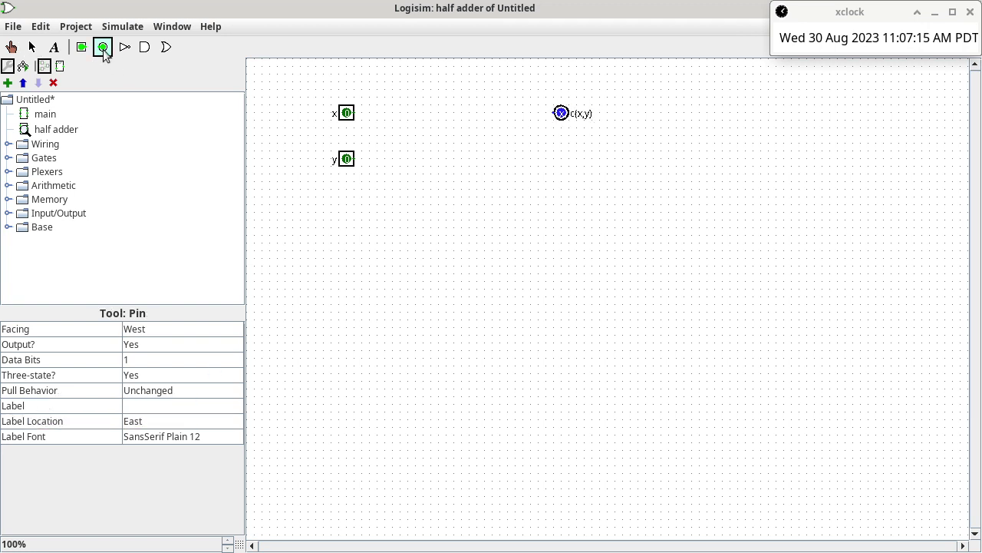
{"action": "left_click", "coordinate": [552, 159]}
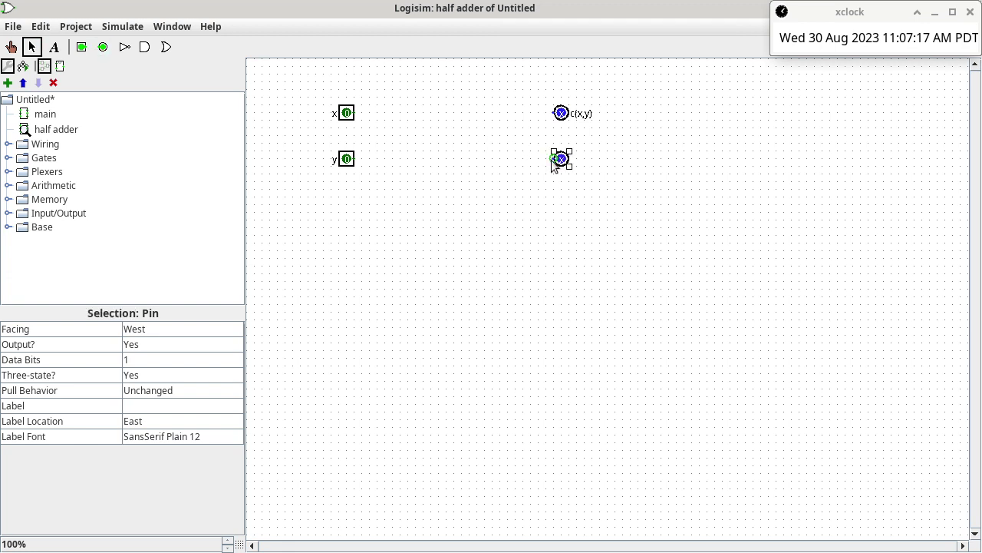
{"action": "left_click", "coordinate": [230, 405]}
{"action": "type", "text": "r(x"}
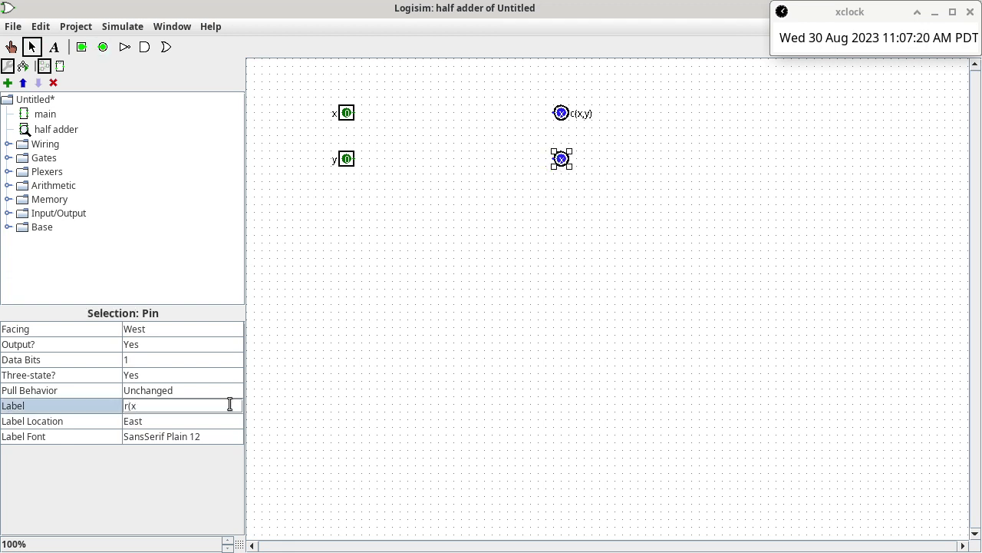
{"action": "type", "text": ",y)"}
{"action": "key", "text": "Return"}
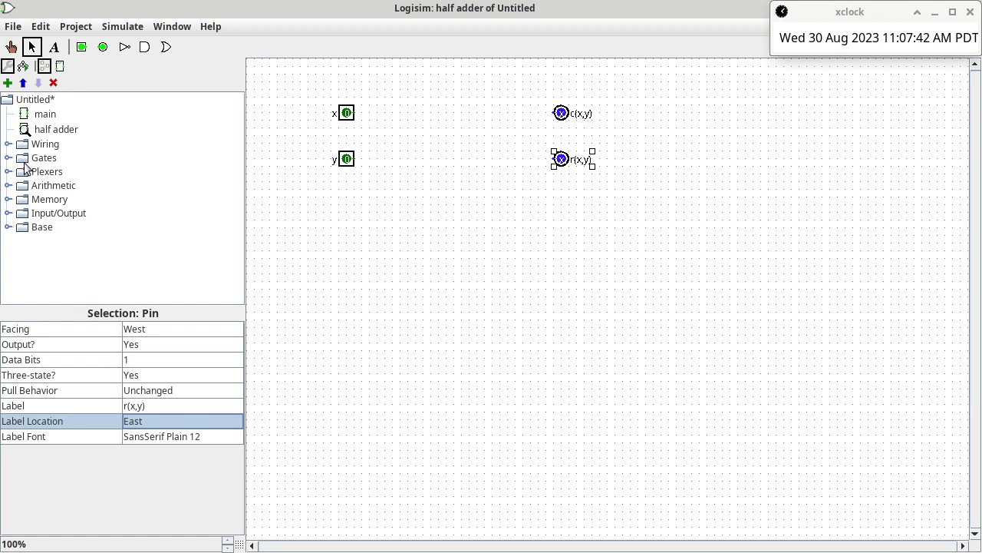
Place an AND gate in the empty area below the pins, with Narrow gate size and 2 inputs.
{"action": "left_click", "coordinate": [7, 158]}
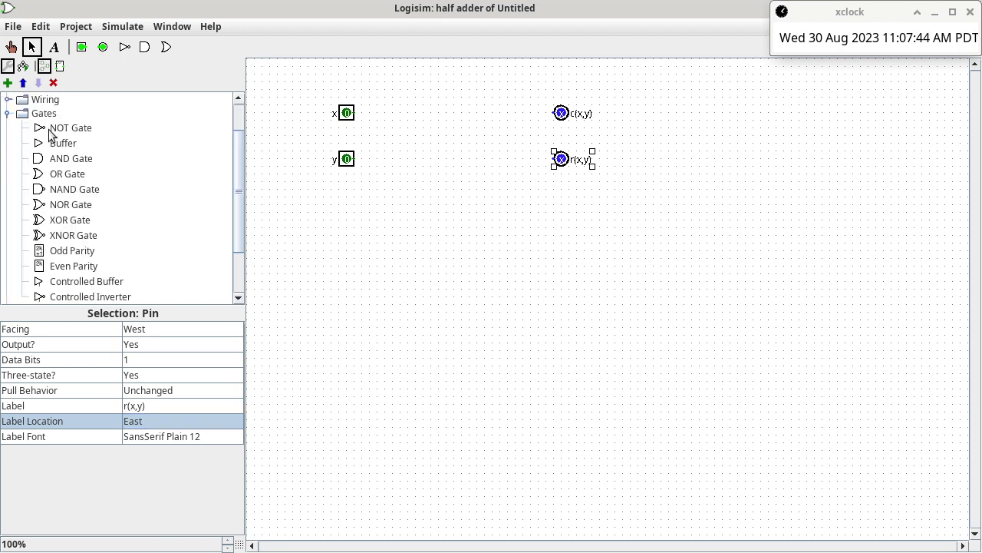
{"action": "left_click", "coordinate": [60, 159]}
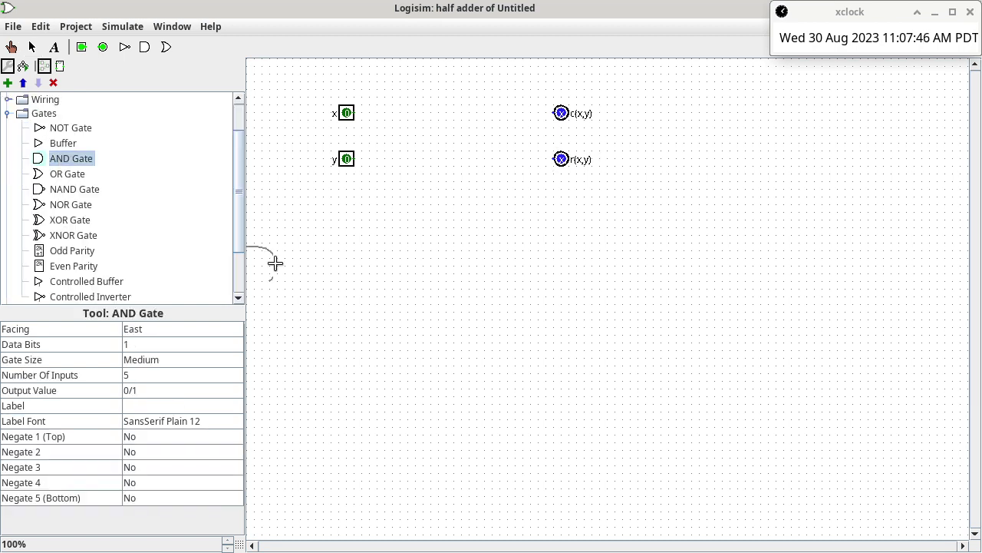
{"action": "left_click", "coordinate": [476, 290]}
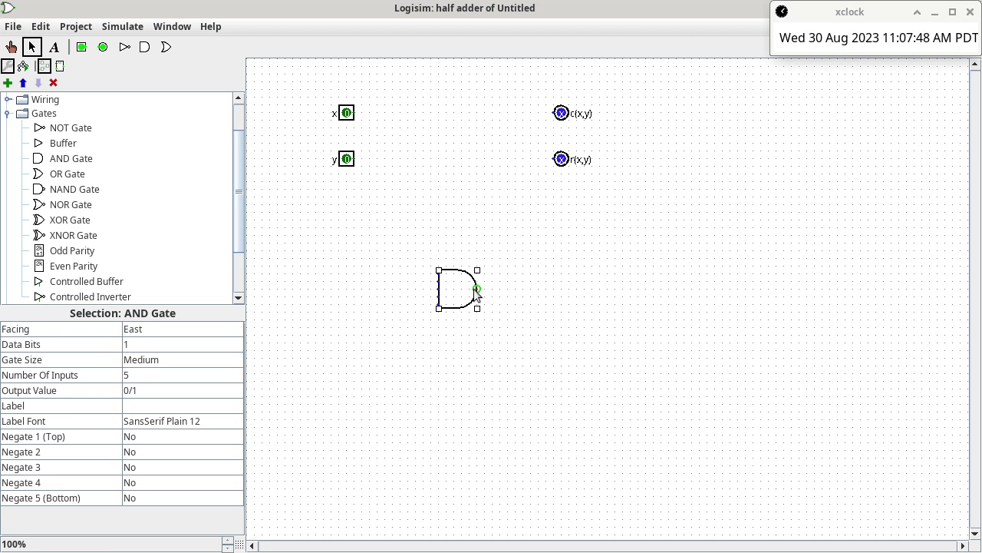
{"action": "left_click", "coordinate": [203, 355]}
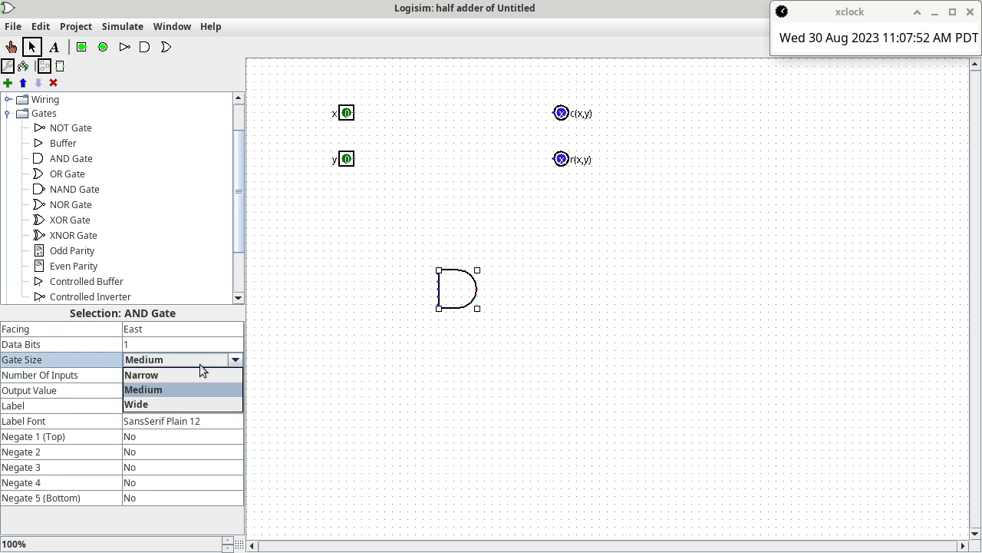
{"action": "left_click", "coordinate": [200, 371]}
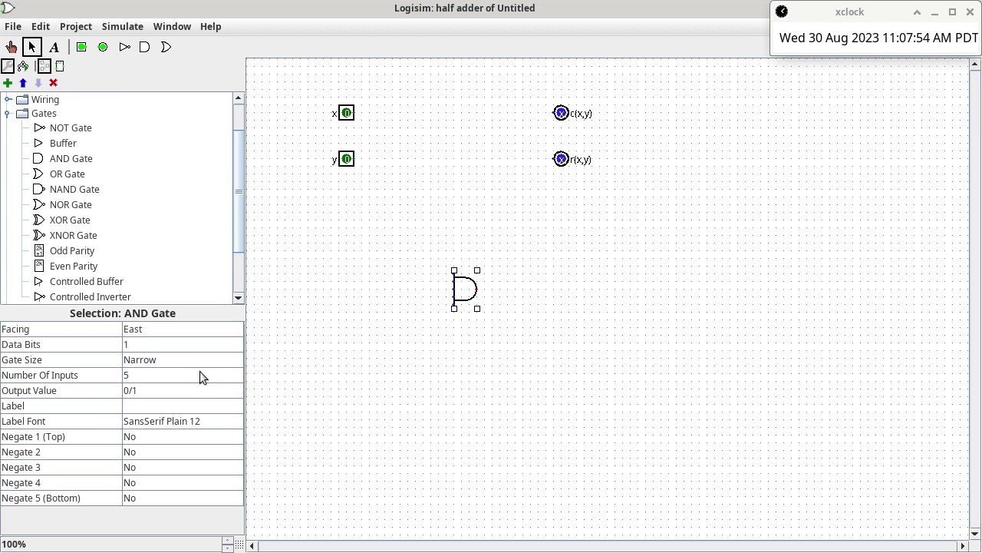
{"action": "left_click", "coordinate": [201, 377]}
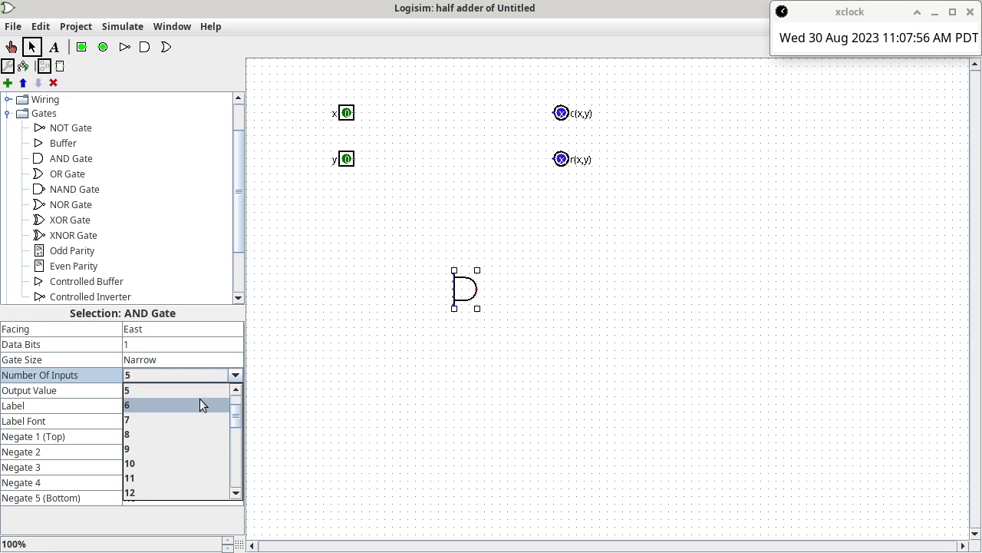
{"action": "scroll", "coordinate": [200, 398], "scroll_direction": "up", "scroll_amount": 1}
{"action": "left_click", "coordinate": [200, 392]}
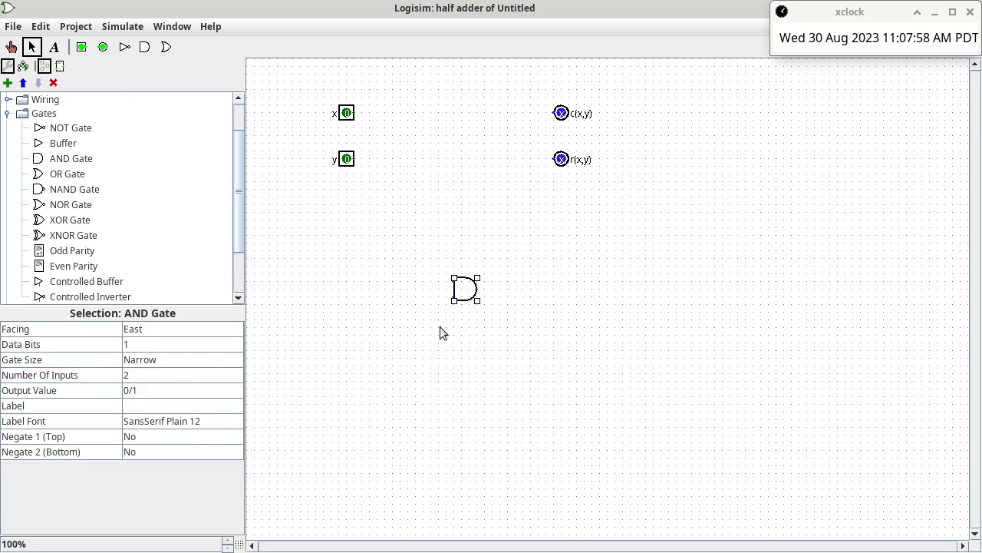
Move the AND gate between the pins and wire its inputs to x and y and its output to c(x,y).
{"action": "mouse_move", "coordinate": [458, 294]}
{"action": "left_mouse_down"}
{"action": "mouse_move", "coordinate": [413, 141]}
{"action": "mouse_move", "coordinate": [419, 118]}
{"action": "mouse_move", "coordinate": [554, 114]}
{"action": "left_mouse_up"}
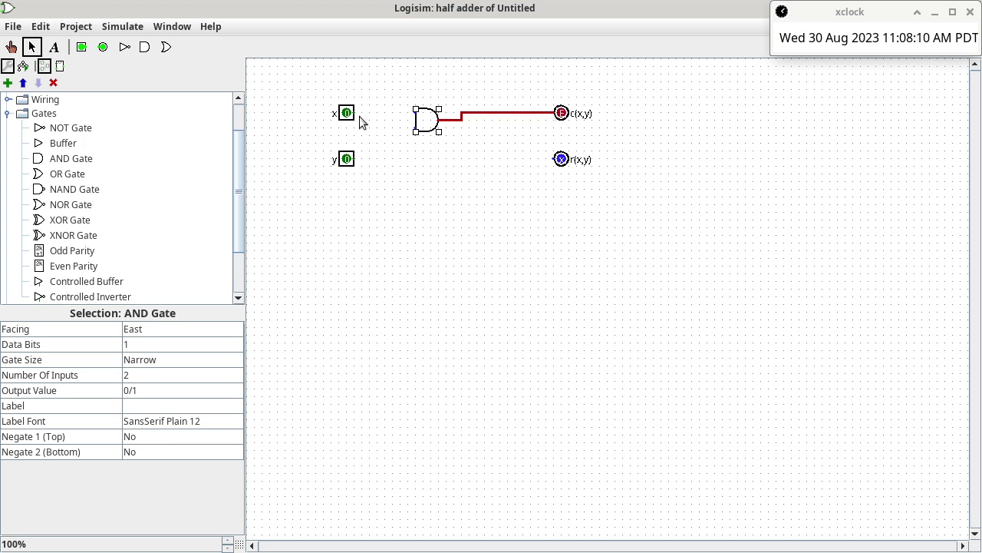
{"action": "left_click_drag", "start_coordinate": [354, 113], "coordinate": [415, 118]}
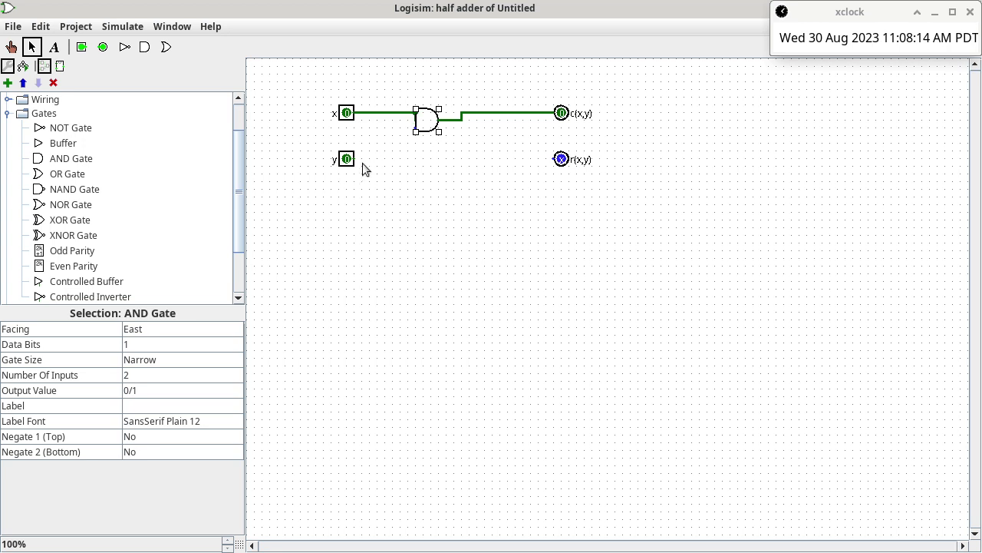
{"action": "left_click_drag", "start_coordinate": [354, 158], "coordinate": [413, 130]}
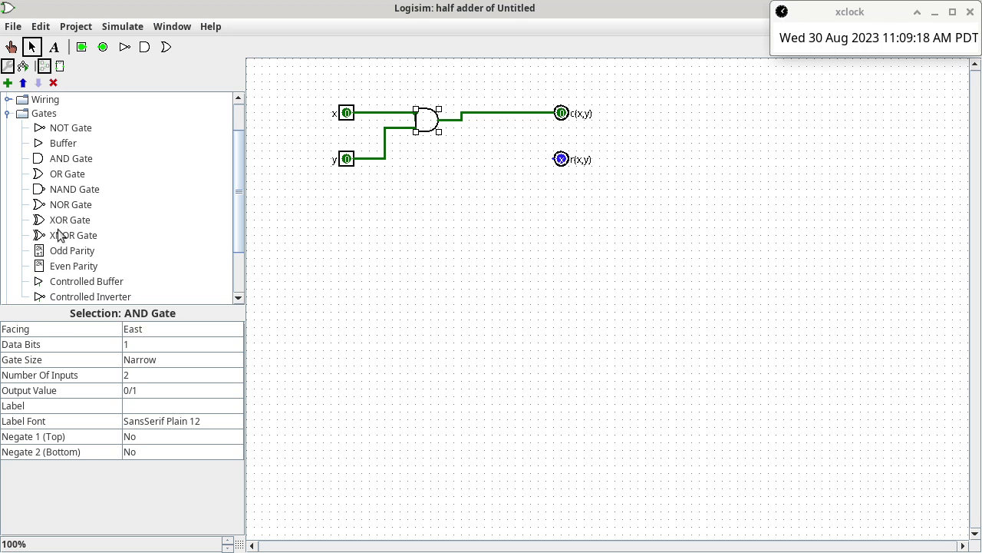
Add the text note "(!x && y) || (x && !y)" on the canvas below the input pins.
{"action": "left_click", "coordinate": [59, 47]}
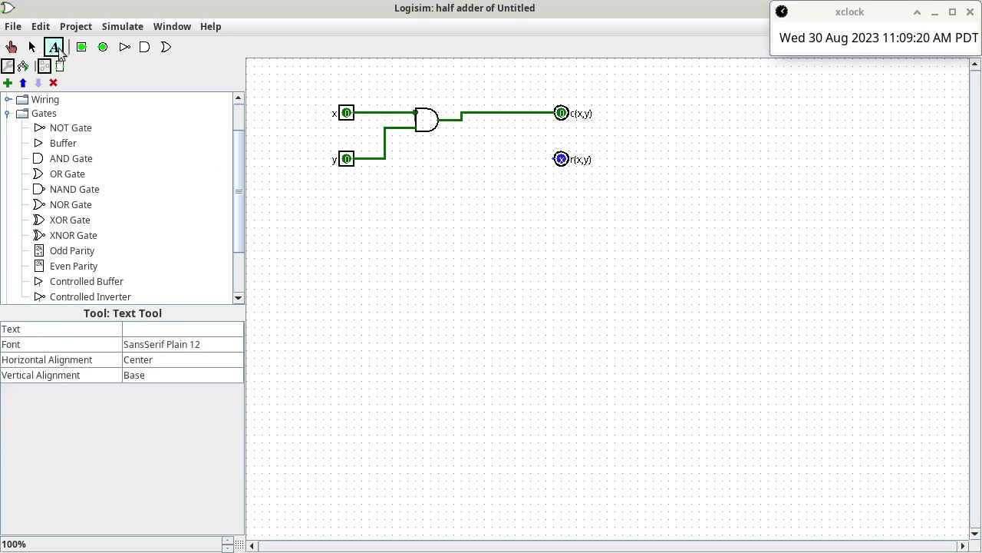
{"action": "left_click", "coordinate": [313, 247]}
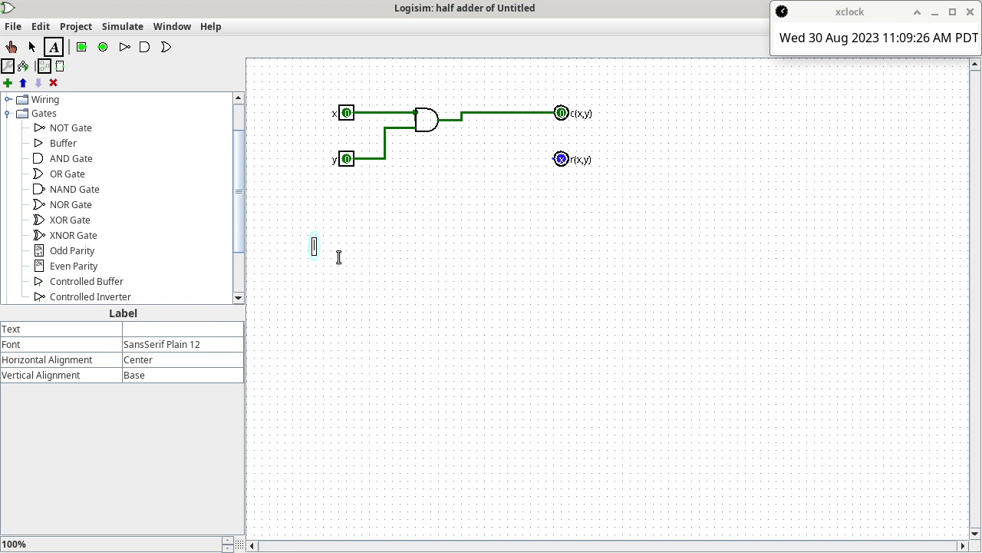
{"action": "type", "text": "("}
{"action": "key", "text": "BackSpace"}
{"action": "type", "text": "(!"}
{"action": "type", "text": "x && y) || "}
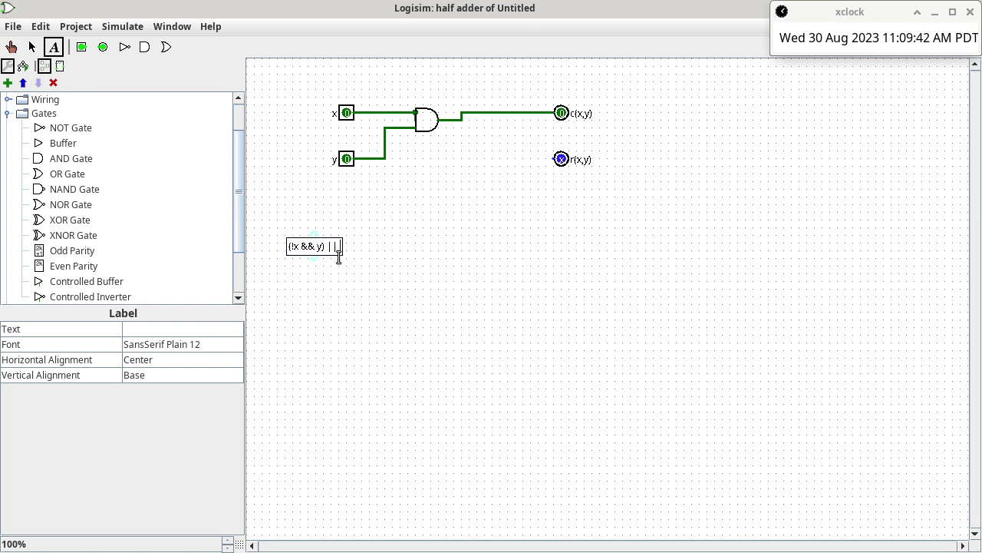
{"action": "type", "text": "(x && !"}
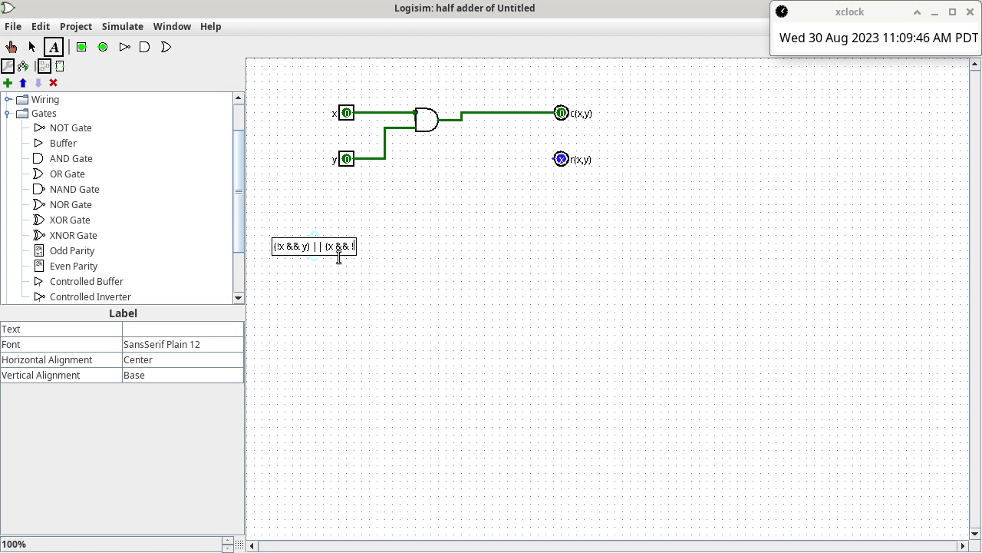
{"action": "type", "text": "y)"}
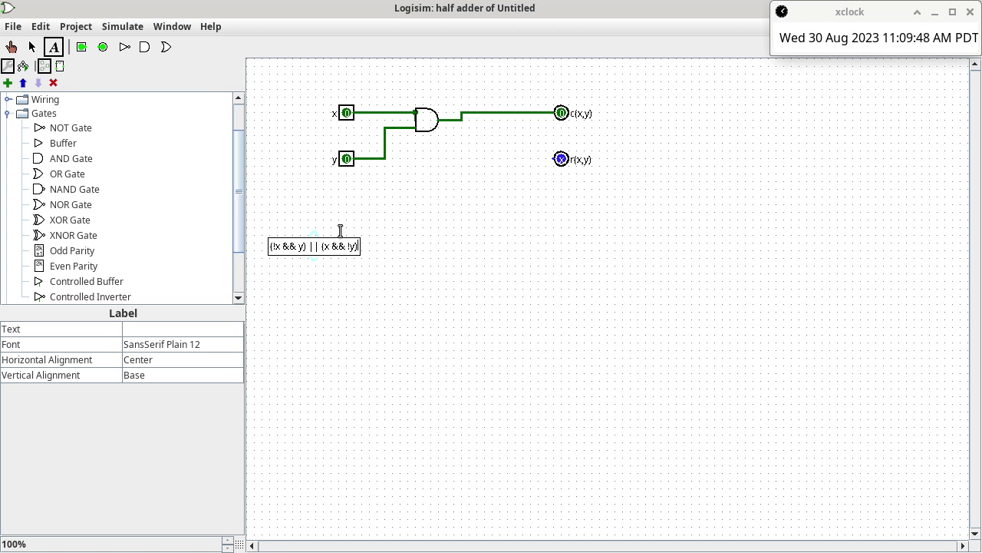
{"action": "left_click", "coordinate": [32, 47]}
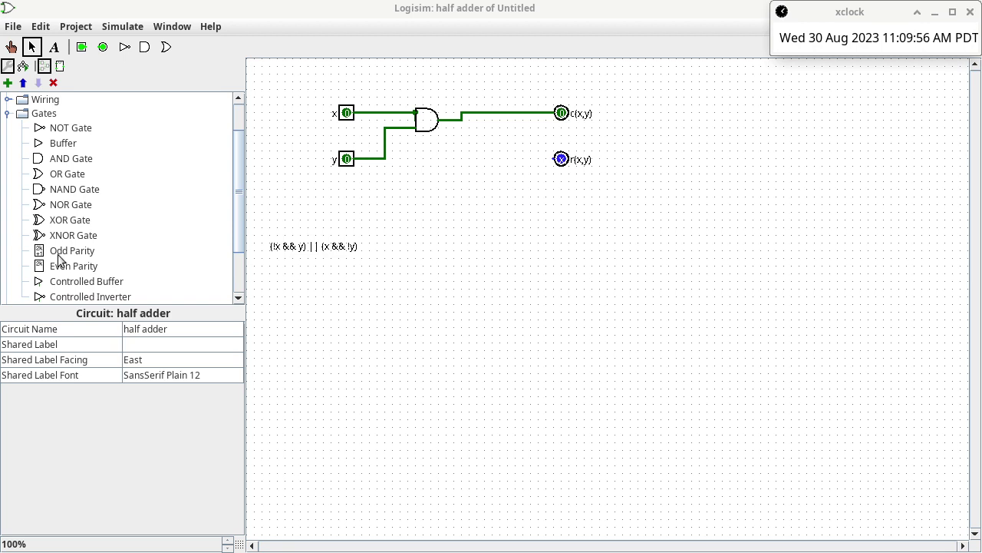
Place an OR gate in the empty area below the output pins, with Narrow gate size and 2 inputs.
{"action": "left_click", "coordinate": [67, 174]}
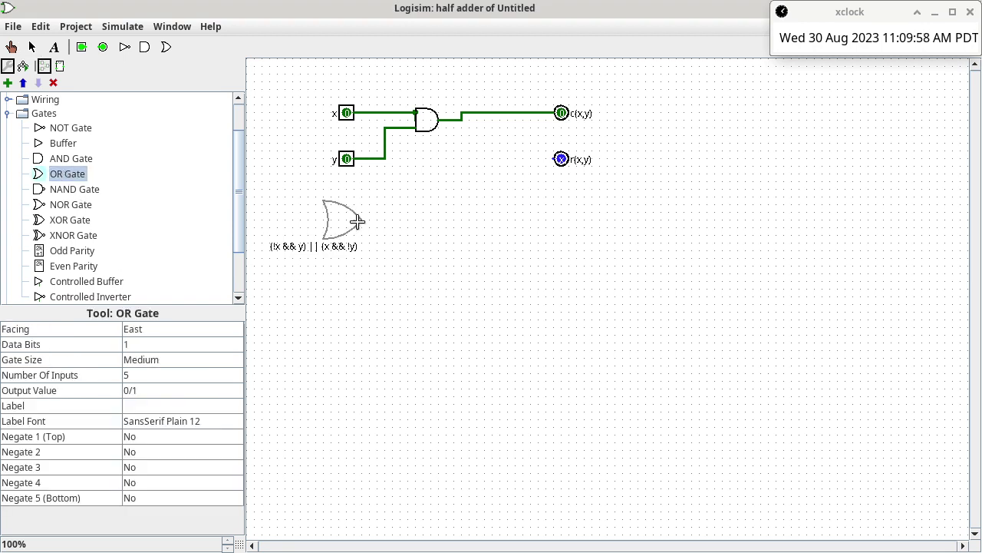
{"action": "left_click", "coordinate": [606, 258]}
{"action": "left_click", "coordinate": [211, 355]}
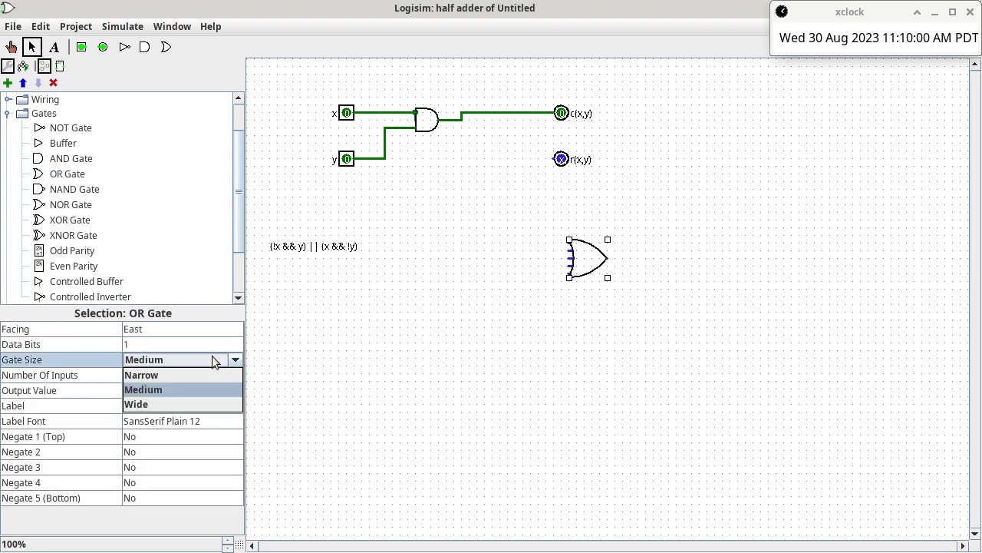
{"action": "left_click", "coordinate": [199, 376]}
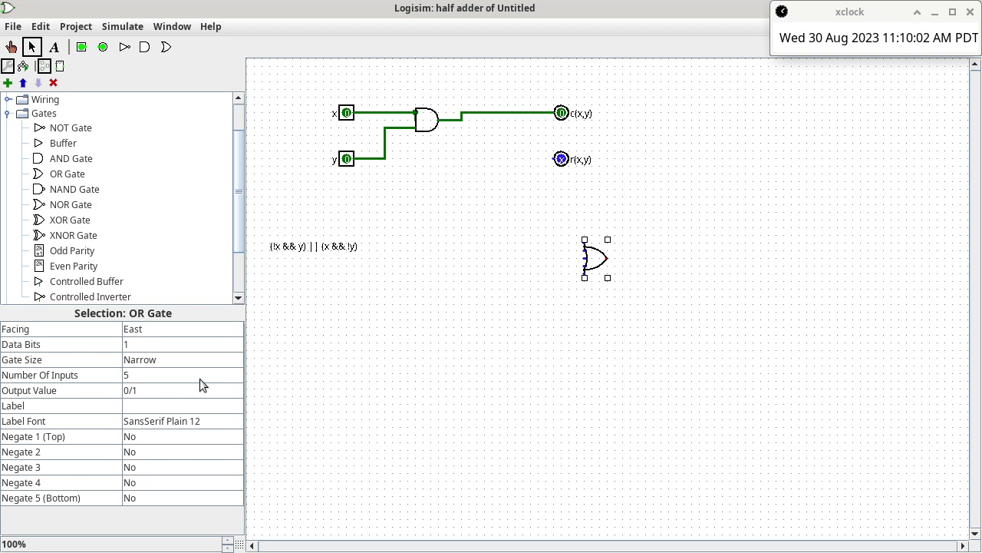
{"action": "left_click", "coordinate": [199, 376]}
{"action": "scroll", "coordinate": [196, 400], "scroll_direction": "up", "scroll_amount": 2}
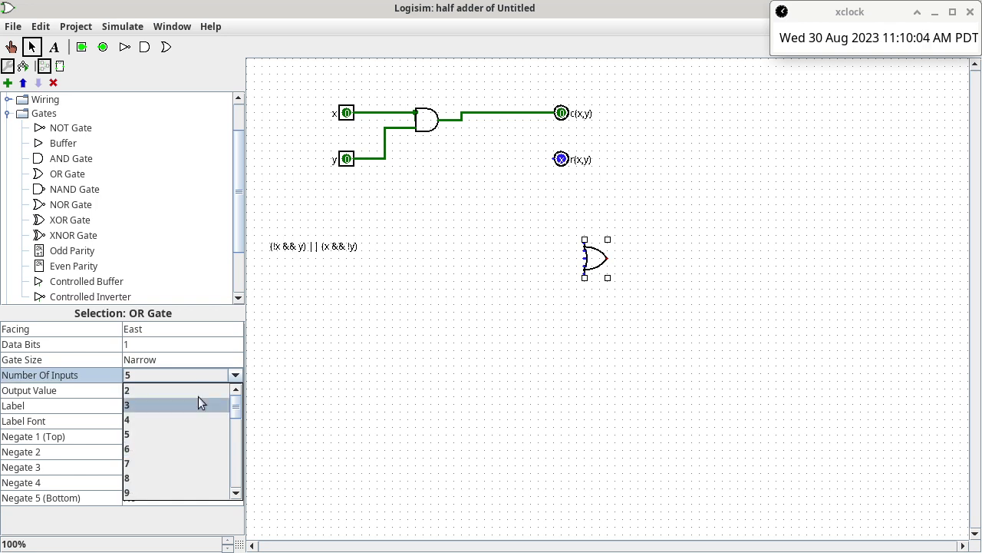
{"action": "left_click", "coordinate": [199, 395]}
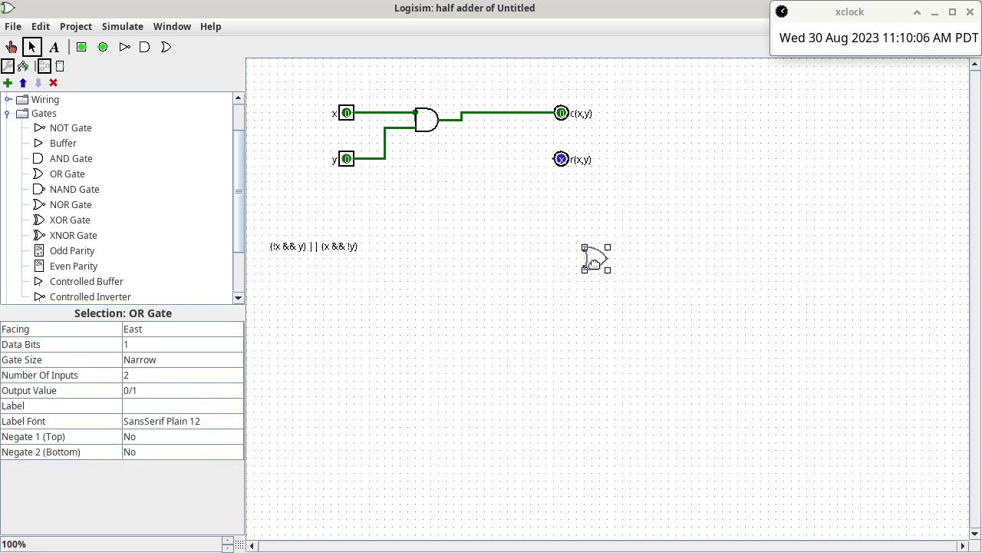
Move the OR gate closer to the text note and wire two stacked narrow two-input AND gates into its inputs.
{"action": "left_click_drag", "start_coordinate": [594, 263], "coordinate": [504, 248]}
{"action": "left_click", "coordinate": [430, 129]}
{"action": "left_click_drag", "start_coordinate": [430, 130], "coordinate": [455, 264]}
{"action": "mouse_move", "coordinate": [432, 213]}
{"action": "left_mouse_down"}
{"action": "mouse_move", "coordinate": [492, 236]}
{"action": "mouse_move", "coordinate": [469, 262]}
{"action": "mouse_move", "coordinate": [489, 252]}
{"action": "left_mouse_up"}
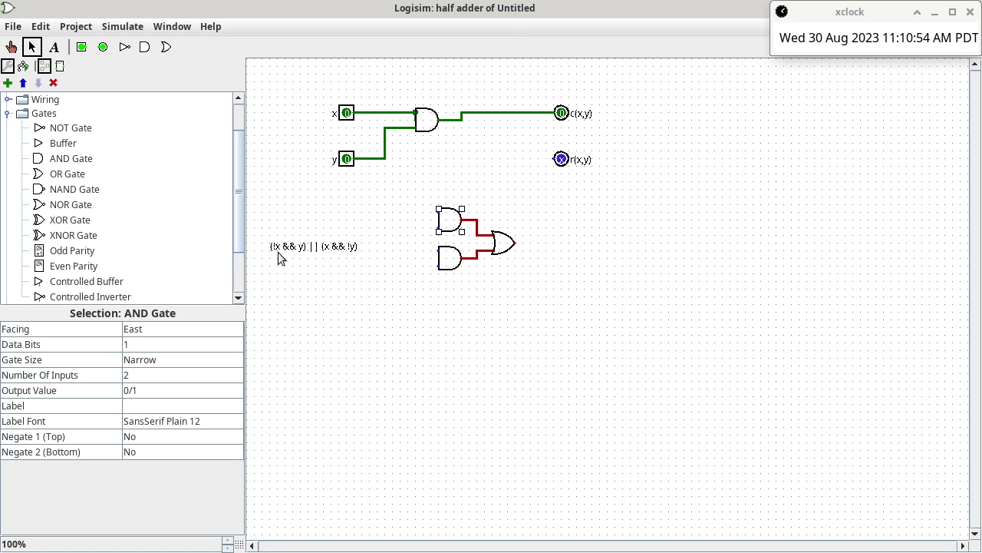
{"action": "left_click", "coordinate": [76, 129]}
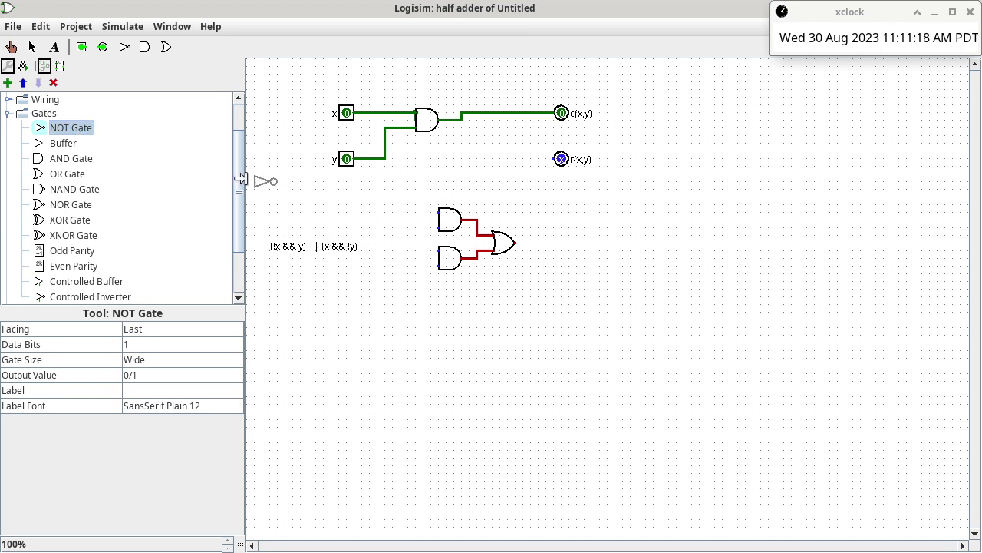
{"action": "left_click", "coordinate": [92, 157]}
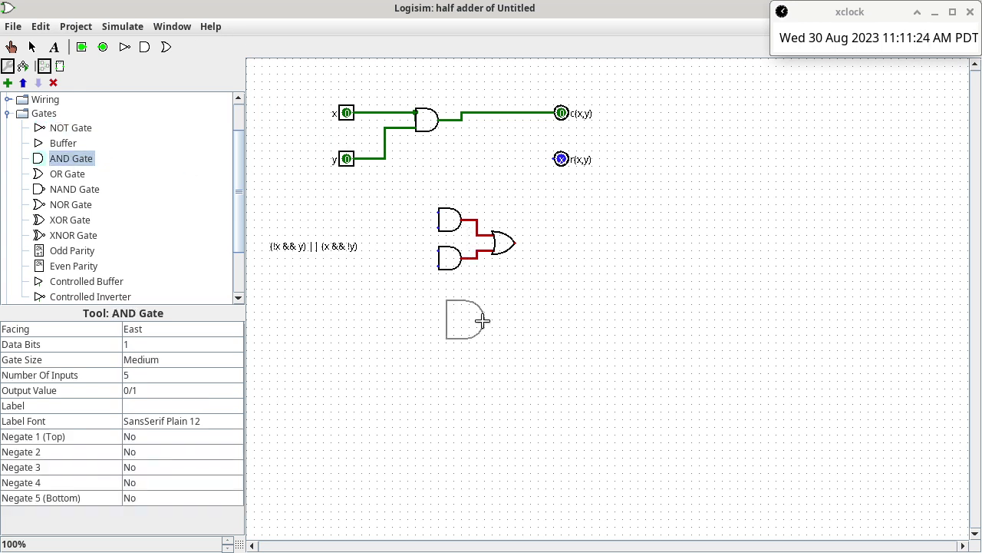
{"action": "left_click", "coordinate": [462, 266]}
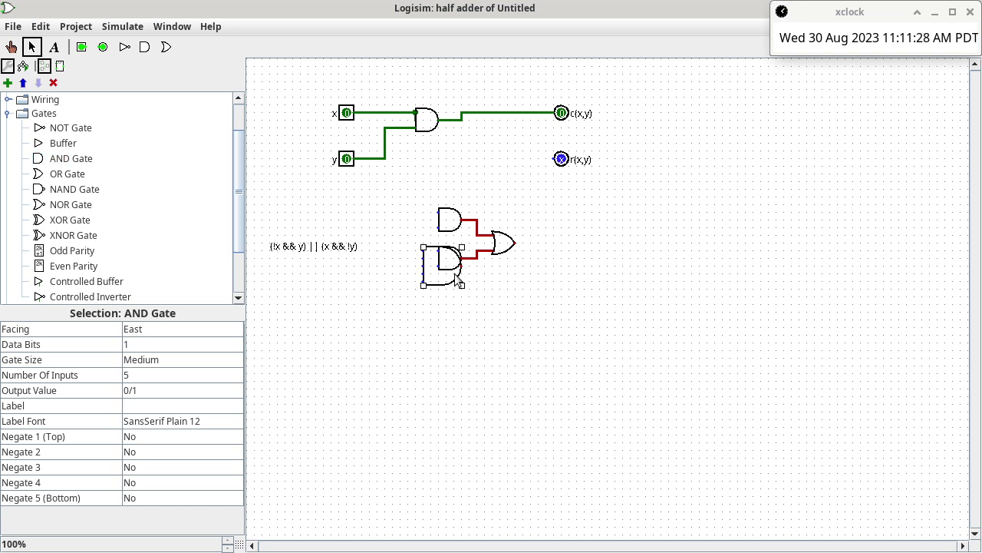
{"action": "left_click", "coordinate": [458, 280]}
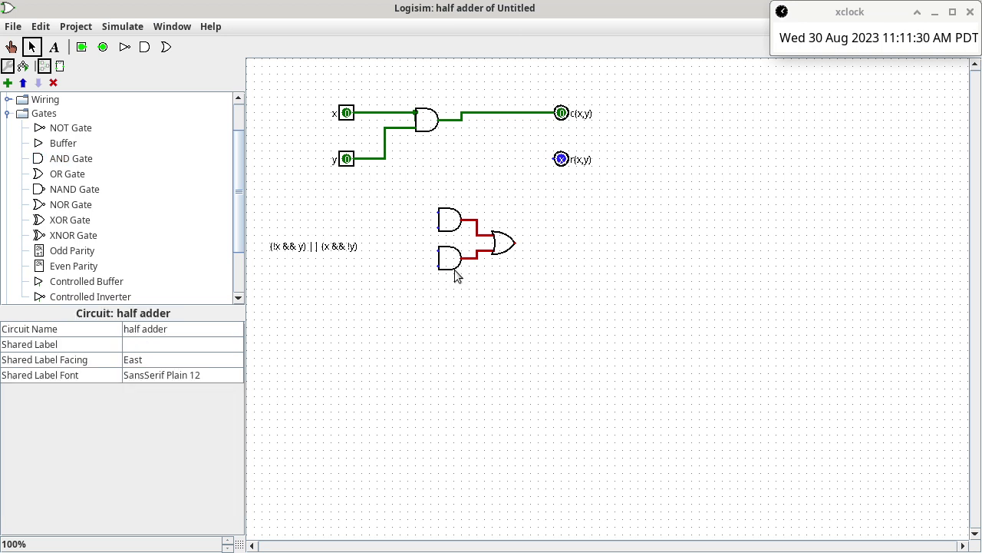
Inspect the output value, label and label font settings of the lower AND gate feeding the OR gate.
{"action": "left_click", "coordinate": [453, 272]}
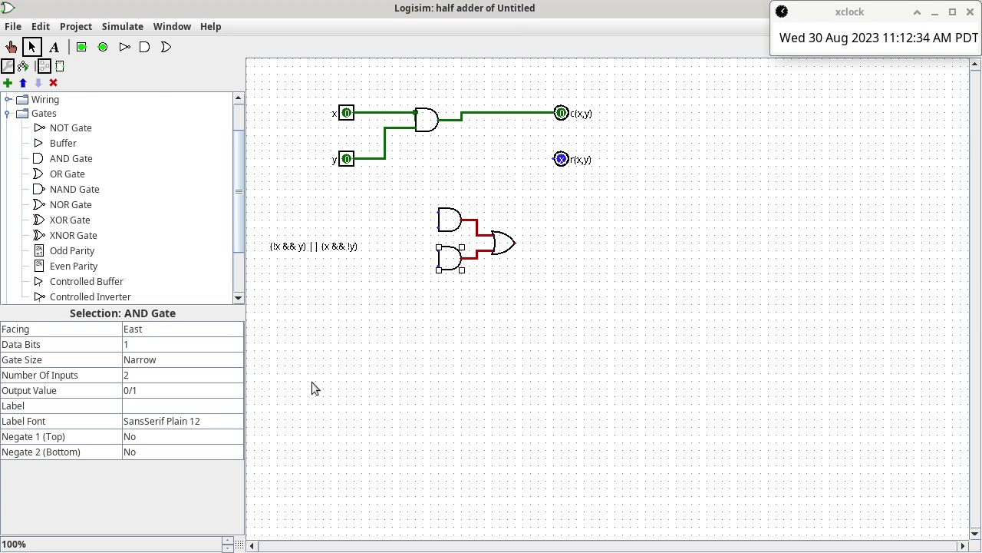
{"action": "left_click", "coordinate": [230, 390]}
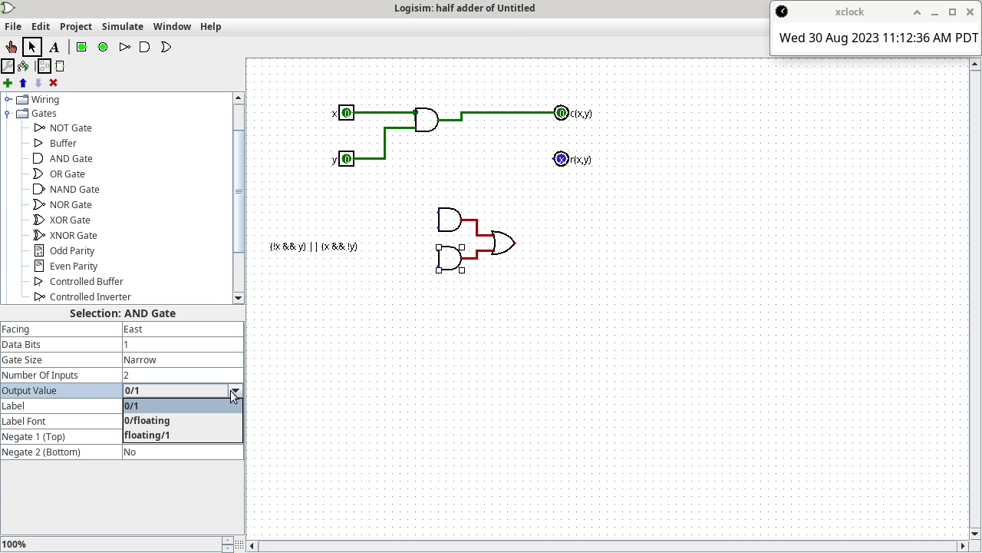
{"action": "left_click", "coordinate": [231, 390]}
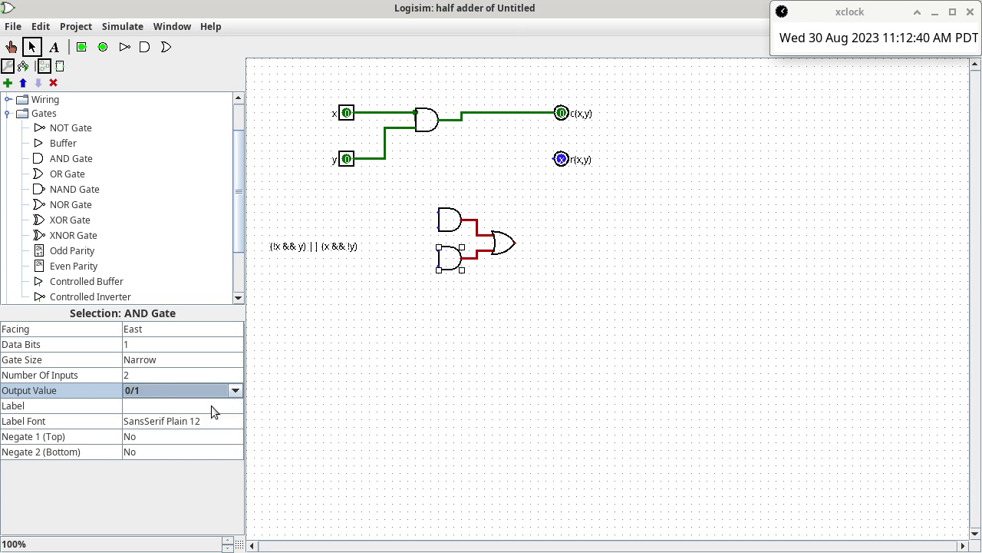
{"action": "left_click", "coordinate": [211, 405]}
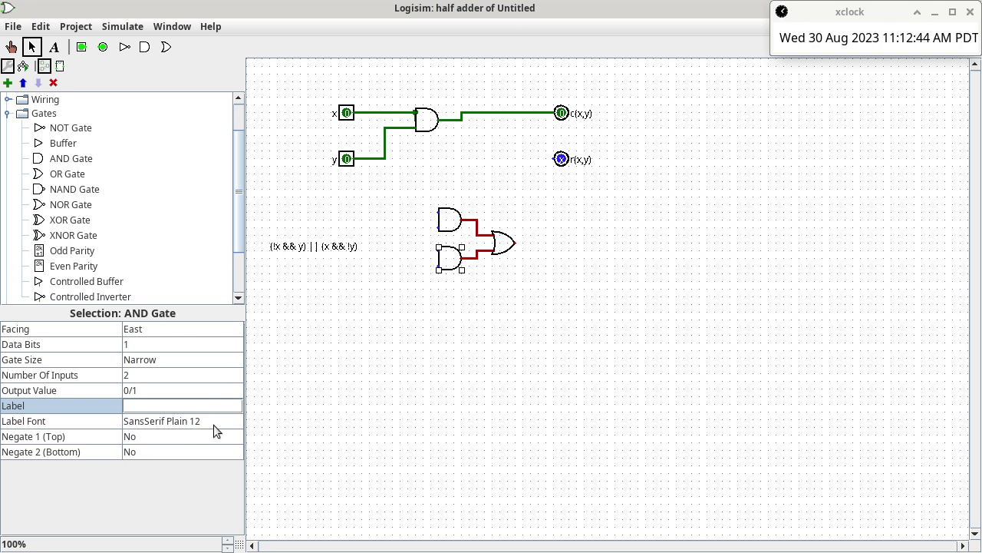
{"action": "left_click", "coordinate": [220, 424]}
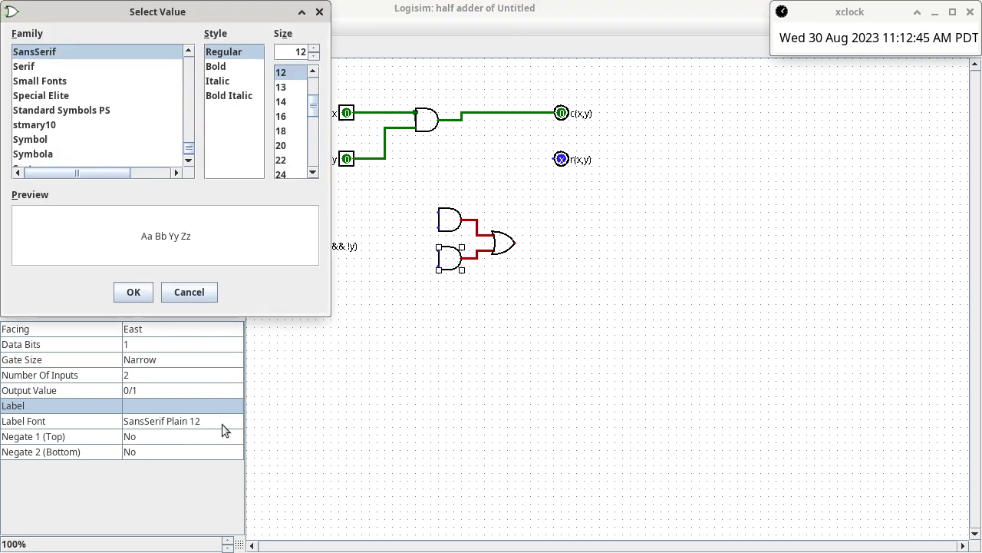
{"action": "left_click", "coordinate": [170, 295]}
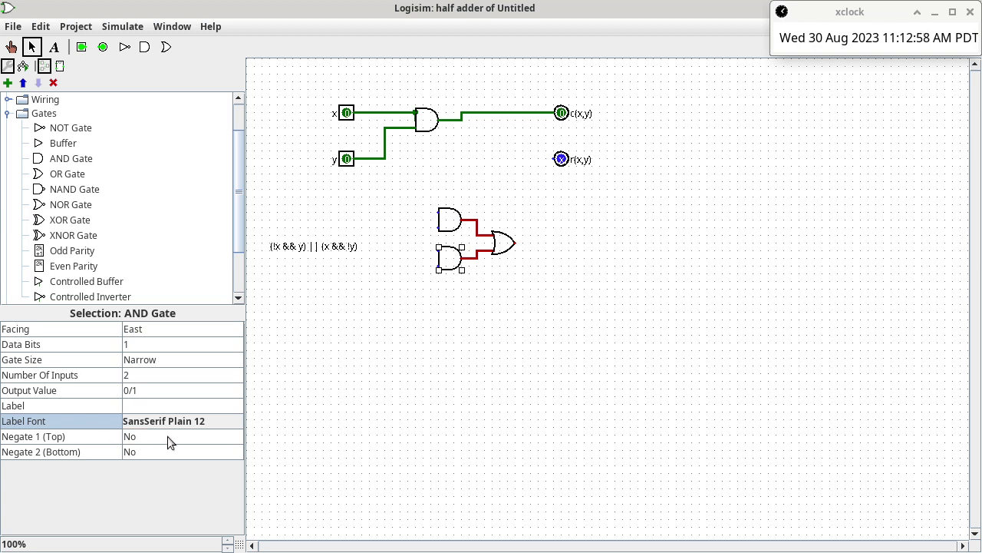
Set Negate 2 (Bottom) to Yes for the lower AND gate feeding the OR gate.
{"action": "left_click", "coordinate": [199, 452]}
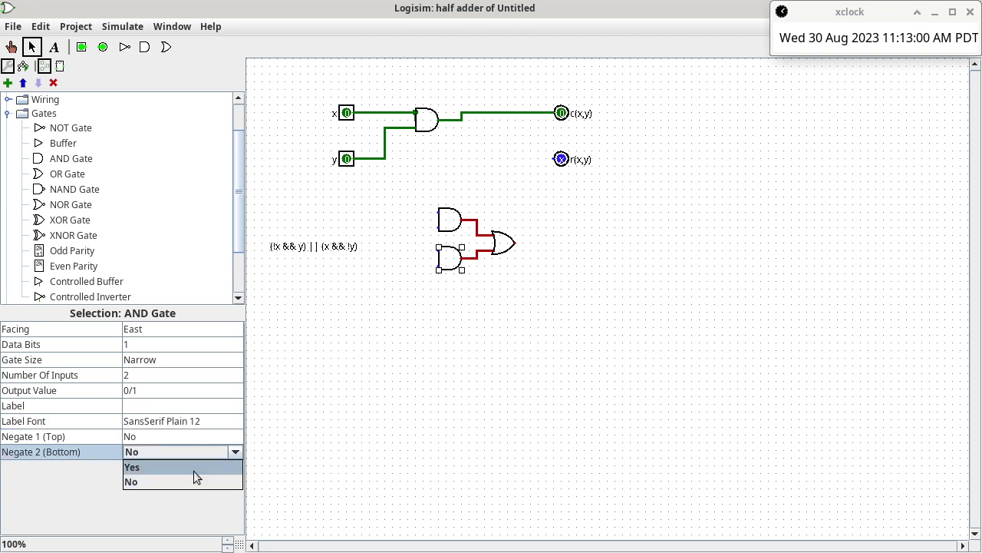
{"action": "left_click", "coordinate": [193, 468]}
{"action": "left_click", "coordinate": [480, 293]}
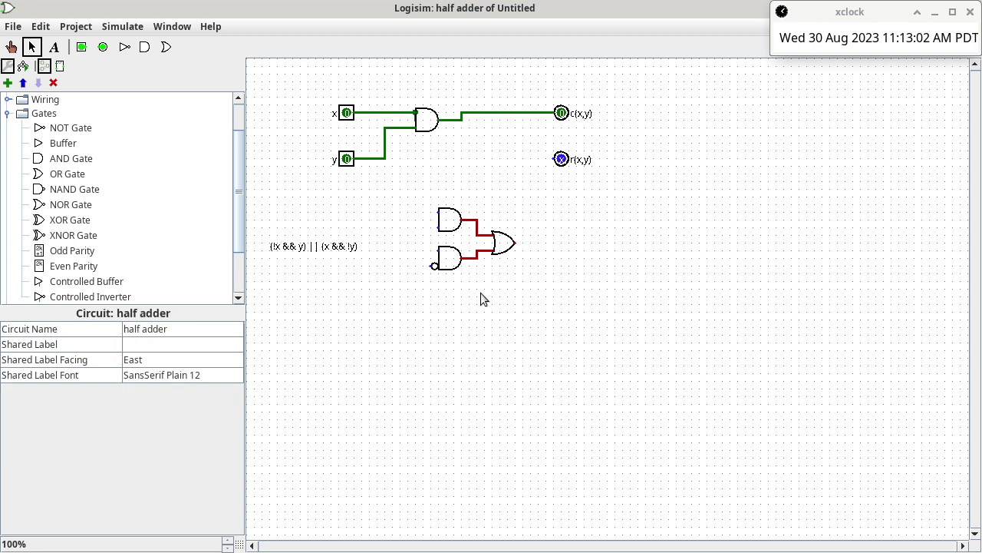
Set Negate 1 (Top) to Yes for the upper of the two AND gates feeding the OR gate.
{"action": "left_click", "coordinate": [447, 220]}
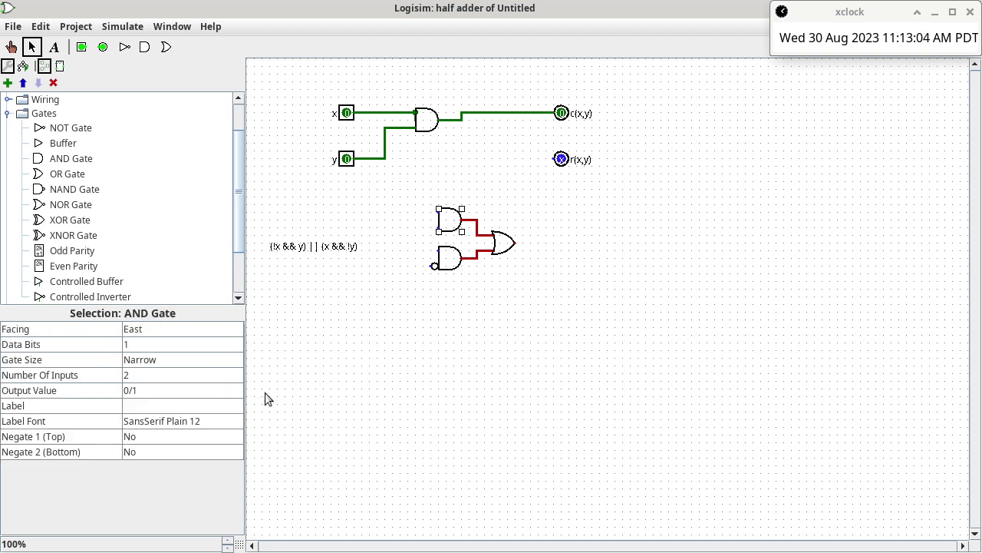
{"action": "left_click", "coordinate": [214, 436]}
{"action": "left_click", "coordinate": [210, 450]}
{"action": "left_click", "coordinate": [445, 405]}
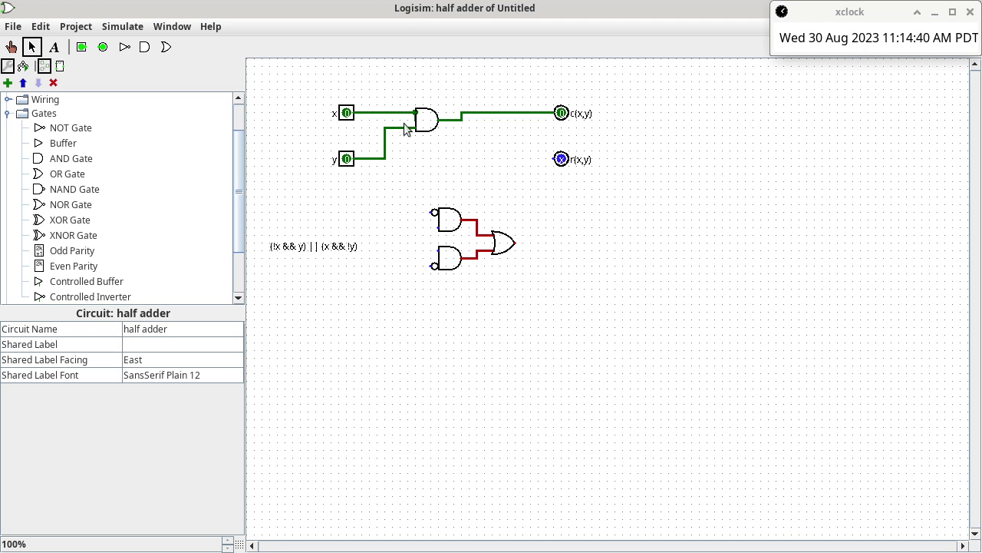
Wire x and y to both partly negated AND gates, with x on each top input, and the OR gate's output to r(x,y).
{"action": "left_click_drag", "start_coordinate": [403, 114], "coordinate": [428, 215]}
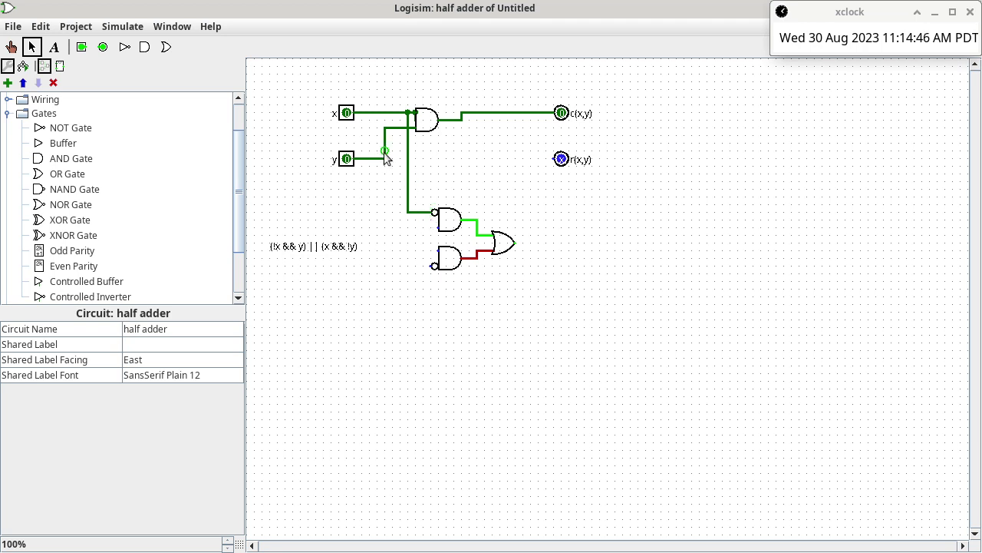
{"action": "left_click_drag", "start_coordinate": [386, 158], "coordinate": [438, 226]}
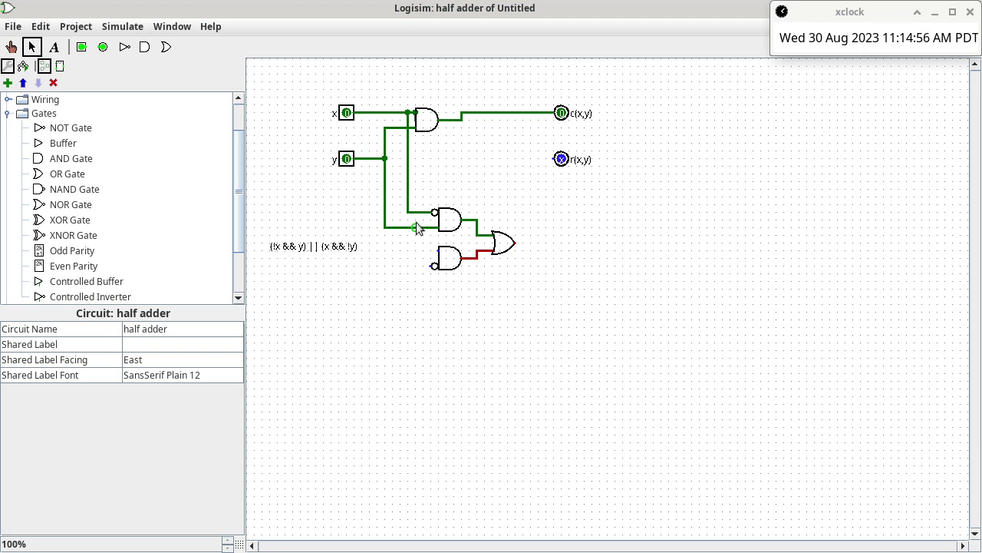
{"action": "mouse_move", "coordinate": [411, 210]}
{"action": "left_mouse_down"}
{"action": "mouse_move", "coordinate": [419, 252]}
{"action": "mouse_move", "coordinate": [434, 257]}
{"action": "mouse_move", "coordinate": [392, 246]}
{"action": "mouse_move", "coordinate": [433, 275]}
{"action": "left_mouse_up"}
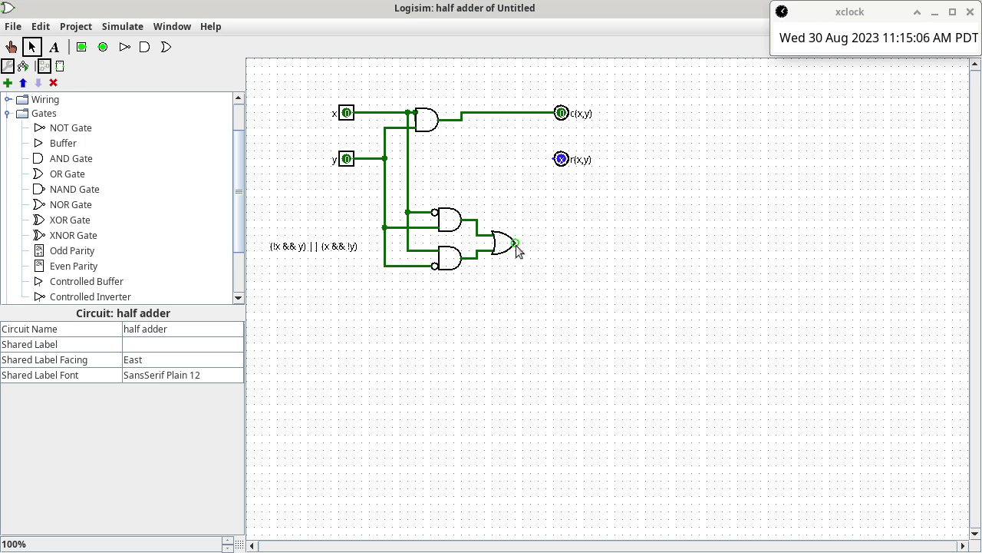
{"action": "mouse_move", "coordinate": [516, 243]}
{"action": "left_mouse_down"}
{"action": "mouse_move", "coordinate": [536, 159]}
{"action": "mouse_move", "coordinate": [560, 159]}
{"action": "left_mouse_up"}
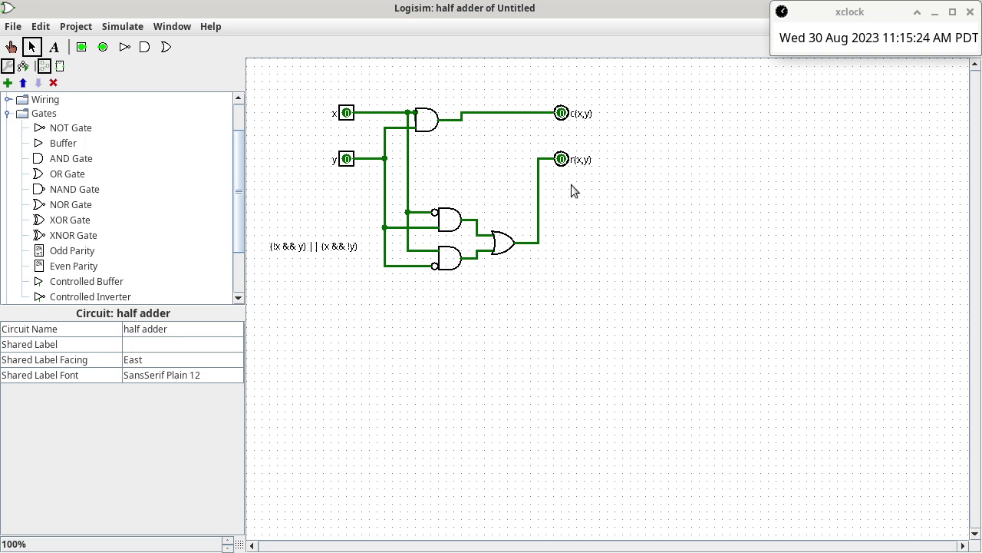
Switch to the handwritten Notepad1 notes, consult page 3 with the r and c definitions, and return to Logisim.
{"action": "left_click", "coordinate": [571, 186]}
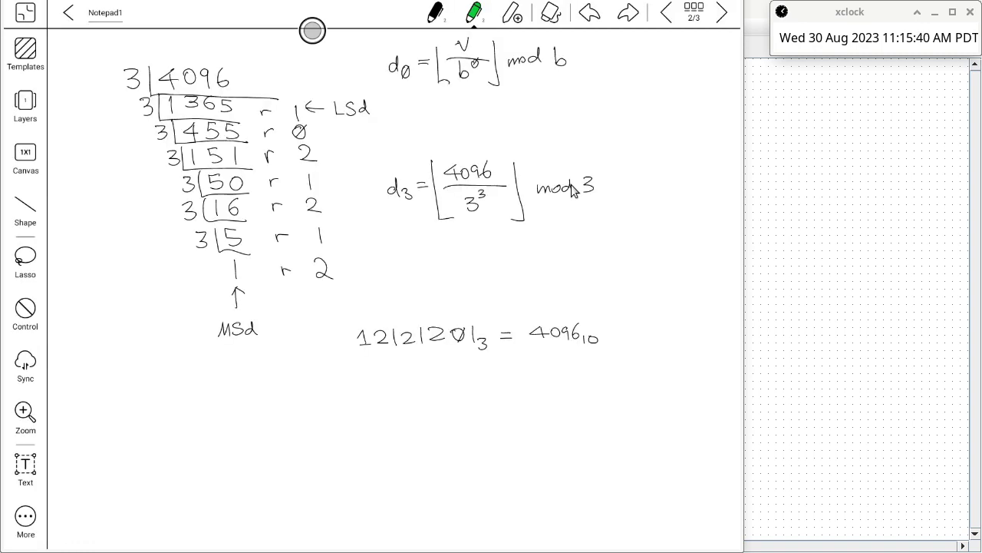
{"action": "key", "text": "Page_Down"}
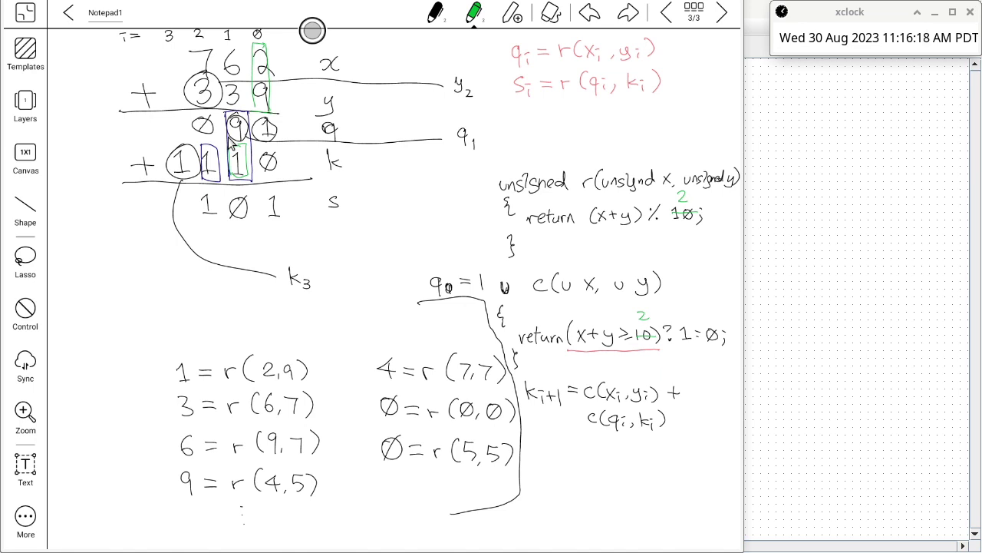
{"action": "key", "text": "alt+Tab"}
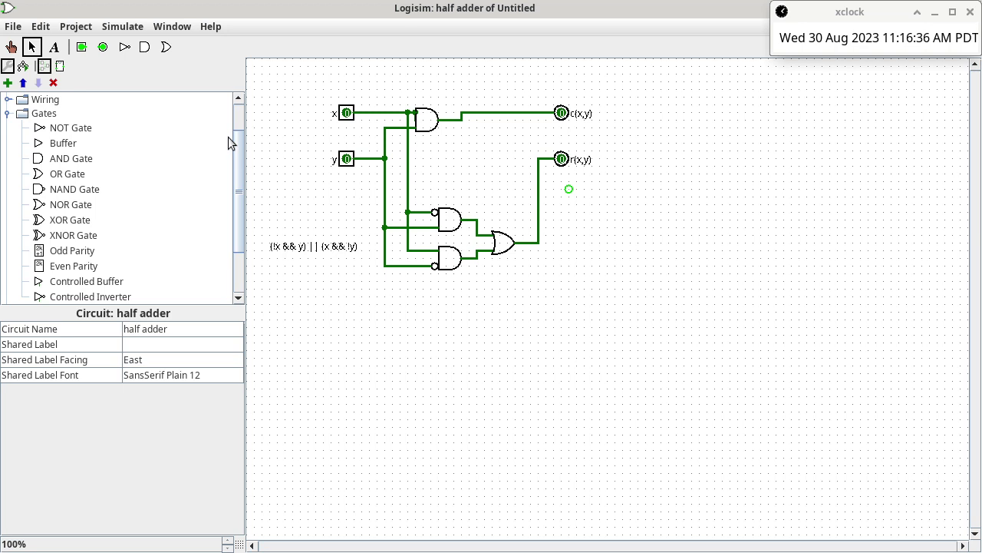
Add a new circuit named "full adder" to the project.
{"action": "left_click", "coordinate": [74, 28]}
{"action": "left_click", "coordinate": [81, 44]}
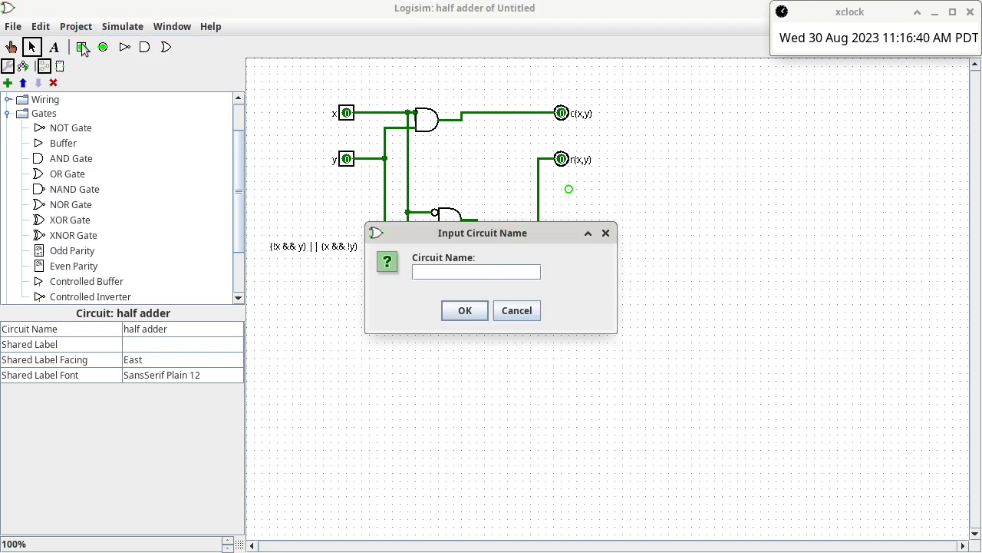
{"action": "type", "text": "full adder"}
{"action": "left_click", "coordinate": [457, 310]}
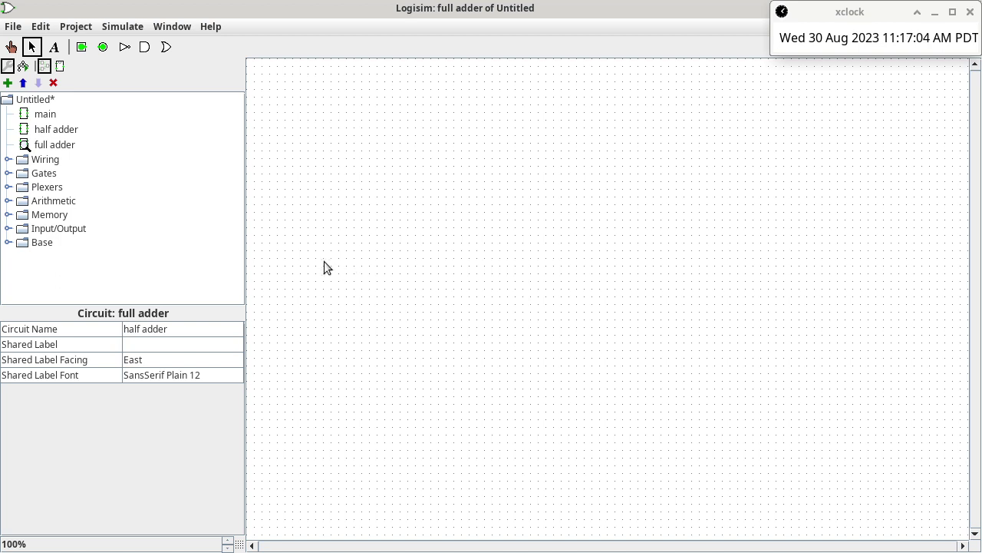
Place two half adder subcircuits on the full adder canvas, one directly below the other.
{"action": "left_click", "coordinate": [71, 129]}
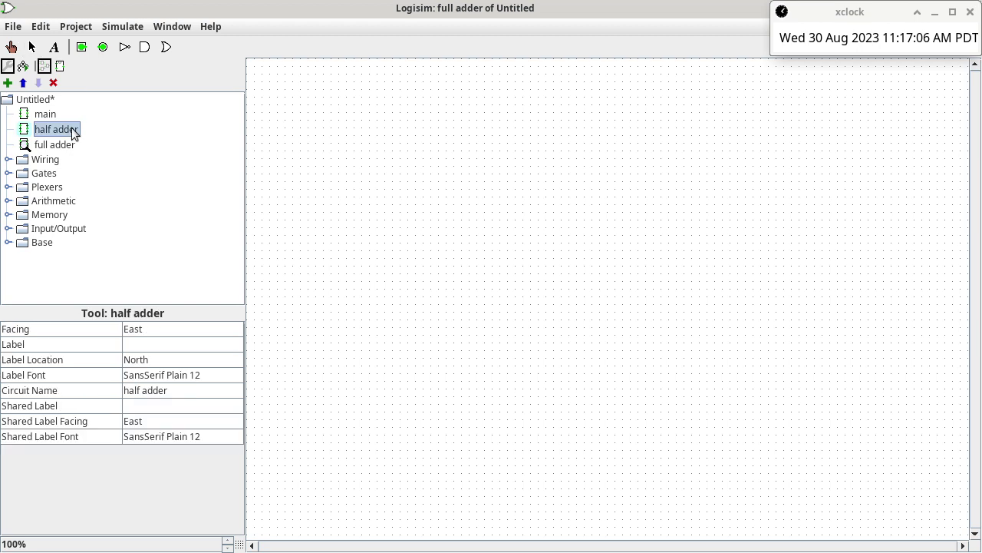
{"action": "left_click", "coordinate": [374, 140]}
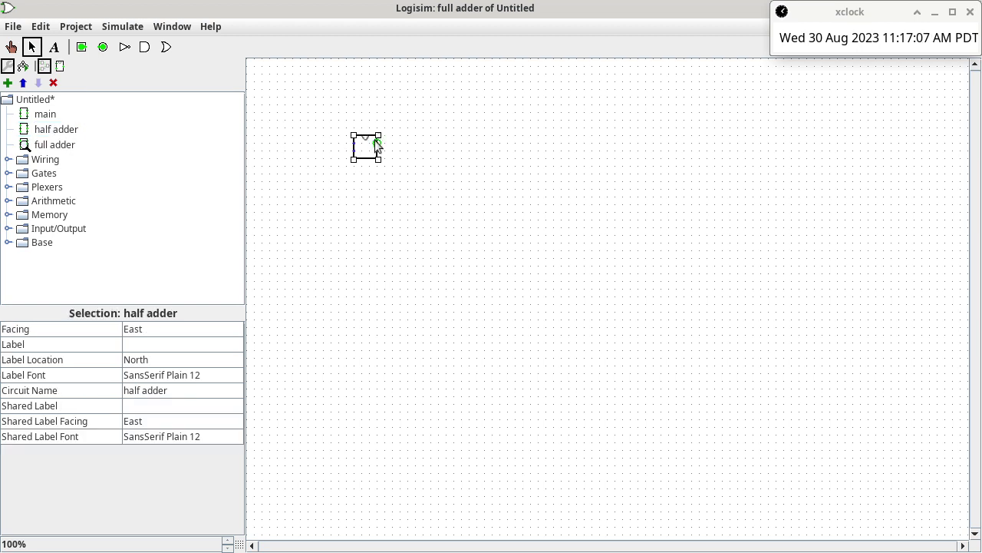
{"action": "left_click", "coordinate": [77, 130]}
{"action": "left_click", "coordinate": [376, 189]}
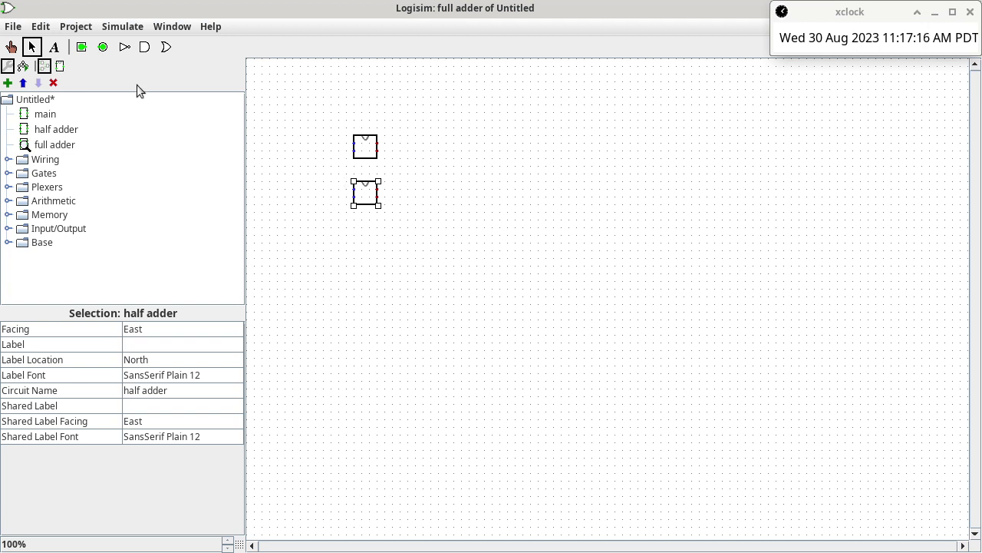
Place an input pin to the left of the upper half adder and label it x.
{"action": "left_click", "coordinate": [81, 47]}
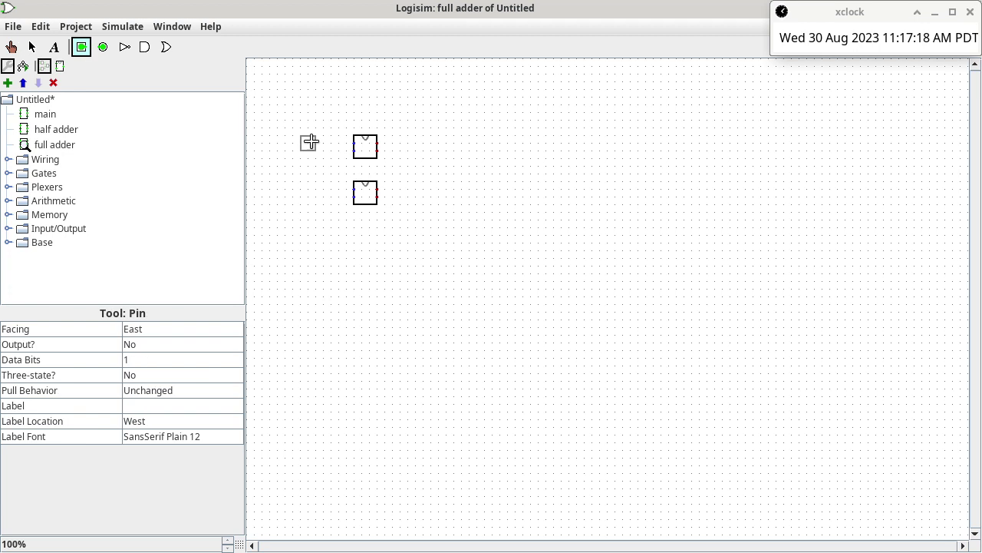
{"action": "left_click", "coordinate": [309, 142]}
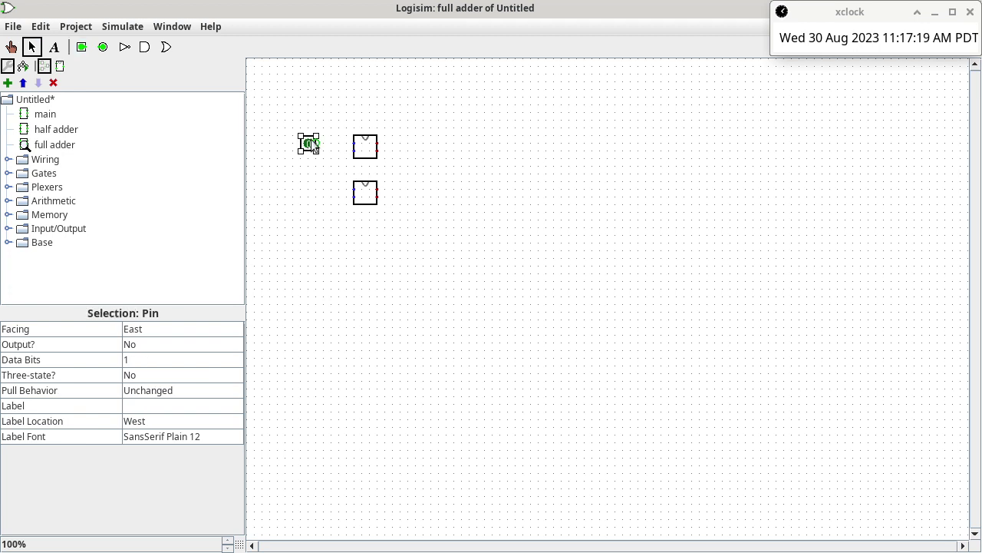
{"action": "left_click", "coordinate": [173, 410]}
{"action": "type", "text": "x"}
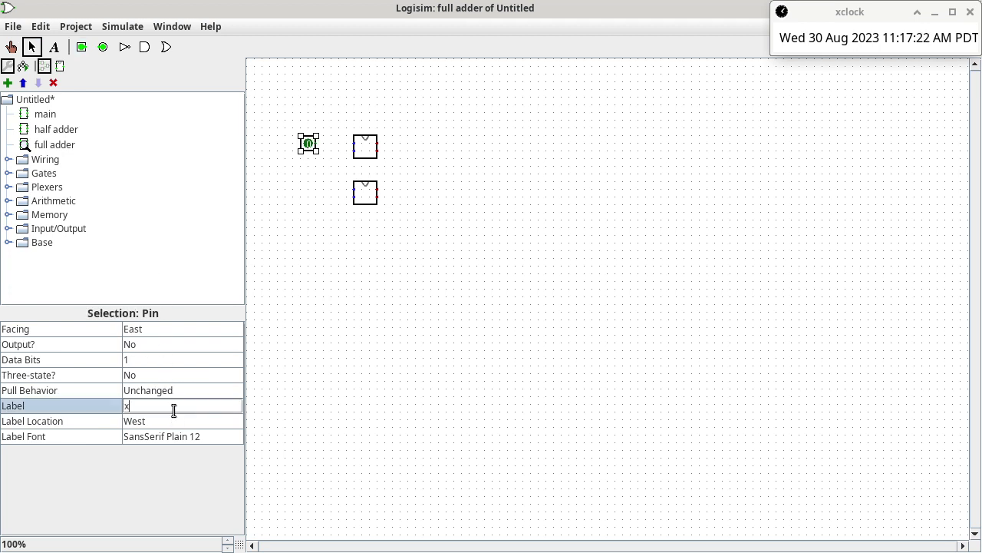
Complete the first input pin's label as xi, and place a second input pin below it labelled yi.
{"action": "type", "text": "i"}
{"action": "key", "text": "Return"}
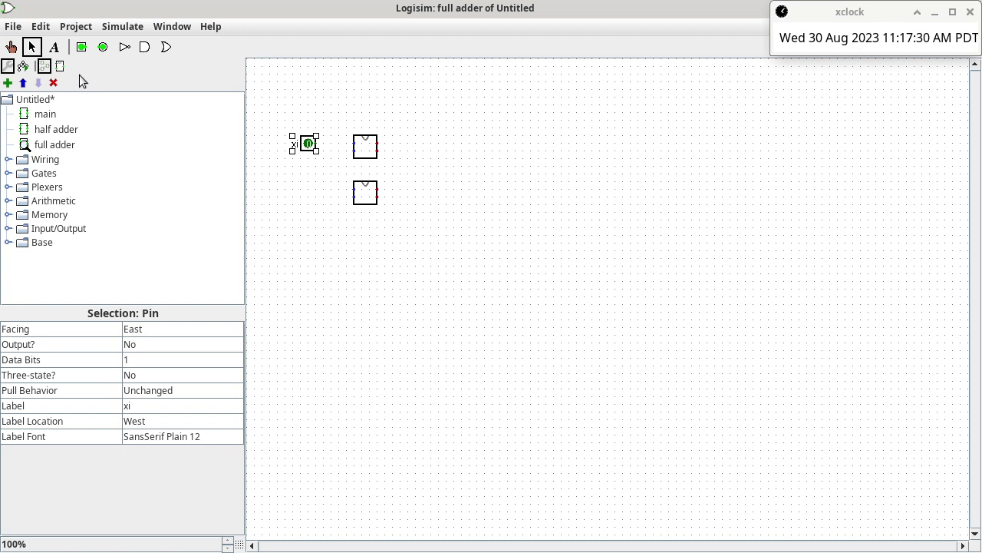
{"action": "left_click", "coordinate": [82, 47]}
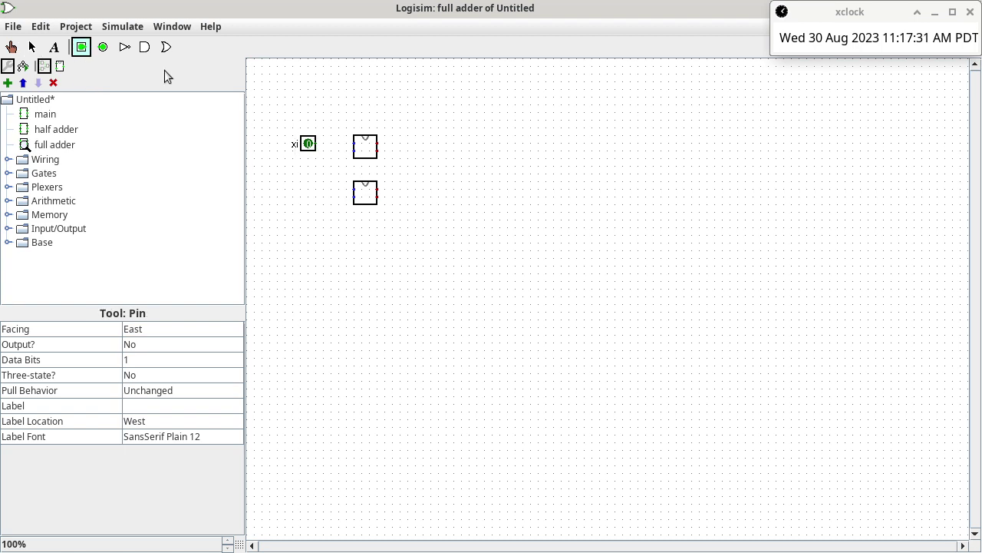
{"action": "left_click", "coordinate": [308, 174]}
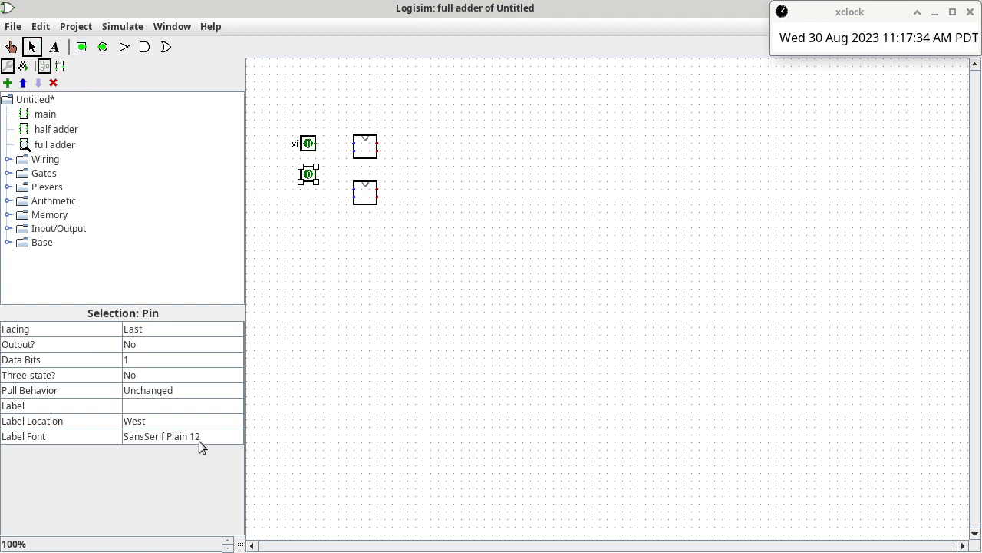
{"action": "left_click", "coordinate": [230, 407]}
{"action": "type", "text": "y"}
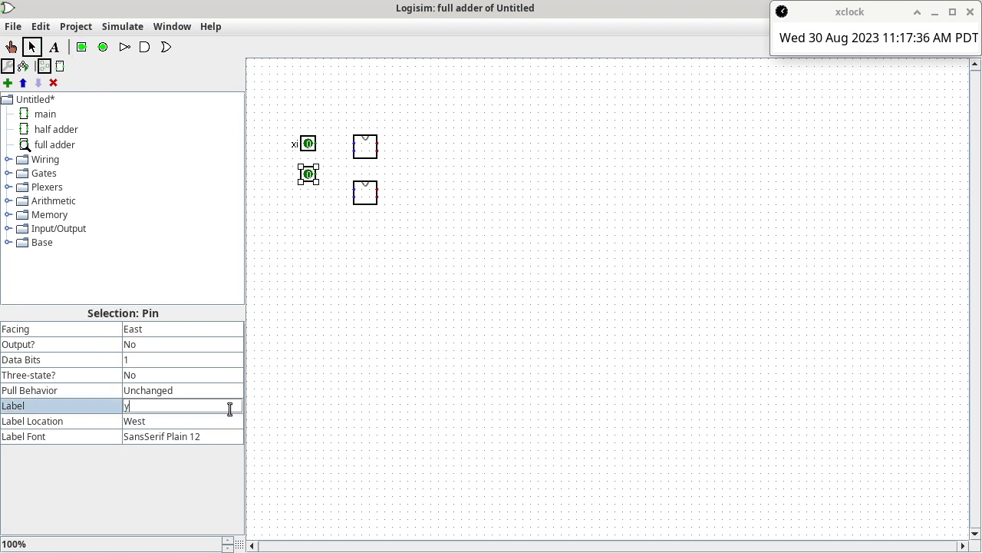
{"action": "type", "text": "i"}
{"action": "key", "text": "Return"}
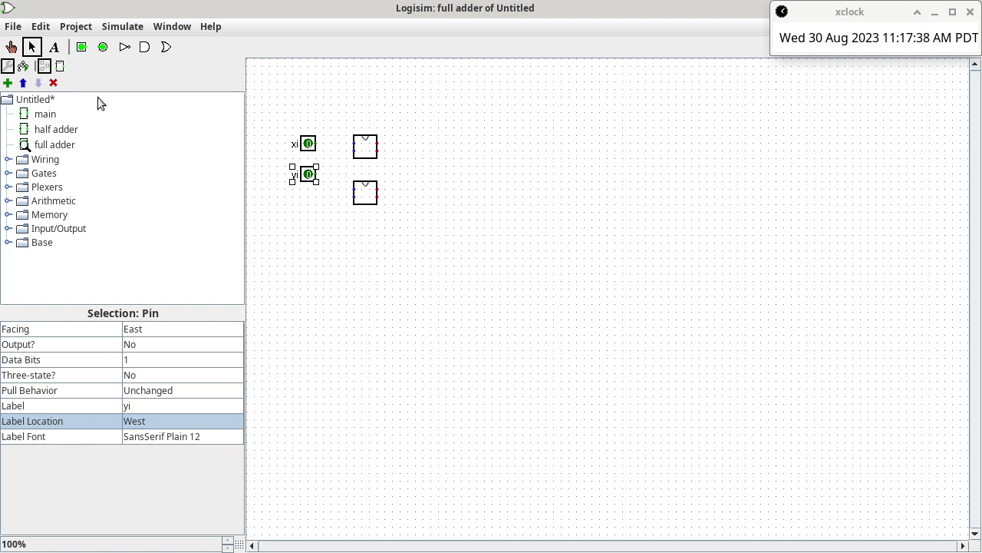
Place a third input pin below the yi pin and label it ki.
{"action": "left_click", "coordinate": [81, 48]}
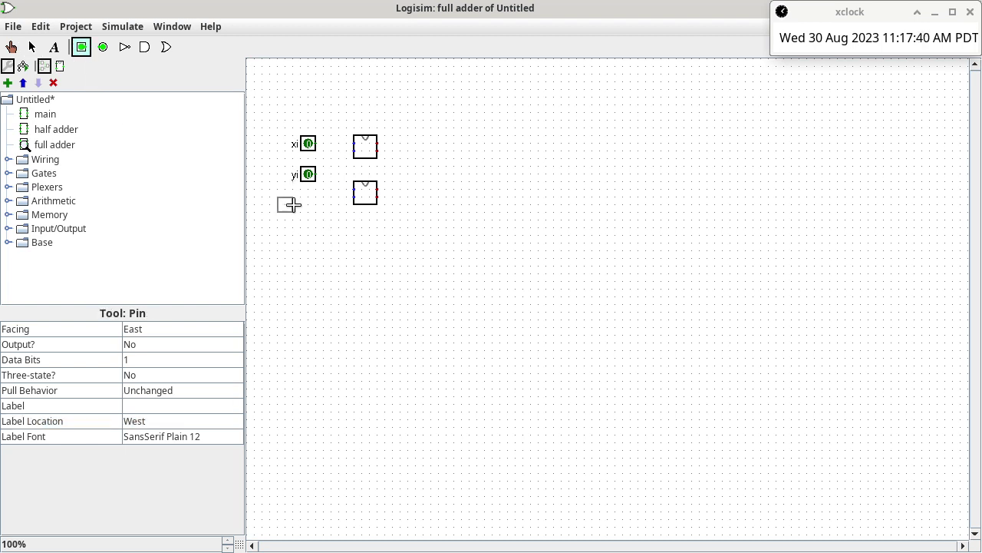
{"action": "left_click", "coordinate": [315, 205]}
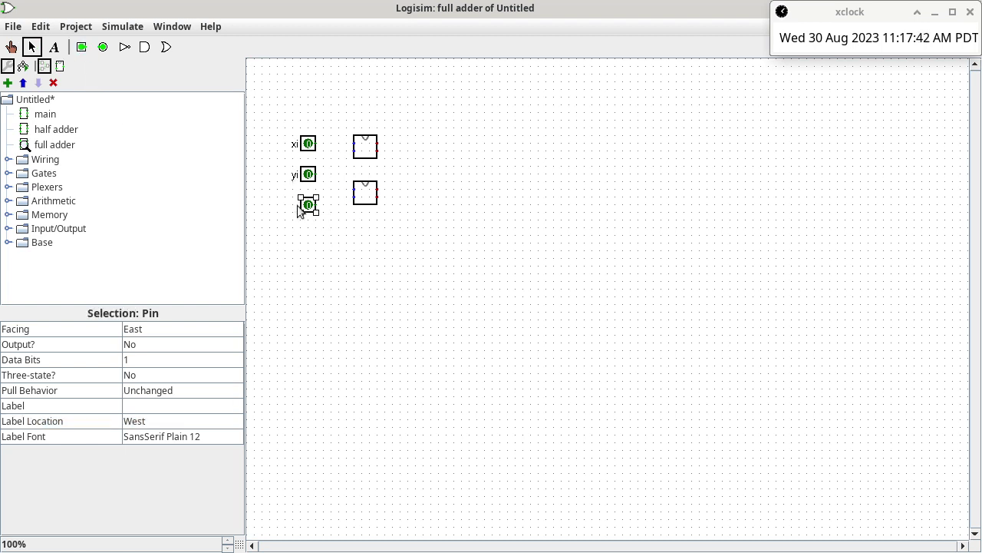
{"action": "left_click", "coordinate": [169, 405]}
{"action": "type", "text": "k"}
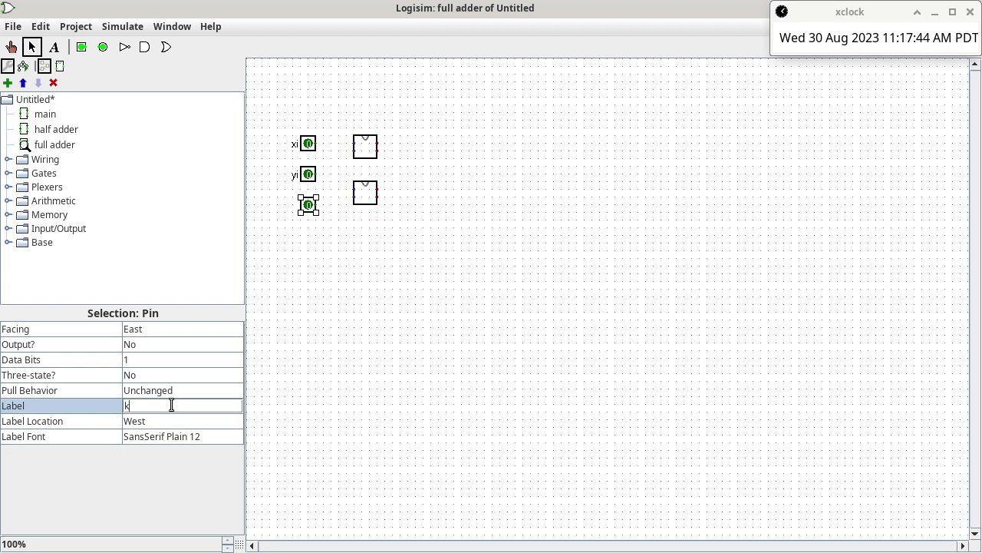
{"action": "type", "text": "i"}
{"action": "key", "text": "Return"}
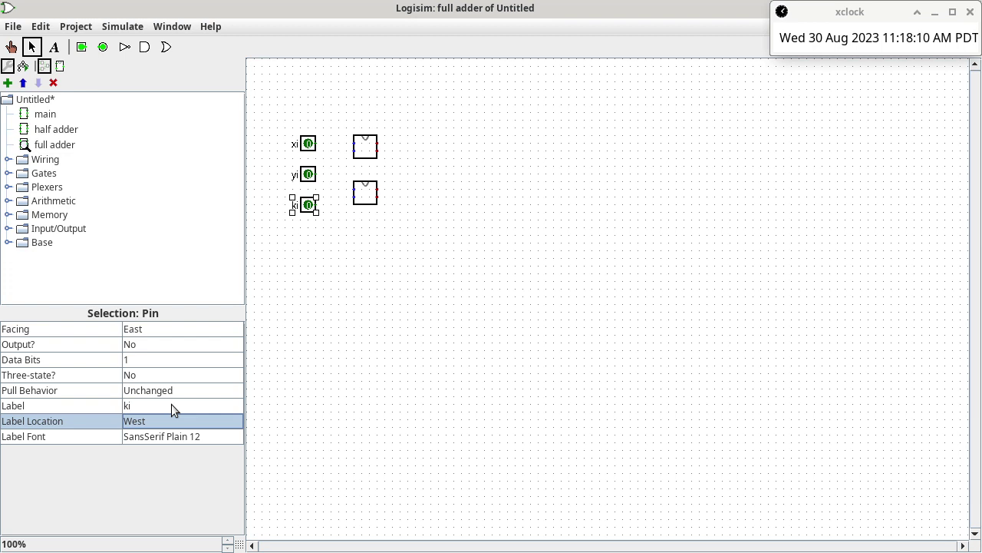
Place an output pin to the right of the upper half adder, level with the xi pin, and label it si.
{"action": "left_click", "coordinate": [109, 49]}
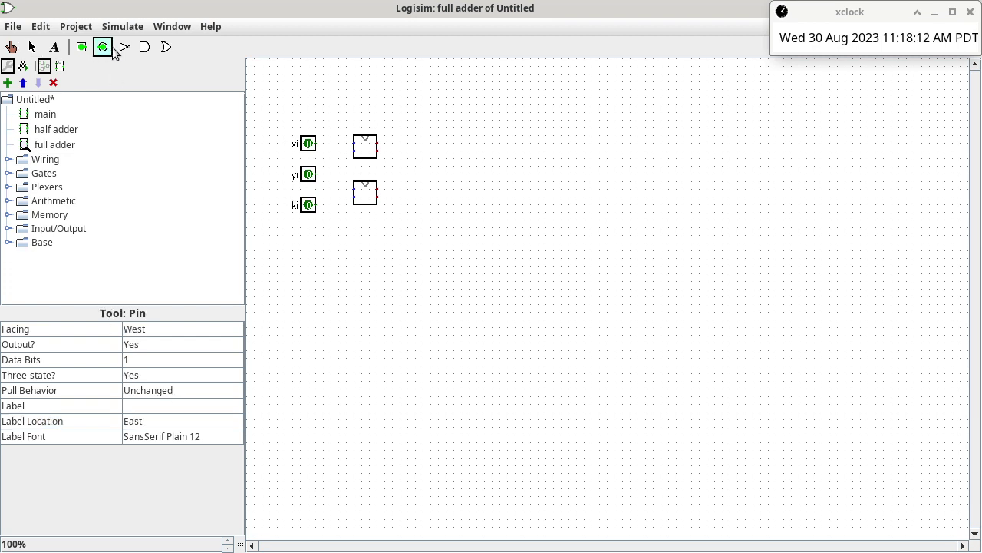
{"action": "left_click", "coordinate": [489, 144]}
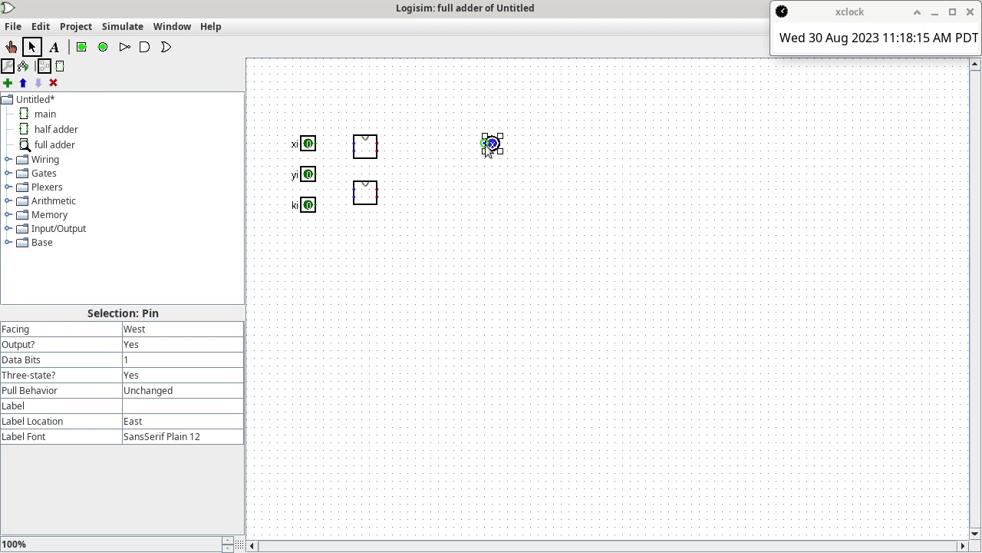
{"action": "left_click", "coordinate": [181, 405]}
{"action": "type", "text": "si"}
{"action": "key", "text": "Return"}
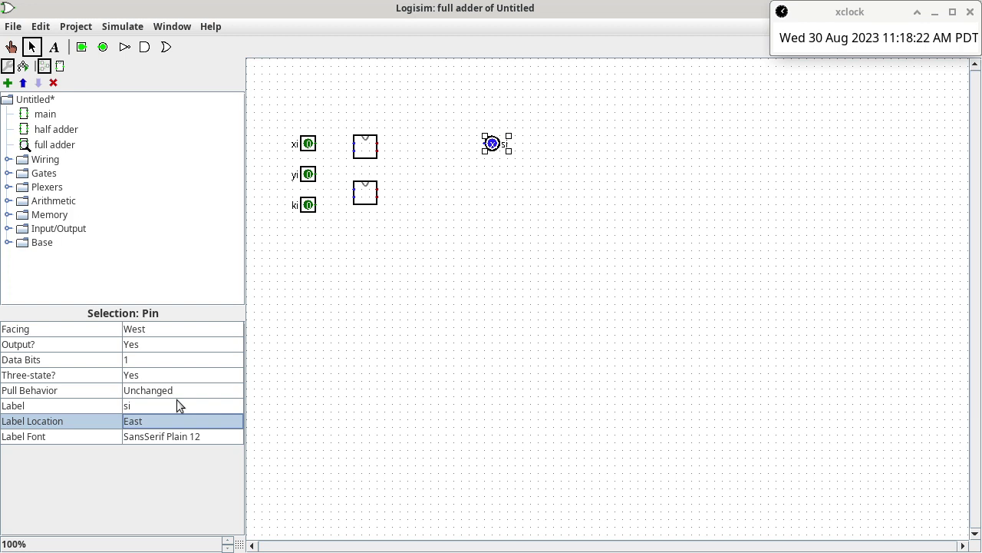
Place a second output pin below the si pin, level with the lower half adder, and label it ki+1.
{"action": "left_click", "coordinate": [102, 47]}
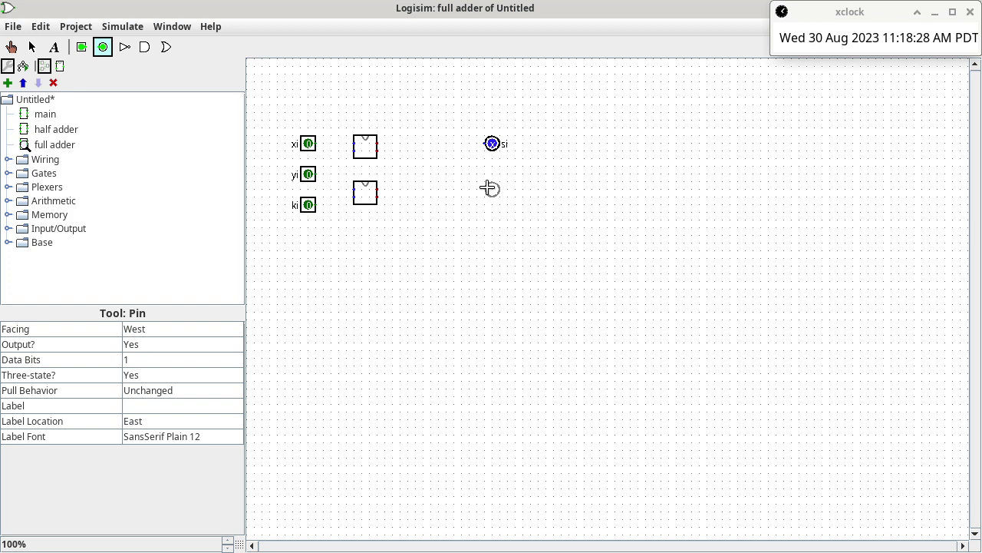
{"action": "left_click", "coordinate": [492, 188]}
{"action": "left_click", "coordinate": [155, 407]}
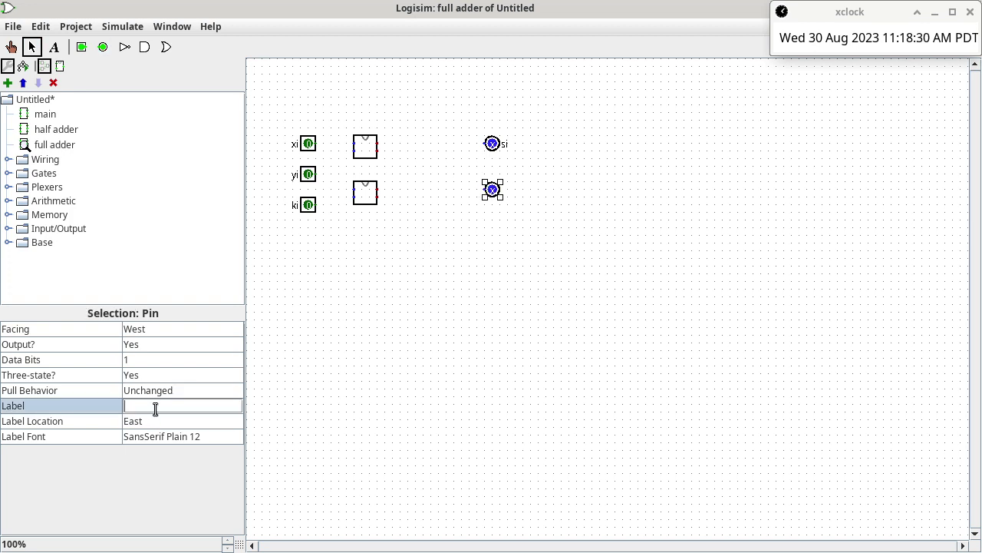
{"action": "type", "text": "ki+1"}
{"action": "left_click", "coordinate": [155, 414]}
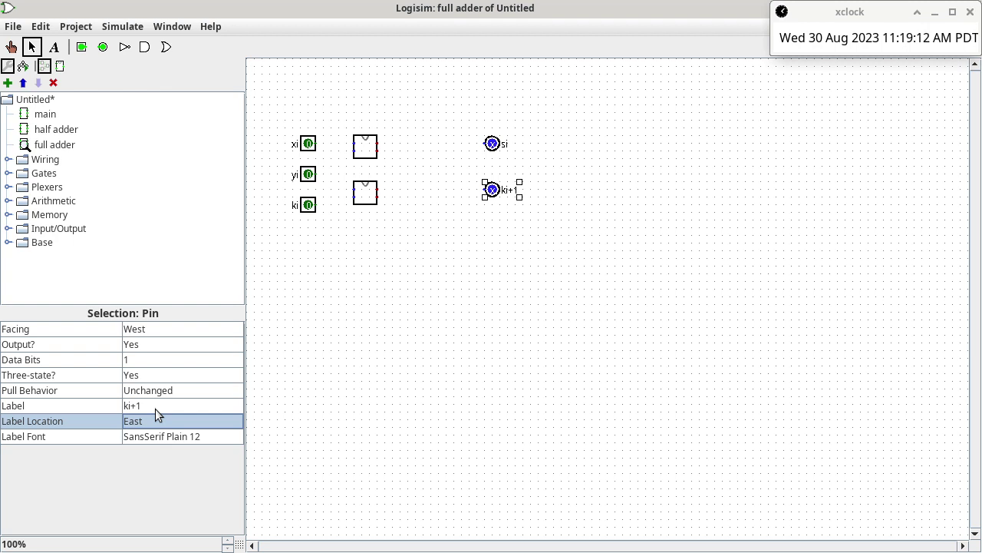
{"action": "left_click", "coordinate": [64, 131]}
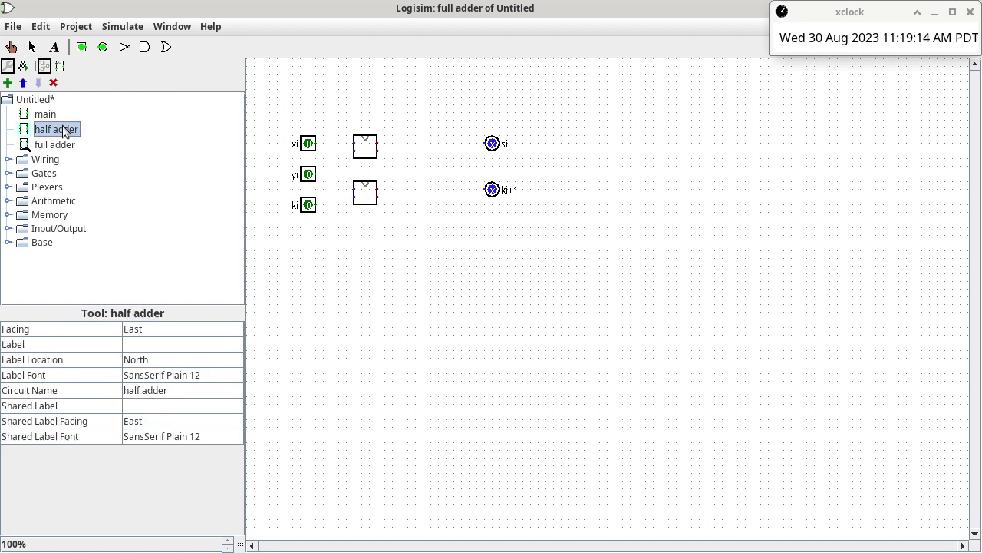
{"action": "left_click", "coordinate": [60, 67]}
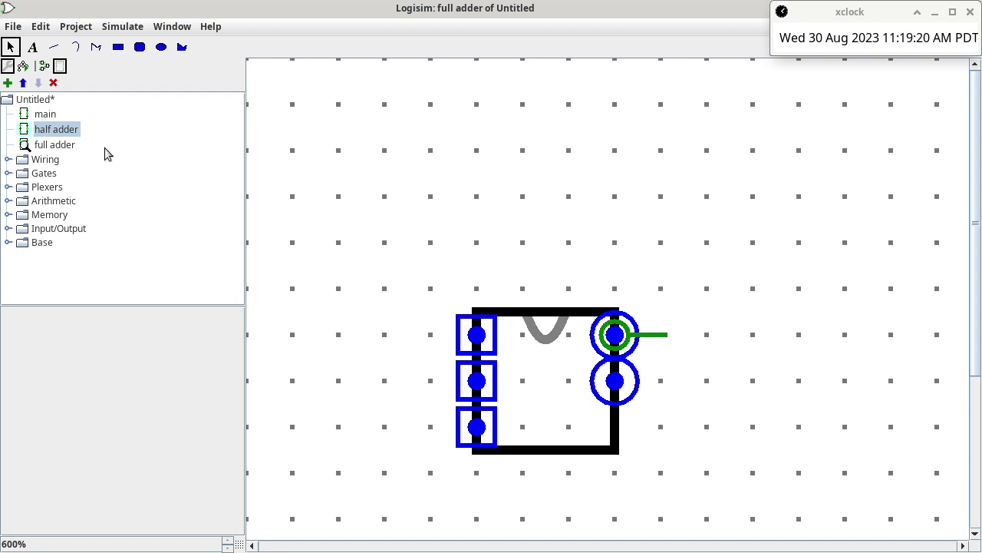
{"action": "left_click", "coordinate": [63, 145]}
Open the half adder circuit's appearance for editing at 300% and check which pin its upper input port represents.
{"action": "double_click", "coordinate": [66, 131]}
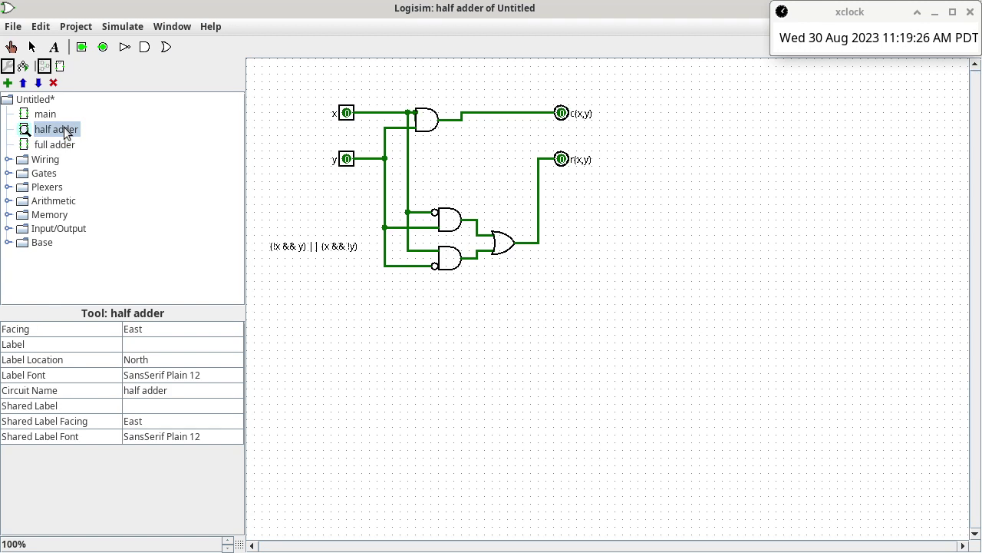
{"action": "left_click", "coordinate": [60, 66]}
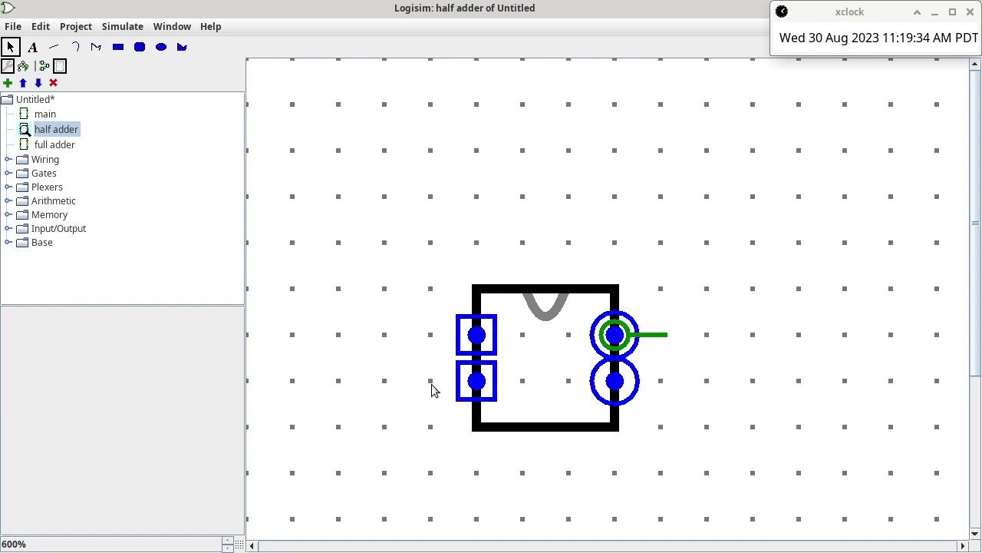
{"action": "left_click", "coordinate": [227, 548]}
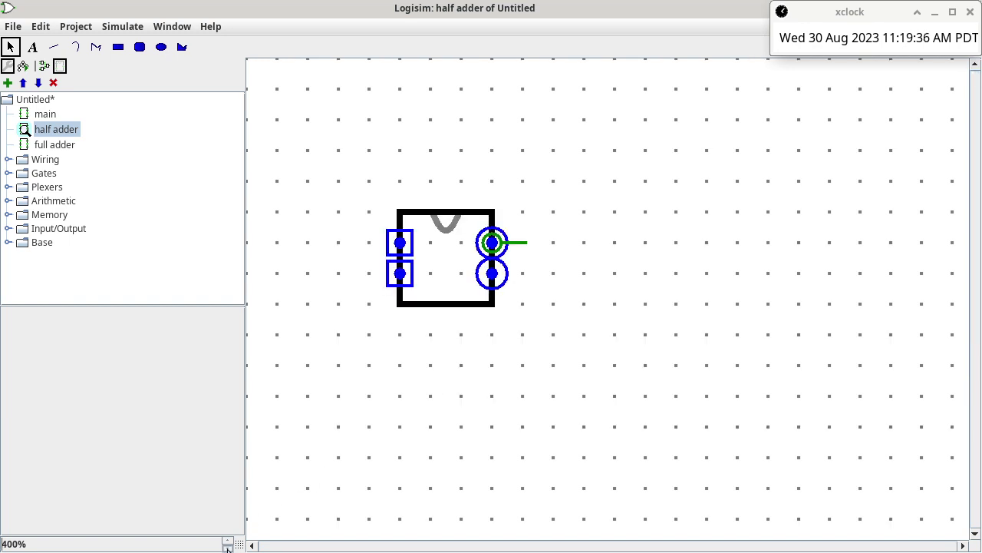
{"action": "left_click", "coordinate": [227, 548]}
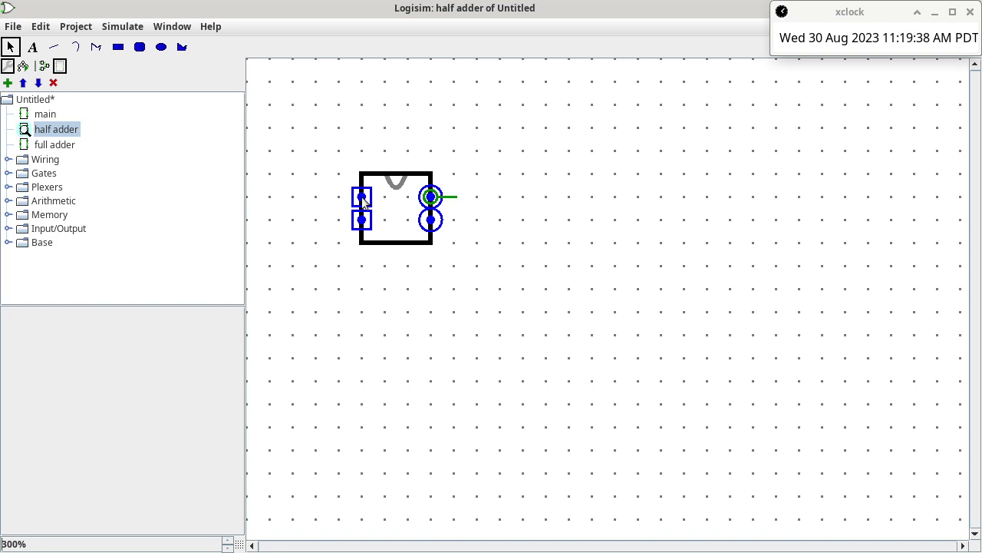
{"action": "left_click", "coordinate": [362, 196]}
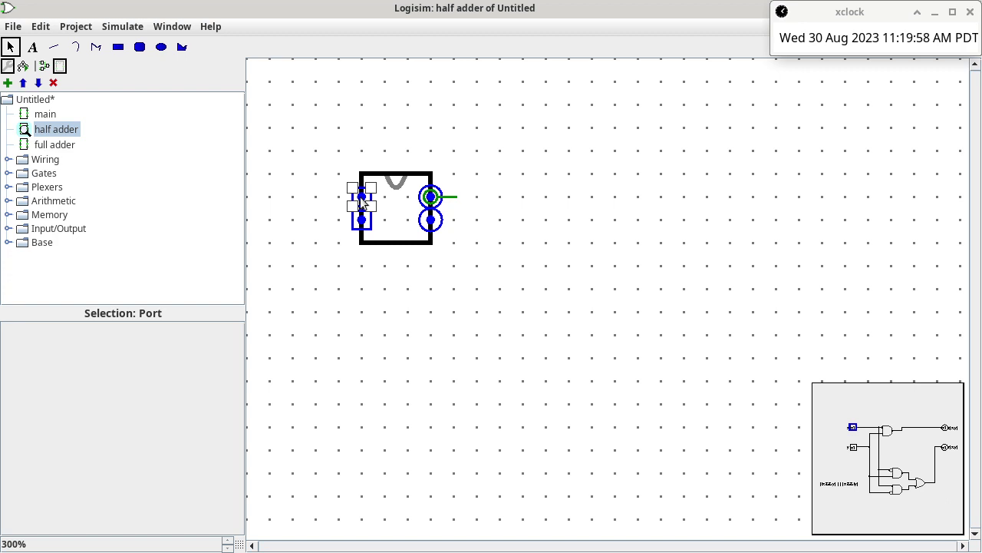
{"action": "left_click", "coordinate": [339, 169]}
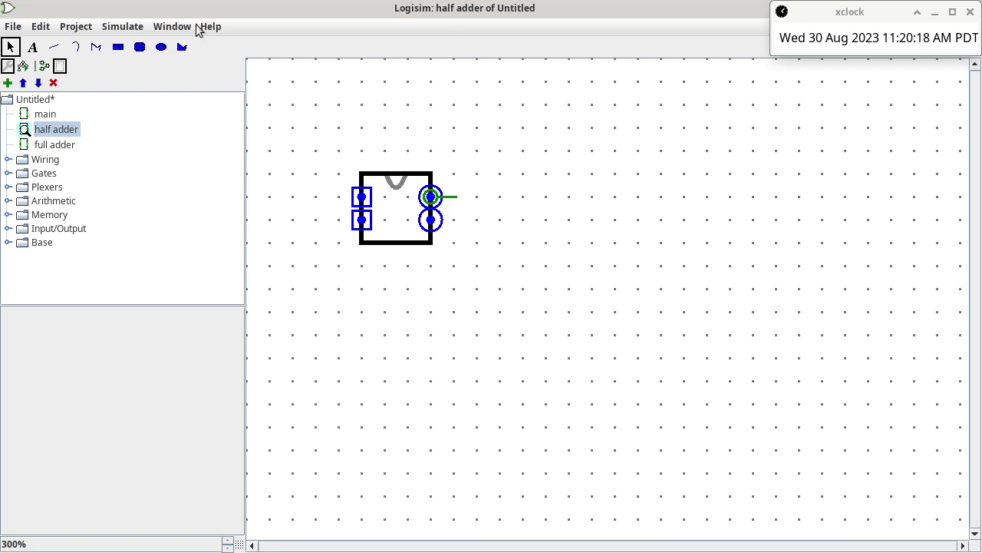
Add the text u beside the upper input port and v beside the lower input port of the half adder symbol.
{"action": "left_click", "coordinate": [33, 48]}
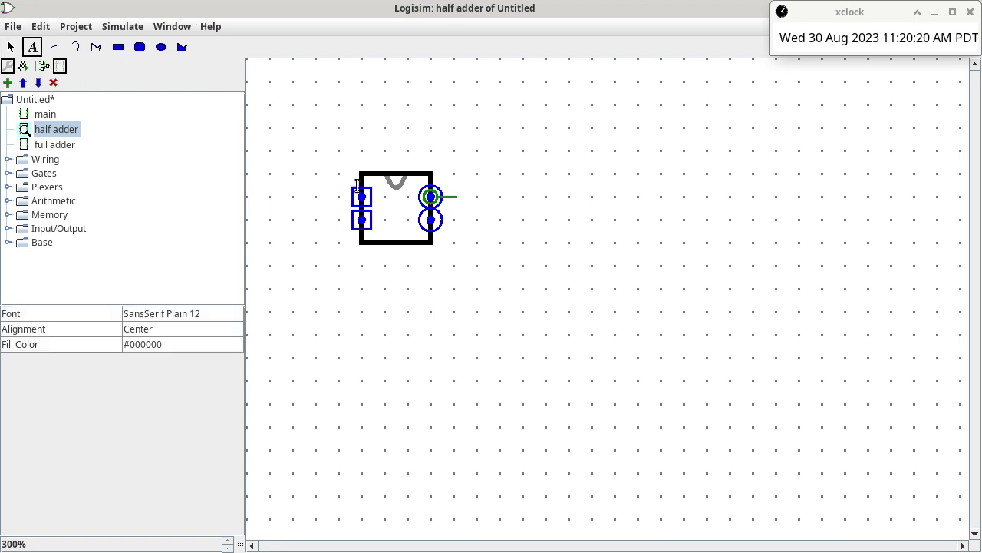
{"action": "left_click", "coordinate": [375, 194]}
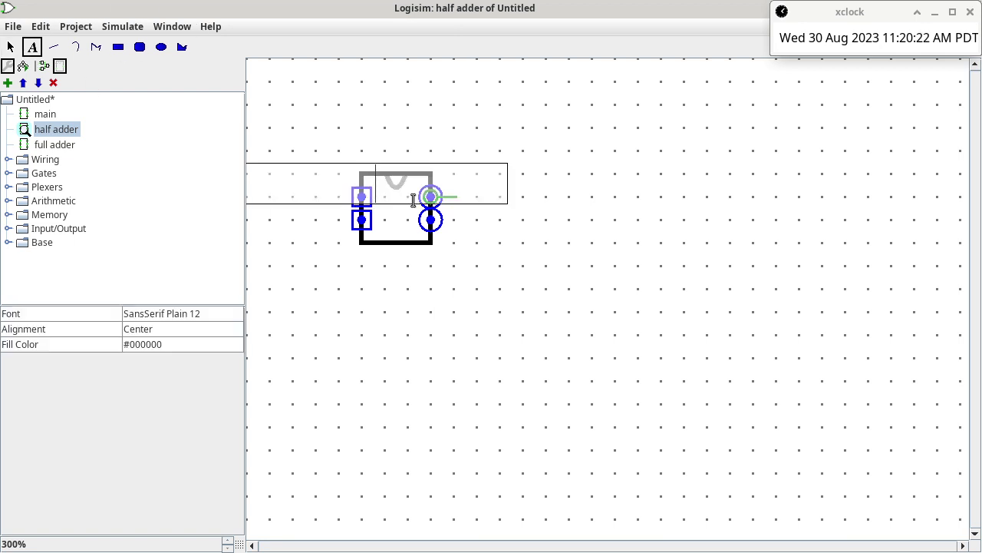
{"action": "type", "text": "u"}
{"action": "left_click", "coordinate": [374, 224]}
{"action": "type", "text": "v"}
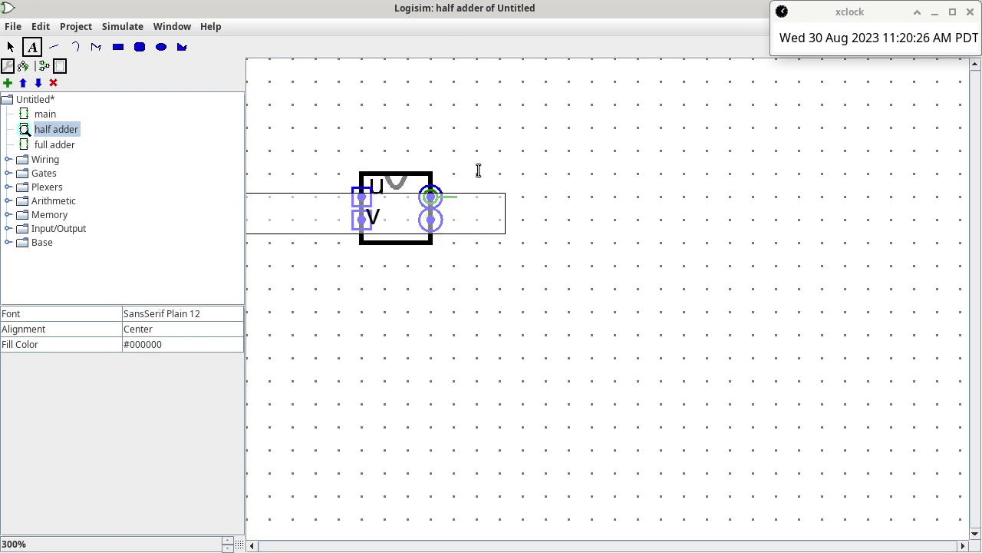
Add the text c(u,v) above the half adder symbol's upper output port and r(u,v) below its lower output port.
{"action": "left_click", "coordinate": [478, 169]}
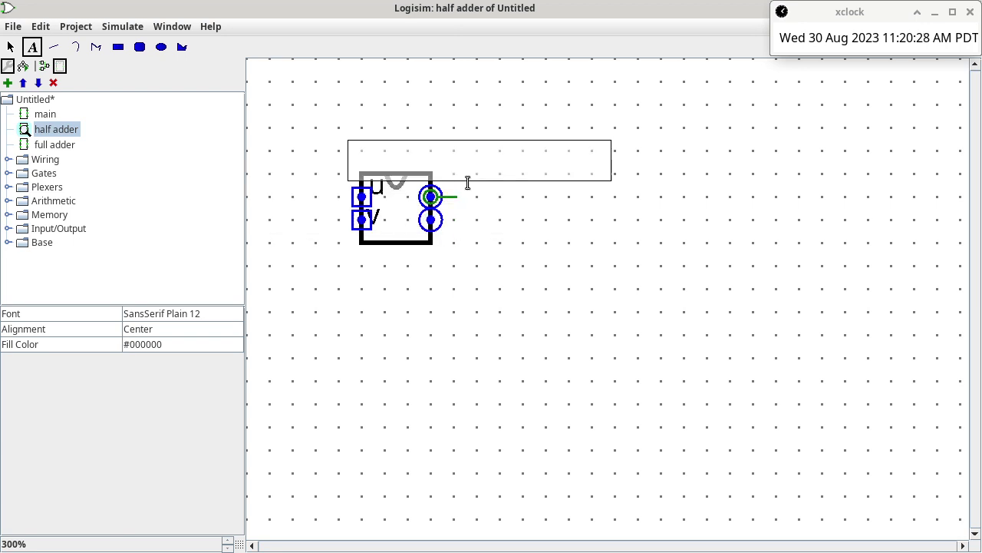
{"action": "type", "text": "c(u,v)"}
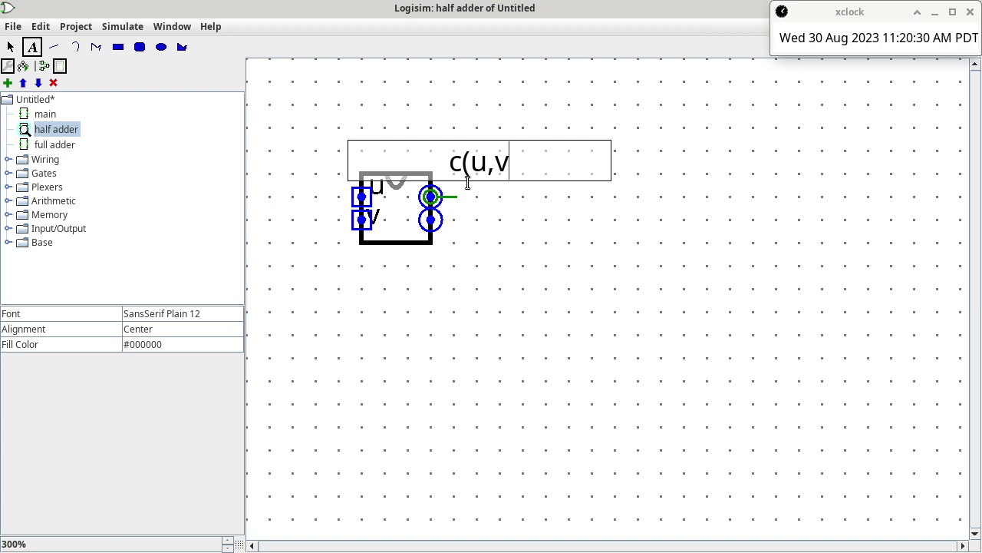
{"action": "left_click", "coordinate": [454, 256]}
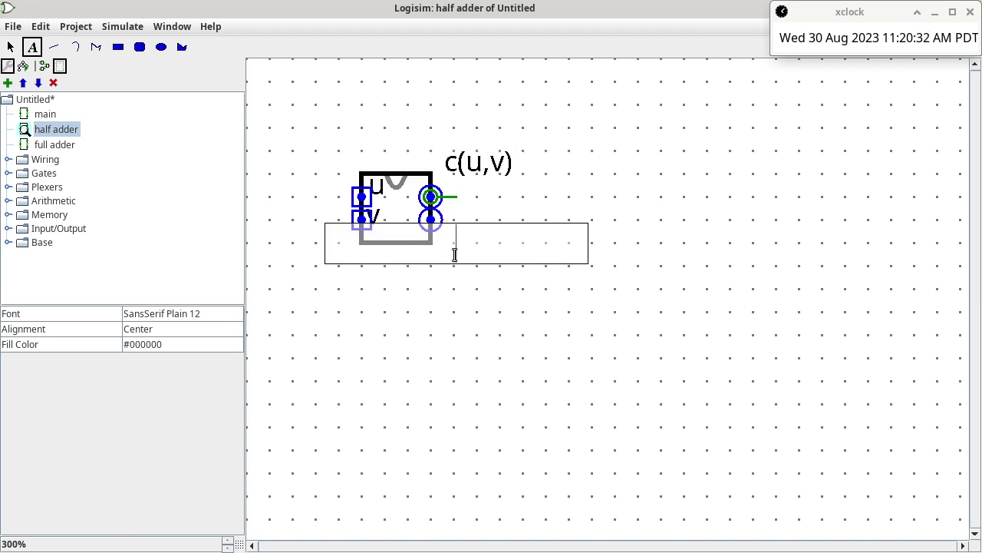
{"action": "type", "text": "r(umv"}
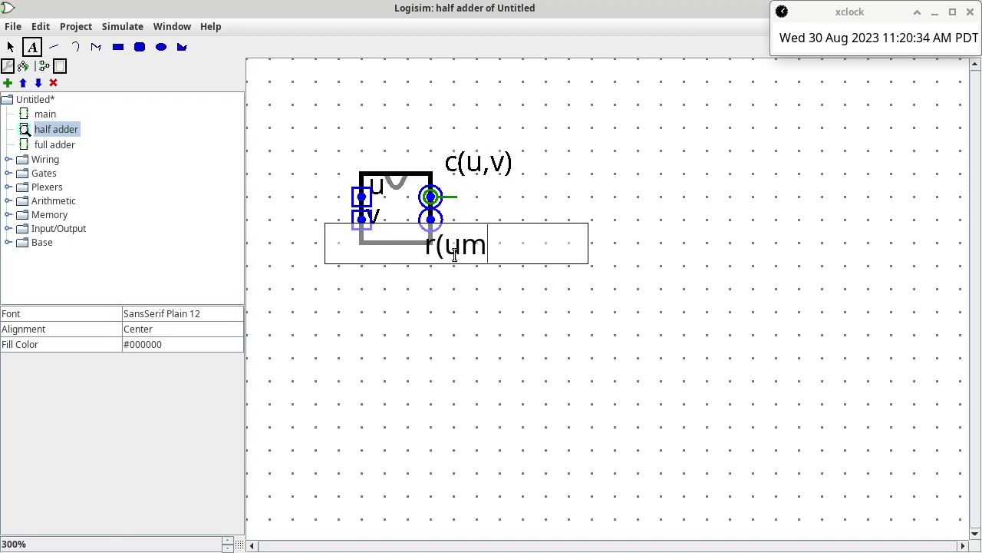
{"action": "key", "text": "BackSpace"}
{"action": "key", "text": "BackSpace"}
{"action": "type", "text": ",v)"}
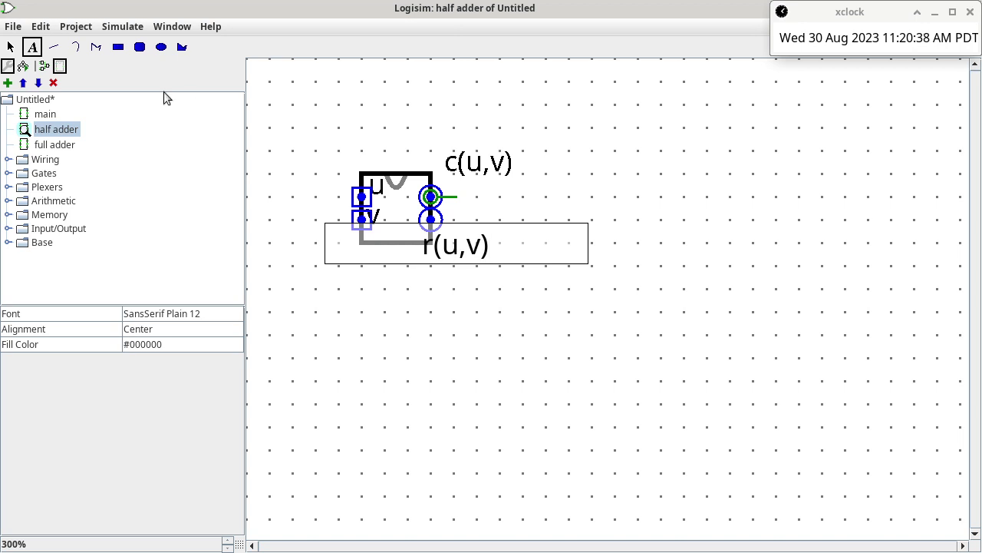
Move the v, r(u,v) and c(u,v) texts clear of the half adder symbol's outline and ports, and reopen the full adder circuit.
{"action": "left_click", "coordinate": [10, 47]}
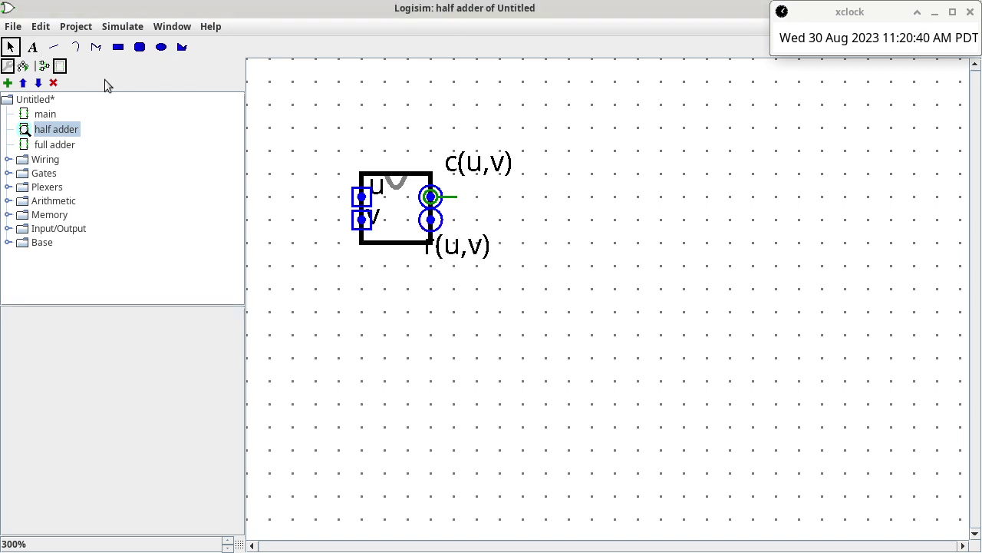
{"action": "left_click_drag", "start_coordinate": [377, 217], "coordinate": [383, 228]}
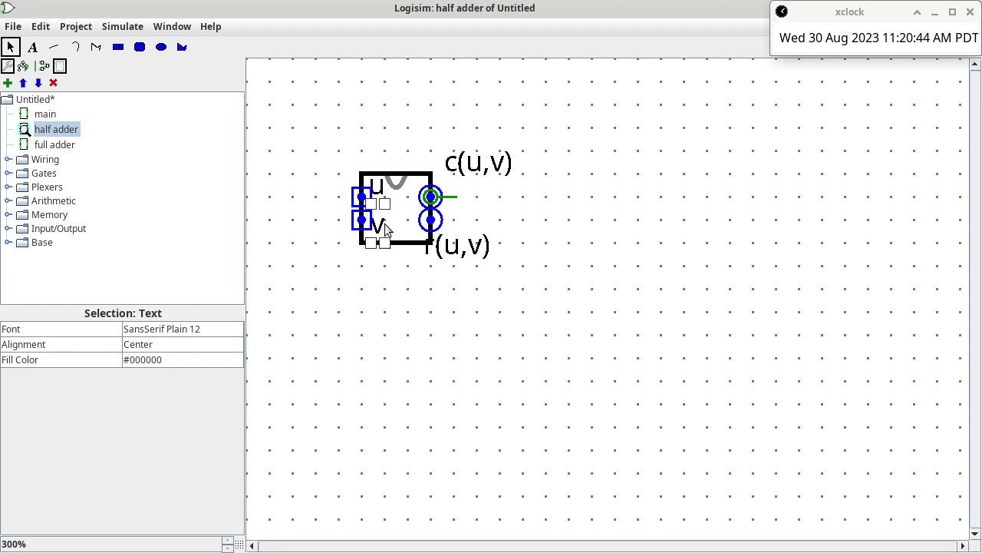
{"action": "left_click", "coordinate": [463, 256]}
{"action": "left_click_drag", "start_coordinate": [463, 256], "coordinate": [441, 267]}
{"action": "left_click_drag", "start_coordinate": [481, 174], "coordinate": [440, 165]}
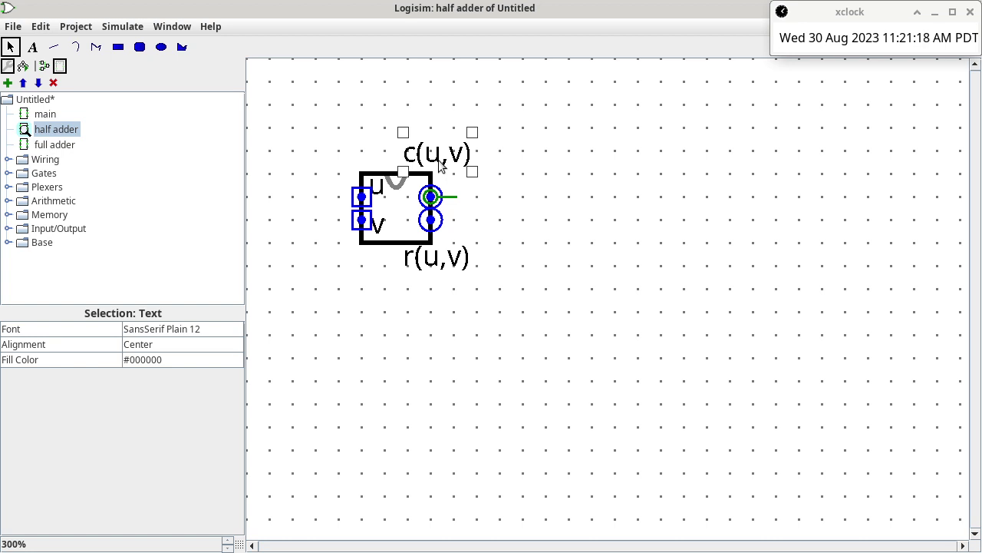
{"action": "double_click", "coordinate": [54, 147]}
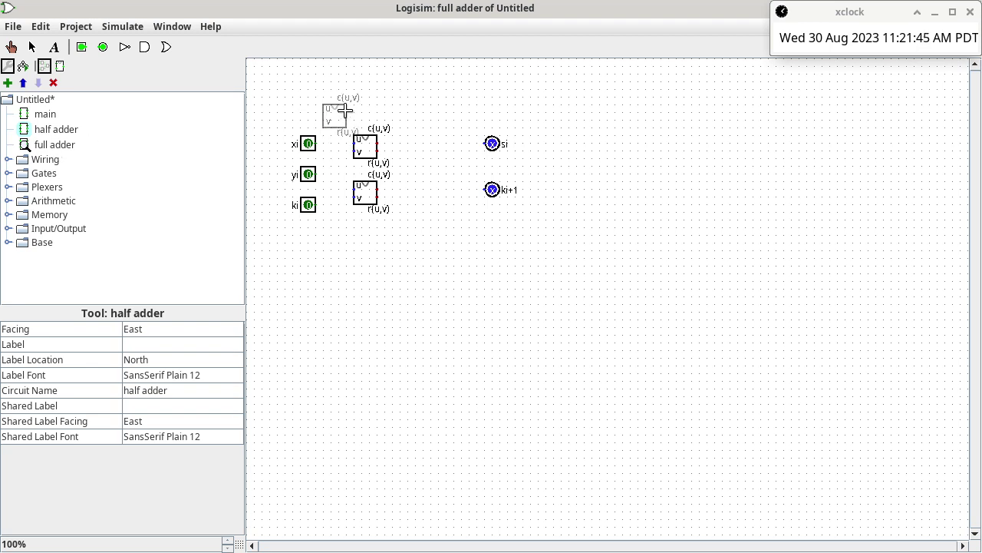
Wire xi to the upper half adder's u input and yi to its v input, and start a wire from its r(u,v) output.
{"action": "left_click", "coordinate": [32, 47]}
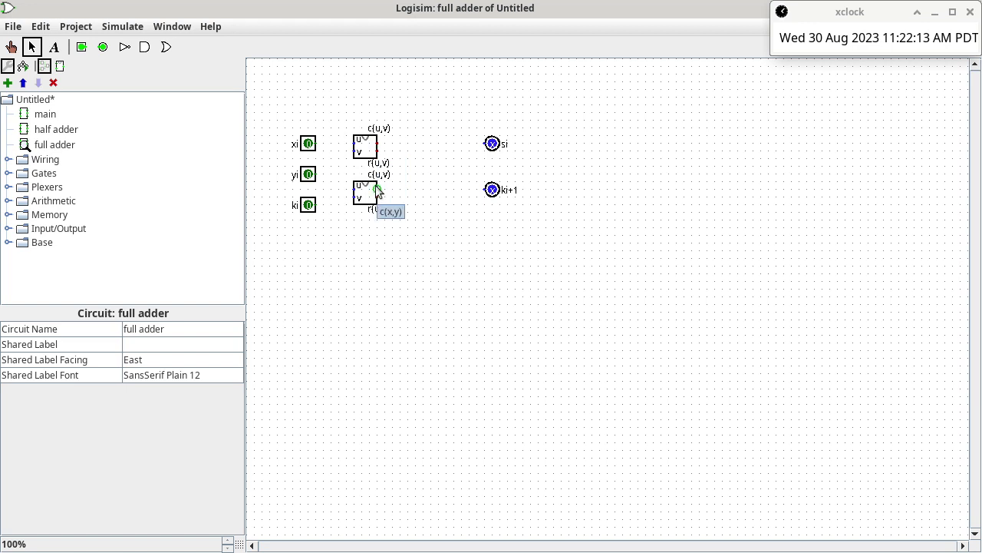
{"action": "left_click", "coordinate": [360, 134]}
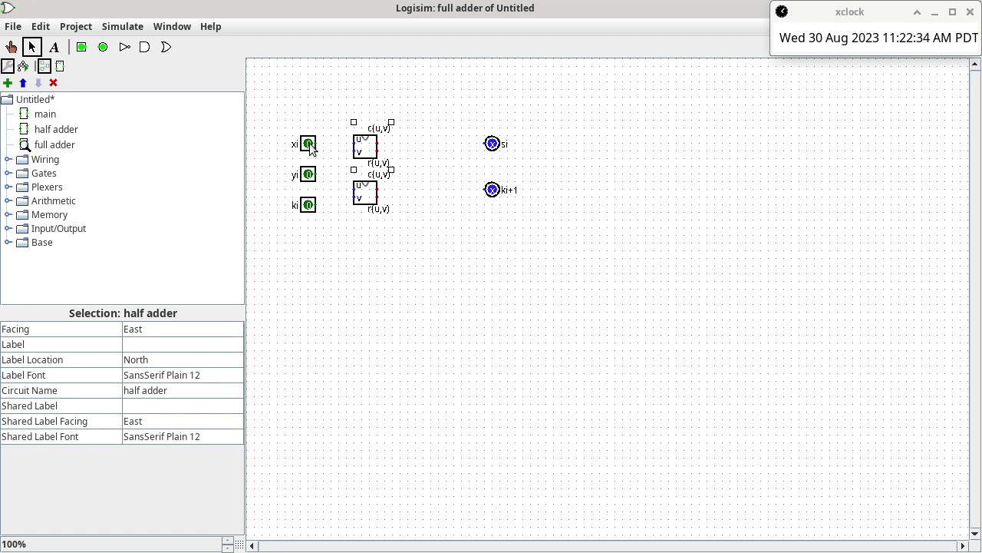
{"action": "left_click_drag", "start_coordinate": [316, 143], "coordinate": [353, 144]}
{"action": "mouse_move", "coordinate": [316, 175]}
{"action": "left_mouse_down"}
{"action": "mouse_move", "coordinate": [331, 153]}
{"action": "mouse_move", "coordinate": [358, 149]}
{"action": "left_mouse_up"}
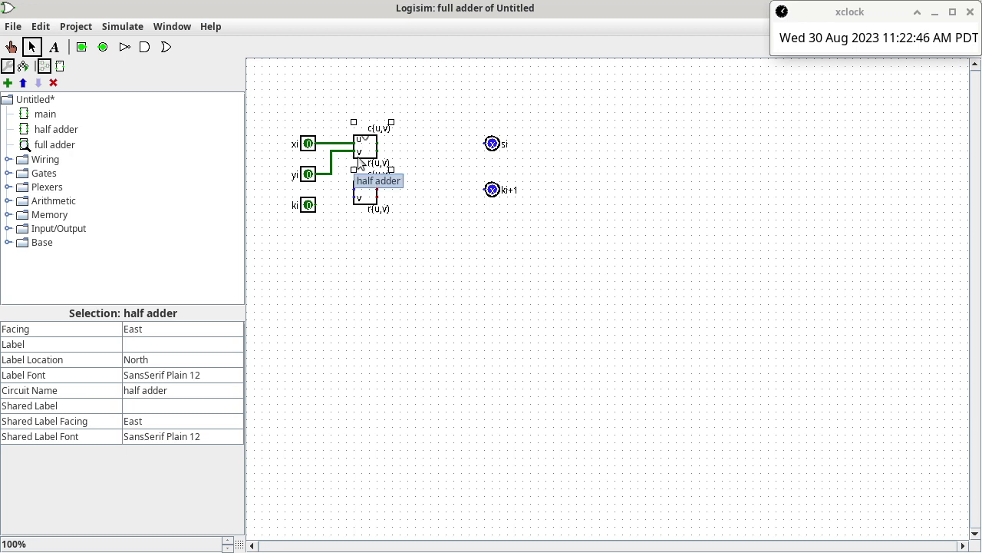
{"action": "left_click_drag", "start_coordinate": [377, 151], "coordinate": [401, 151]}
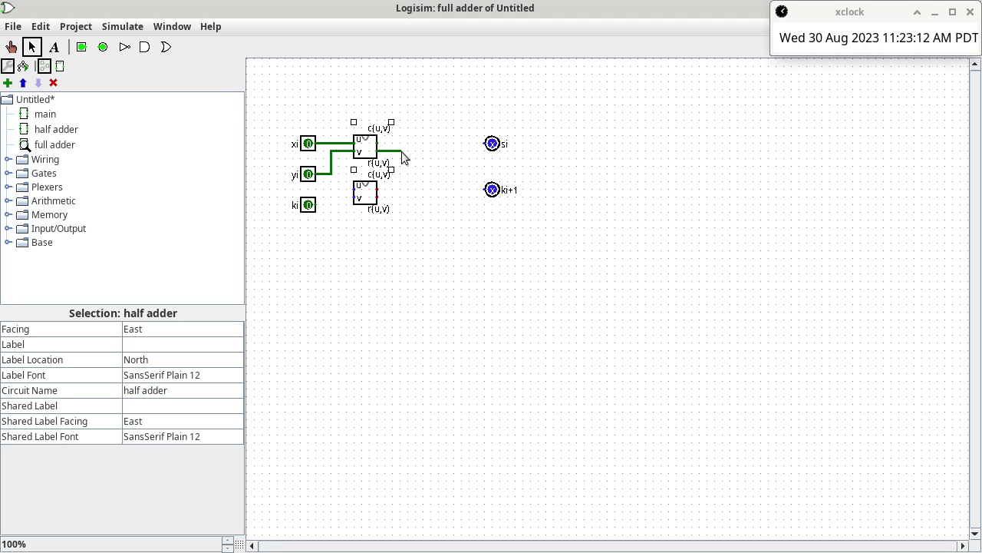
Switch to the handwritten notes, look up the ki+1 and qi formulas on page 2 of Notepad2, and return to Logisim.
{"action": "key", "text": "alt+Tab"}
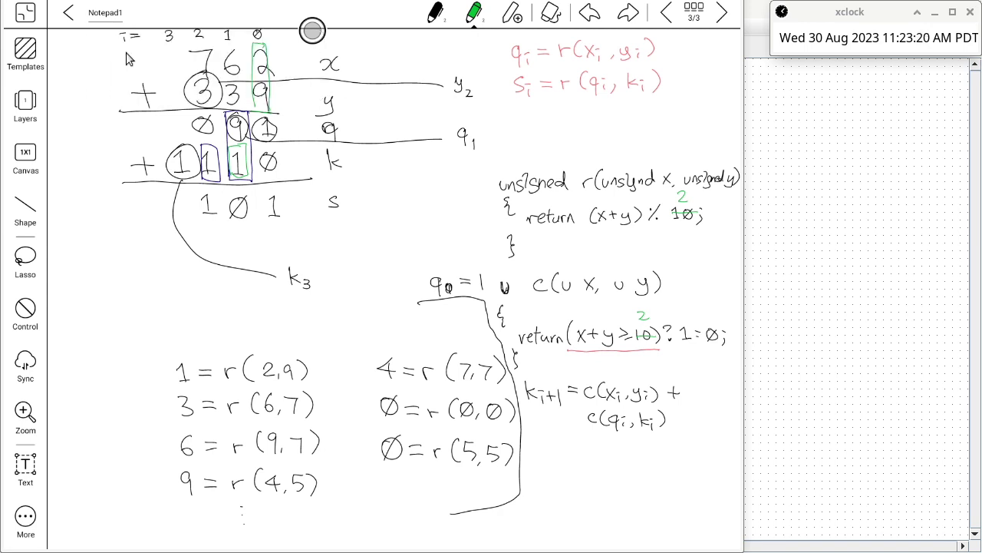
{"action": "key", "text": "Escape"}
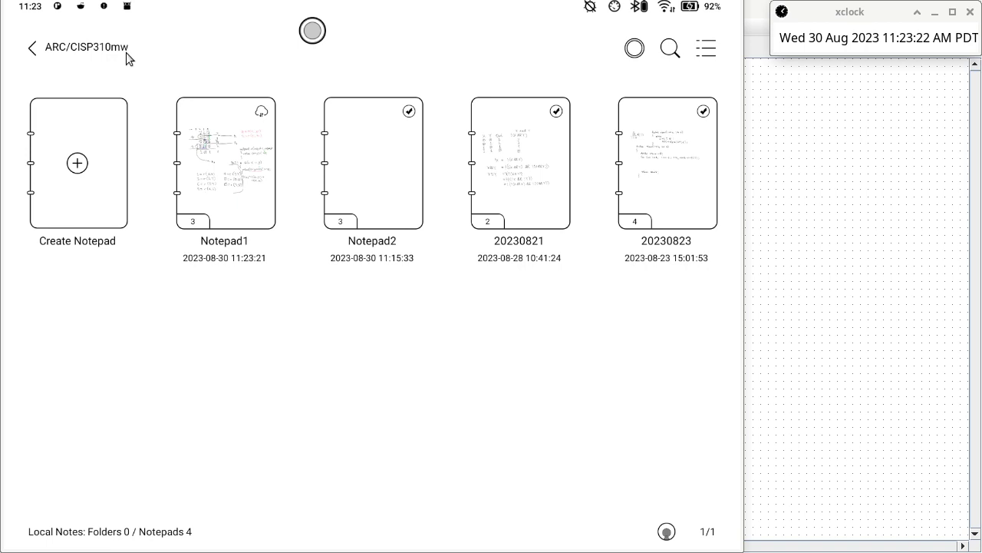
{"action": "key", "text": "Return"}
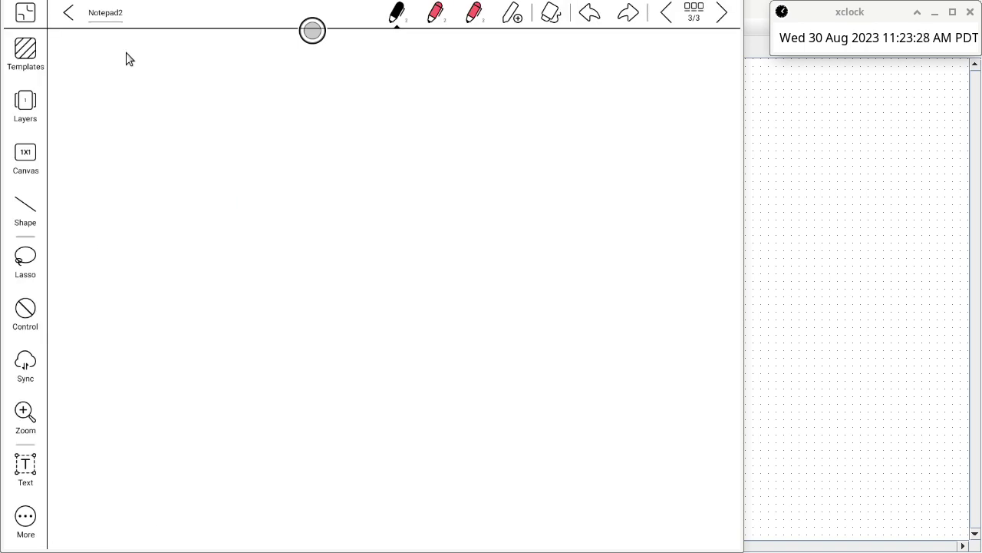
{"action": "key", "text": "Page_Up"}
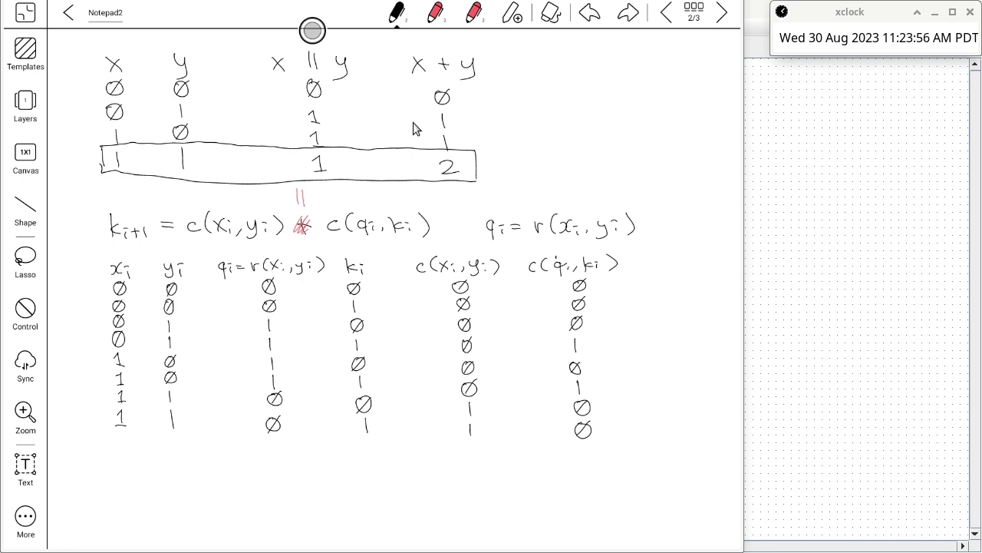
{"action": "key", "text": "alt+Tab"}
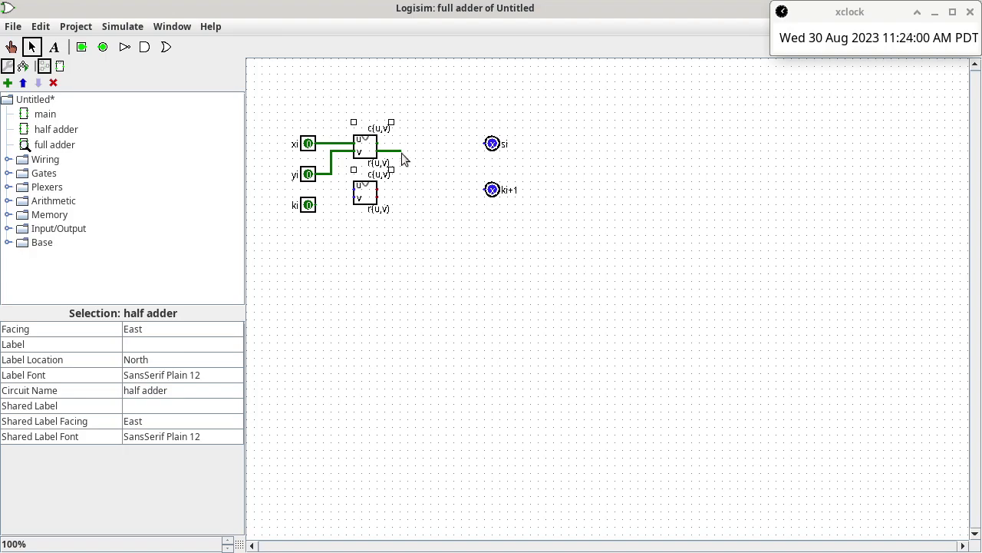
Move the lower half adder further down, level with the ki pin, and wire ki to its u input.
{"action": "mouse_move", "coordinate": [402, 153]}
{"action": "left_mouse_down"}
{"action": "mouse_move", "coordinate": [404, 175]}
{"action": "mouse_move", "coordinate": [401, 167]}
{"action": "left_mouse_up"}
{"action": "left_click", "coordinate": [389, 206]}
{"action": "left_click", "coordinate": [367, 198]}
{"action": "left_click_drag", "start_coordinate": [364, 206], "coordinate": [366, 222]}
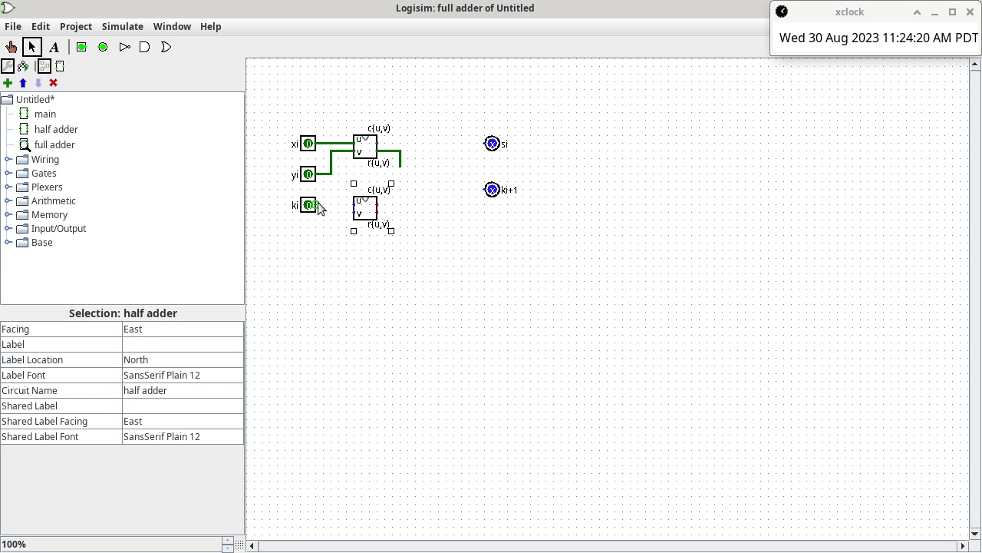
{"action": "left_click_drag", "start_coordinate": [318, 203], "coordinate": [353, 206]}
Delete the vertical wire stub and route the upper half adder's r(u,v) output around the input pins to the lower half adder's v input.
{"action": "left_click", "coordinate": [399, 160]}
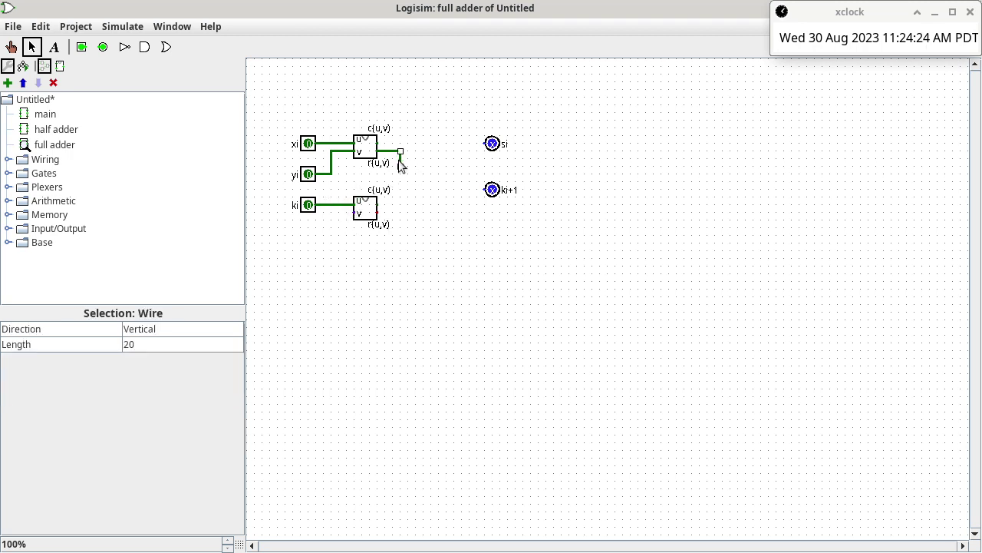
{"action": "key", "text": "Delete"}
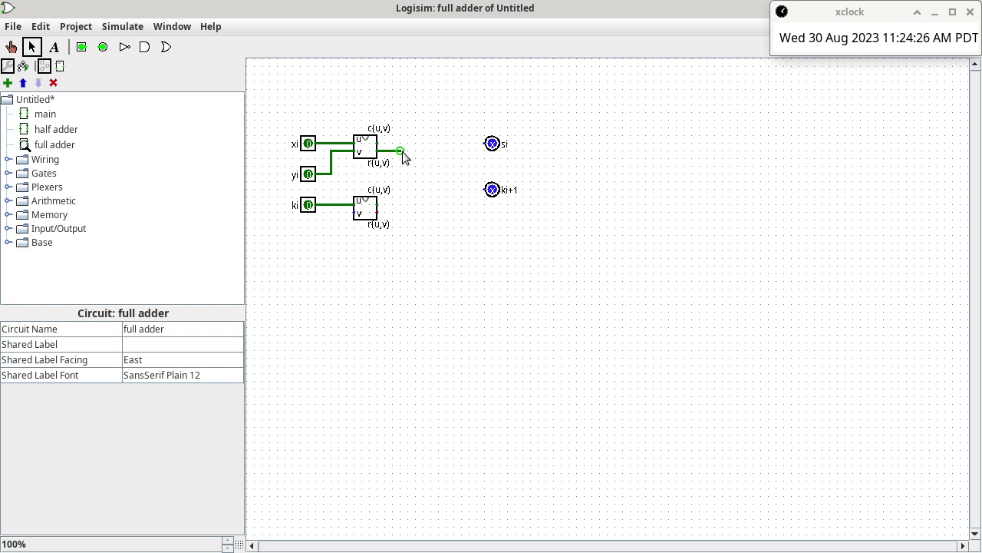
{"action": "left_click_drag", "start_coordinate": [402, 151], "coordinate": [353, 214]}
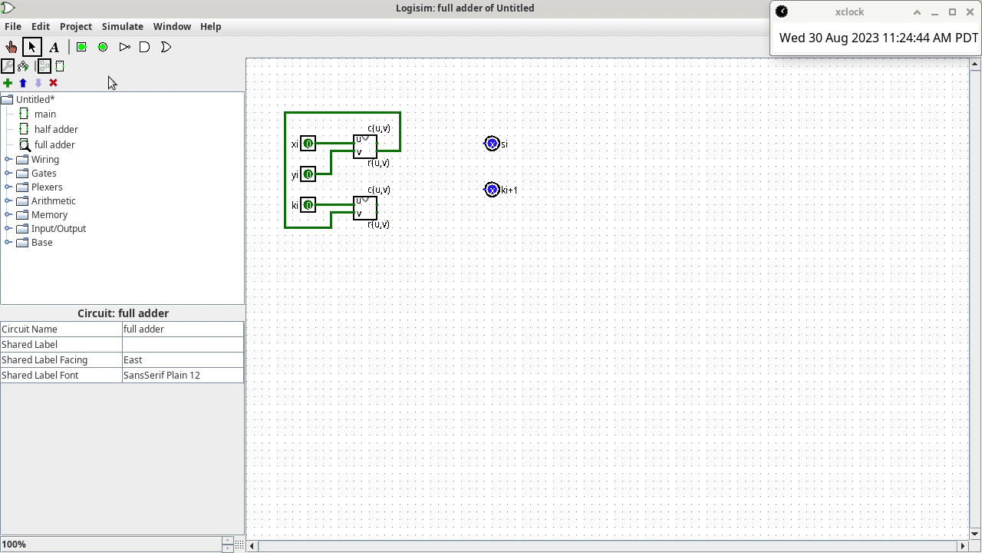
Label the wire looping around the input pins by adding the text qi above it.
{"action": "left_click", "coordinate": [55, 47]}
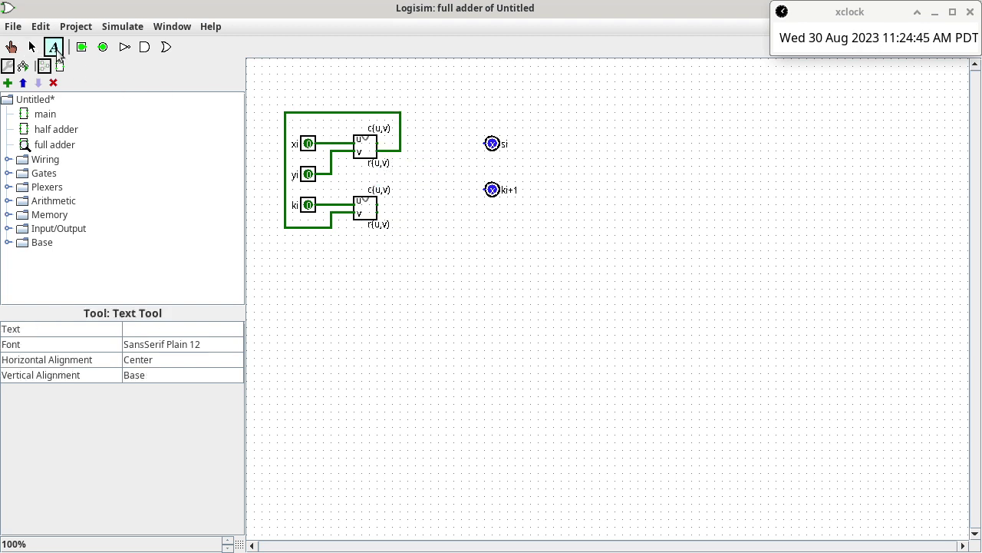
{"action": "left_click", "coordinate": [328, 105]}
{"action": "type", "text": "qi"}
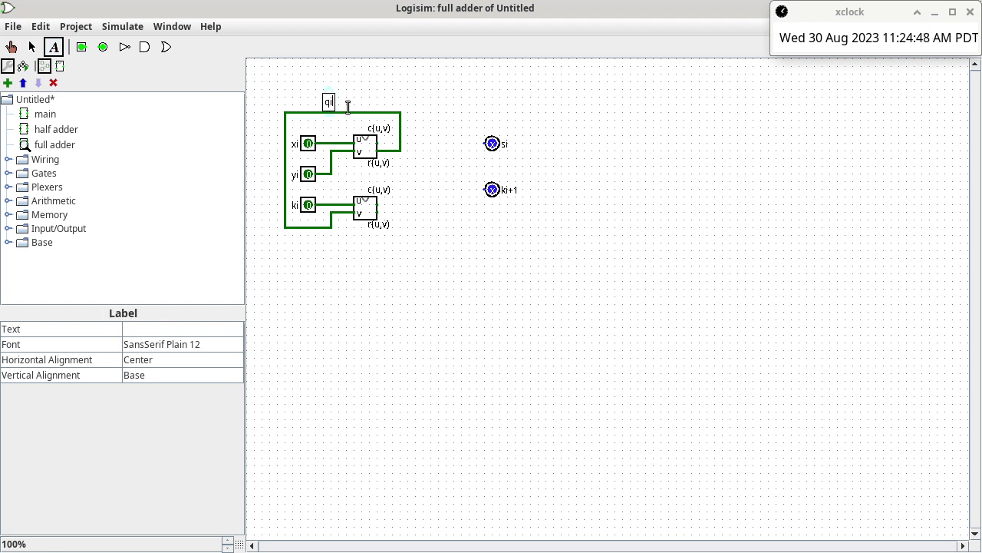
{"action": "left_click", "coordinate": [32, 47]}
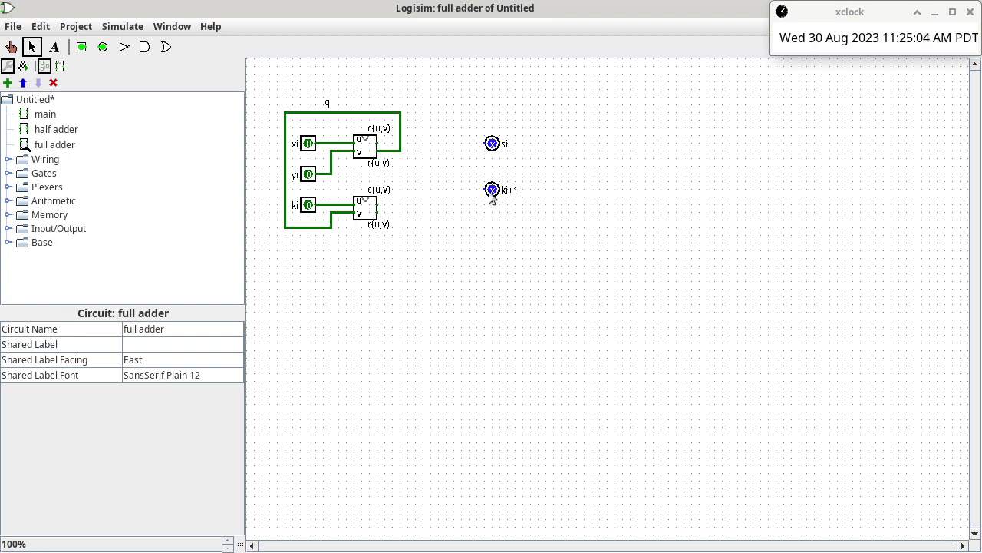
Add an OR gate with Narrow size and 2 inputs, and connect its output to the ki+1 output pin.
{"action": "key", "text": "alt+Tab"}
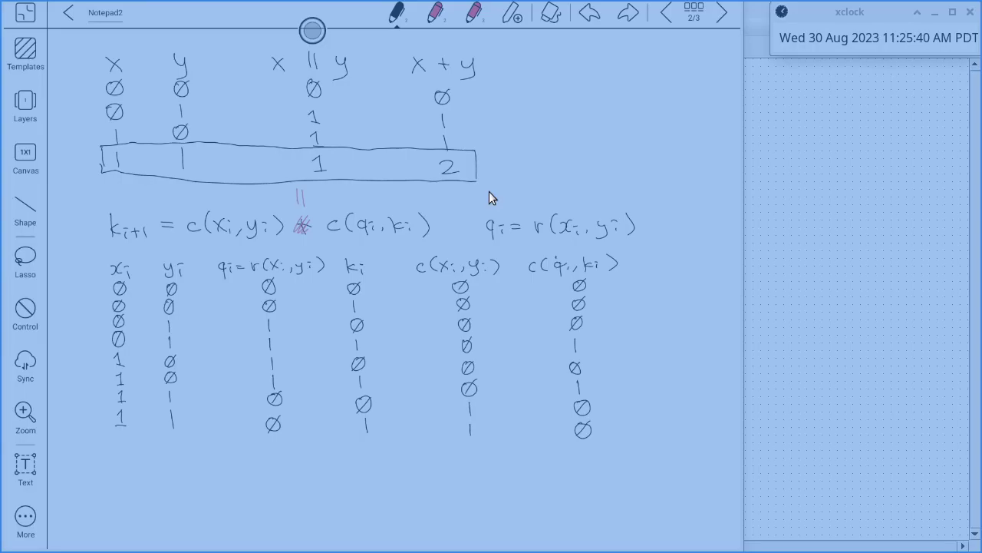
{"action": "key", "text": "alt+Tab"}
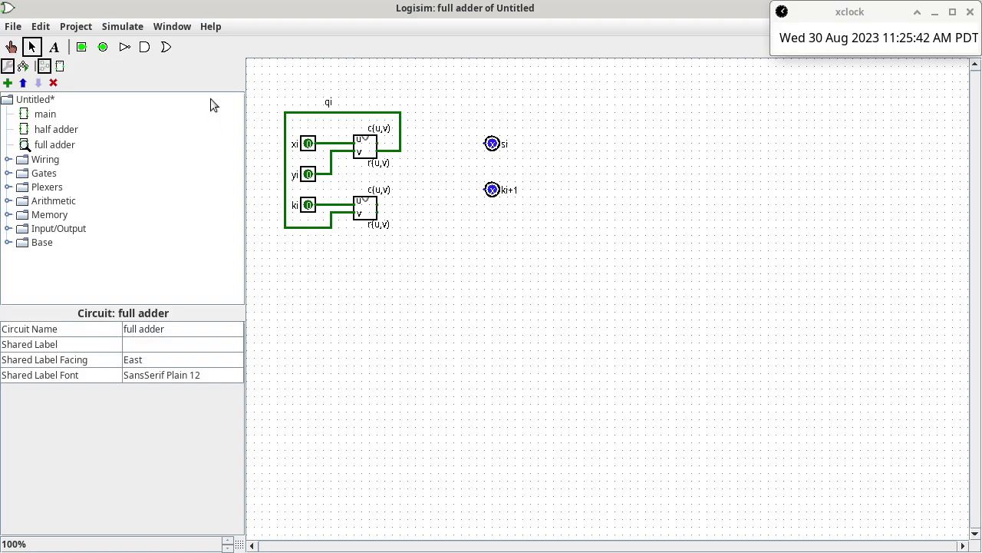
{"action": "left_click", "coordinate": [165, 48]}
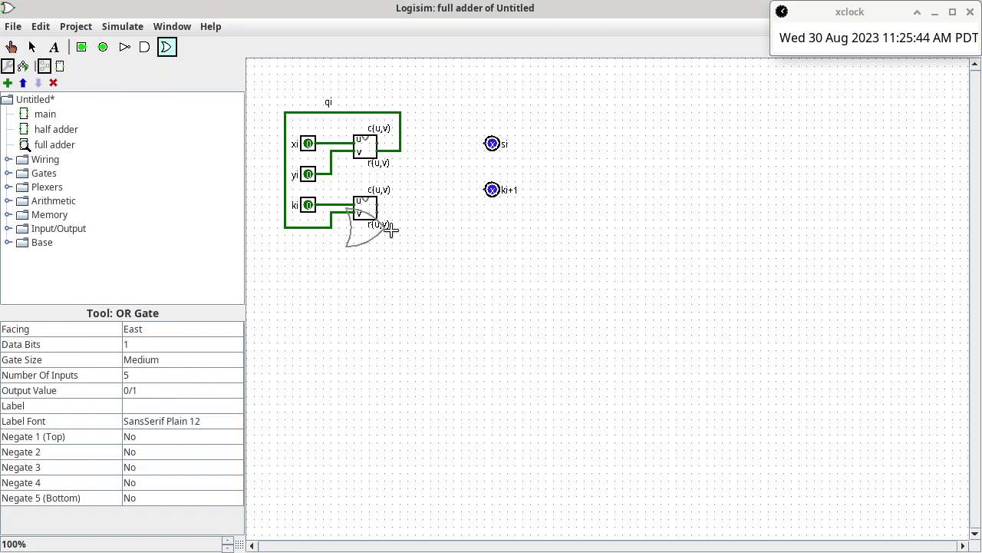
{"action": "left_click", "coordinate": [424, 282]}
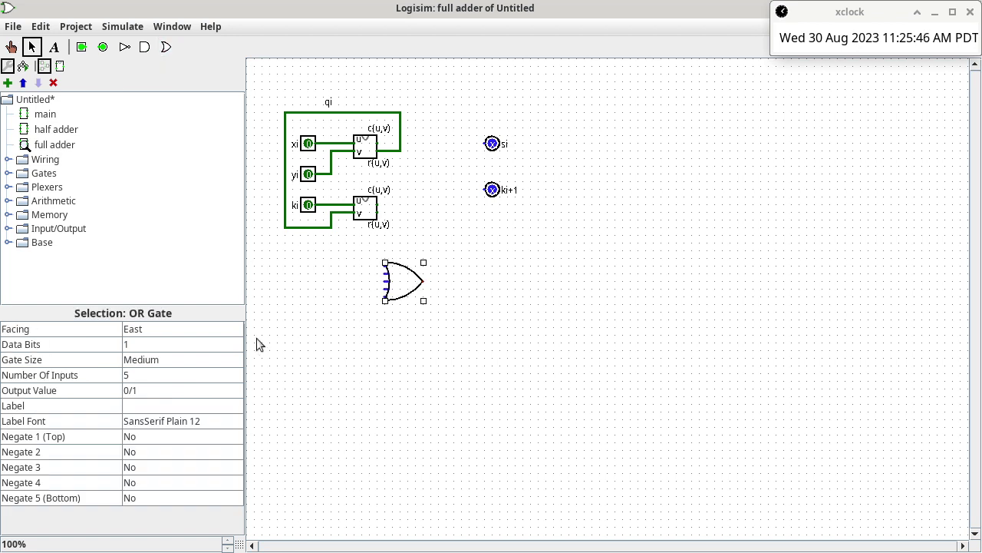
{"action": "left_click", "coordinate": [216, 357]}
{"action": "left_click", "coordinate": [208, 378]}
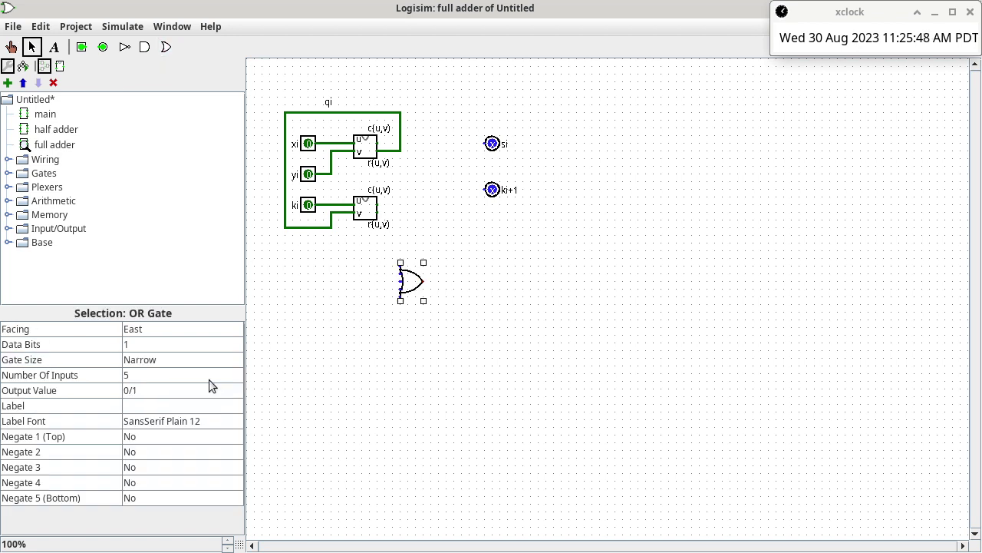
{"action": "left_click", "coordinate": [208, 376]}
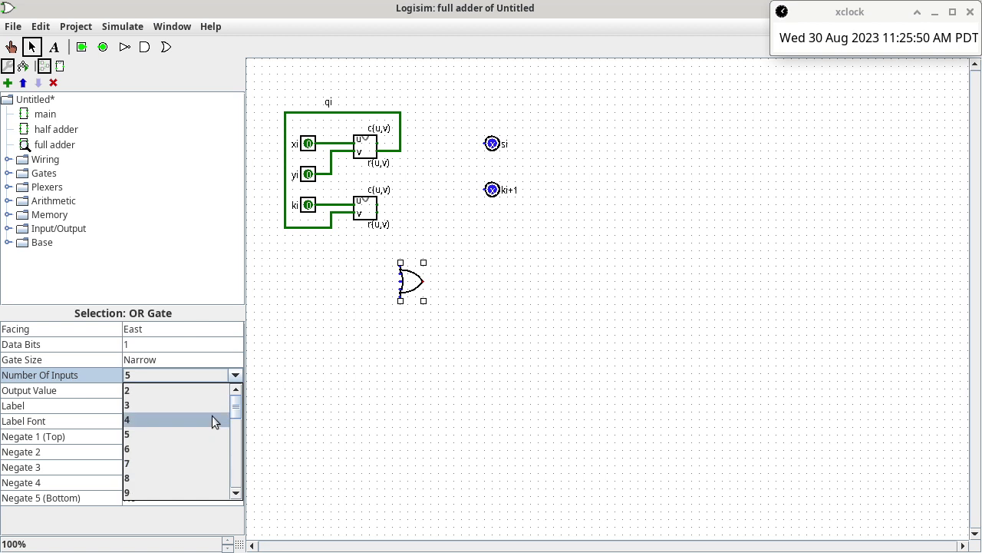
{"action": "scroll", "coordinate": [212, 415], "scroll_direction": "up", "scroll_amount": 1}
{"action": "left_click", "coordinate": [217, 392]}
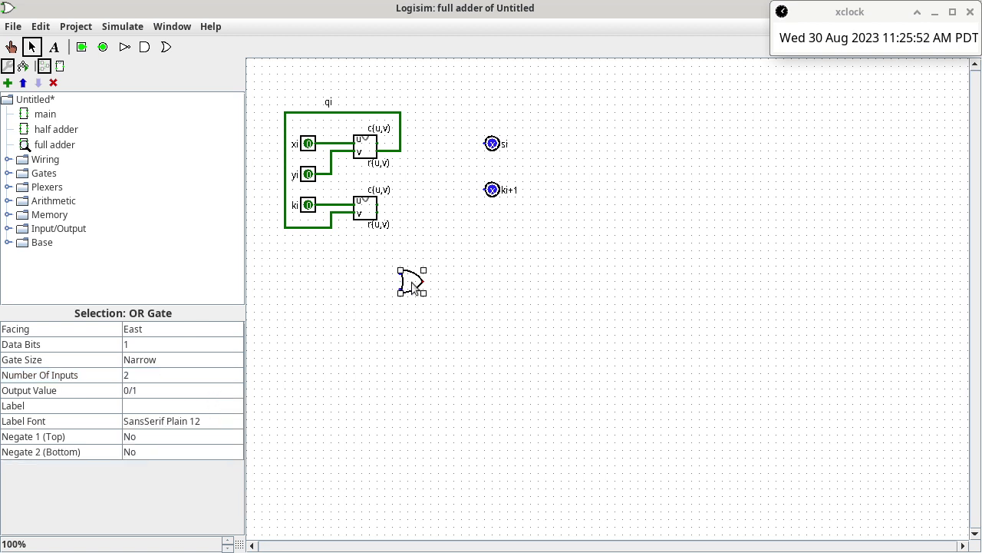
{"action": "left_click_drag", "start_coordinate": [410, 282], "coordinate": [489, 190]}
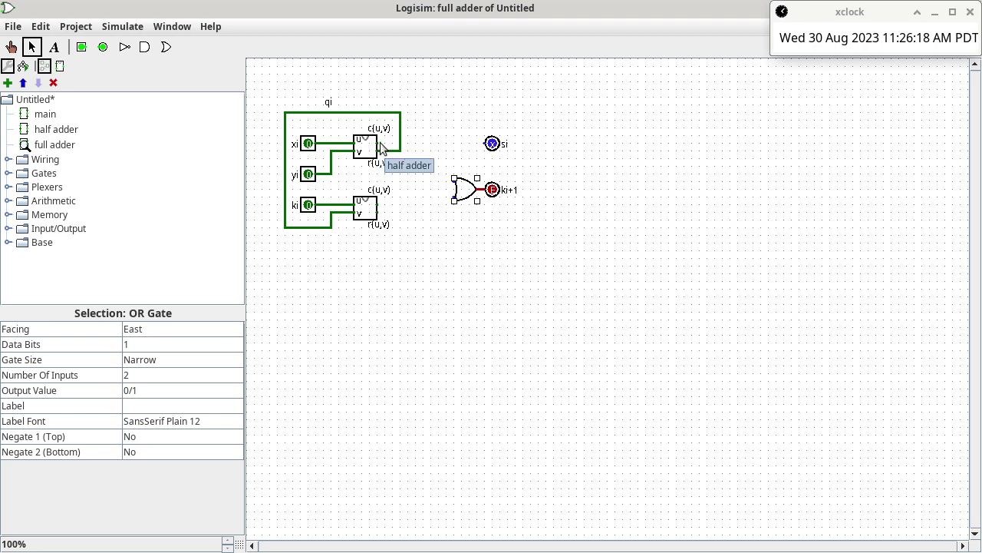
{"action": "left_click_drag", "start_coordinate": [378, 149], "coordinate": [386, 151]}
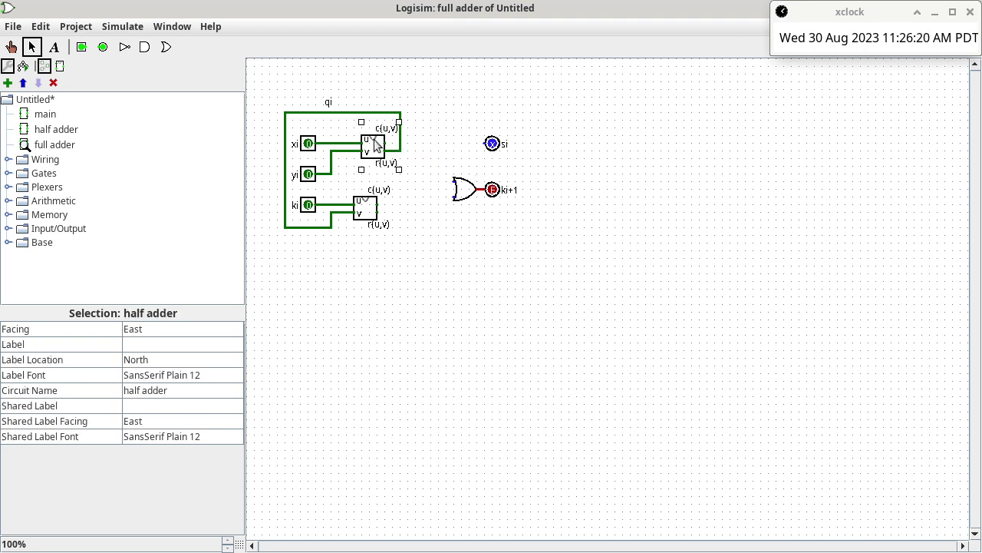
{"action": "key", "text": "ctrl+z"}
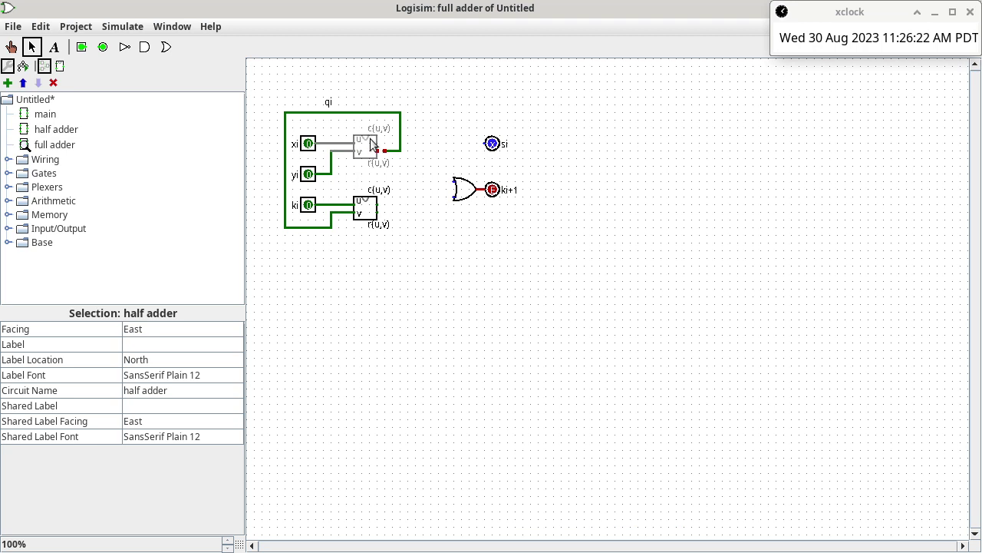
{"action": "left_click", "coordinate": [371, 138]}
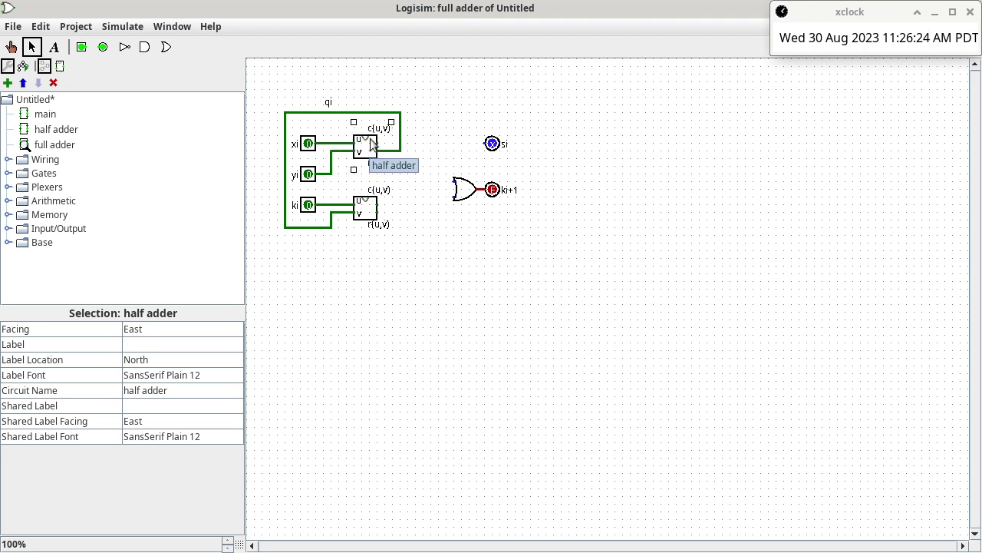
Wire both half adders' c(u,v) outputs to the OR gate's inputs and the lower half adder's r(u,v) output to si.
{"action": "left_click_drag", "start_coordinate": [375, 147], "coordinate": [454, 182]}
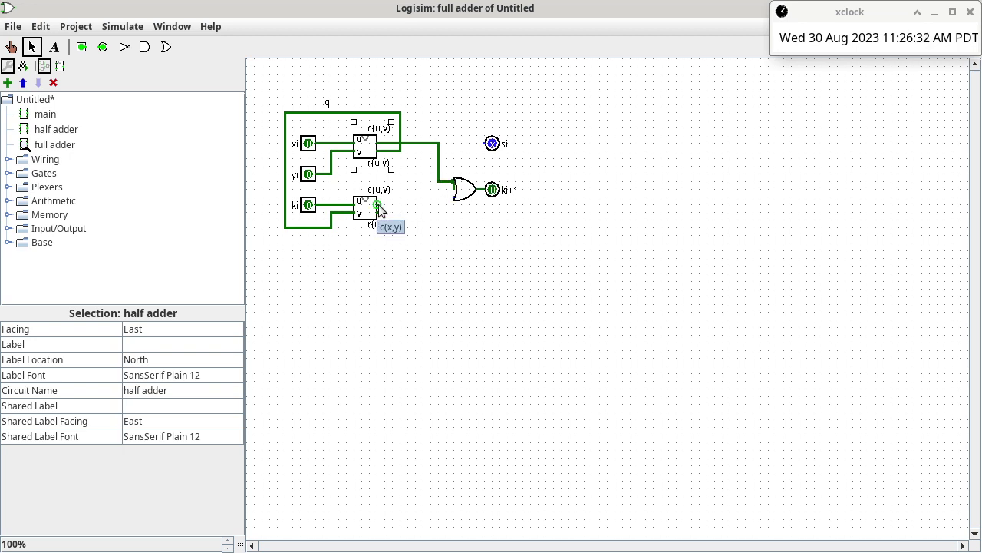
{"action": "left_click_drag", "start_coordinate": [378, 204], "coordinate": [454, 196]}
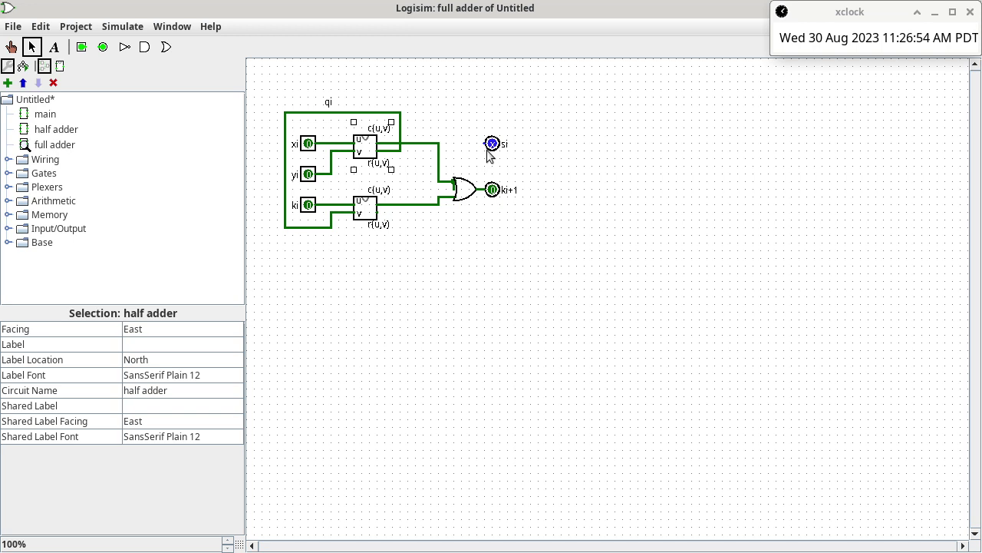
{"action": "left_click_drag", "start_coordinate": [377, 218], "coordinate": [419, 215]}
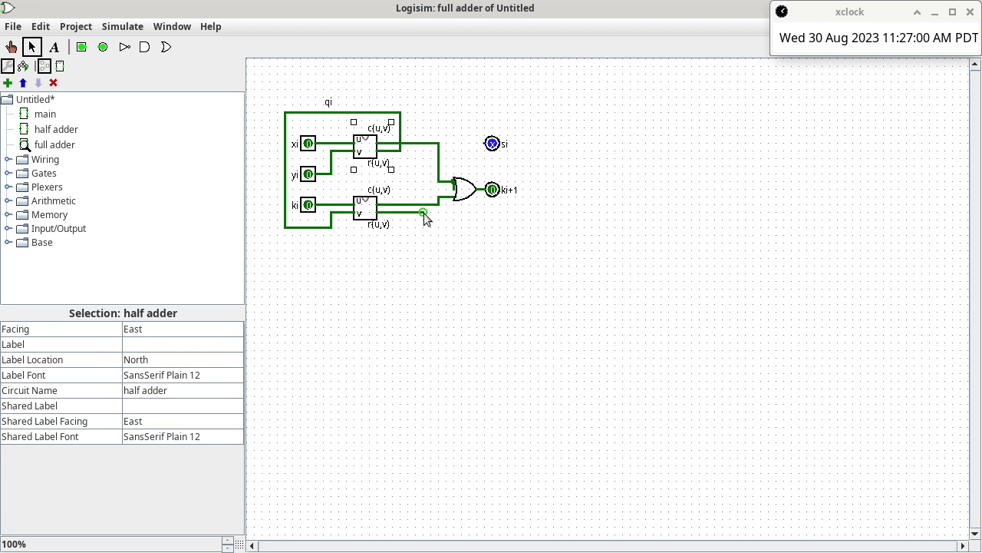
{"action": "mouse_move", "coordinate": [423, 213]}
{"action": "left_mouse_down"}
{"action": "mouse_move", "coordinate": [435, 161]}
{"action": "mouse_move", "coordinate": [461, 141]}
{"action": "mouse_move", "coordinate": [481, 145]}
{"action": "left_mouse_up"}
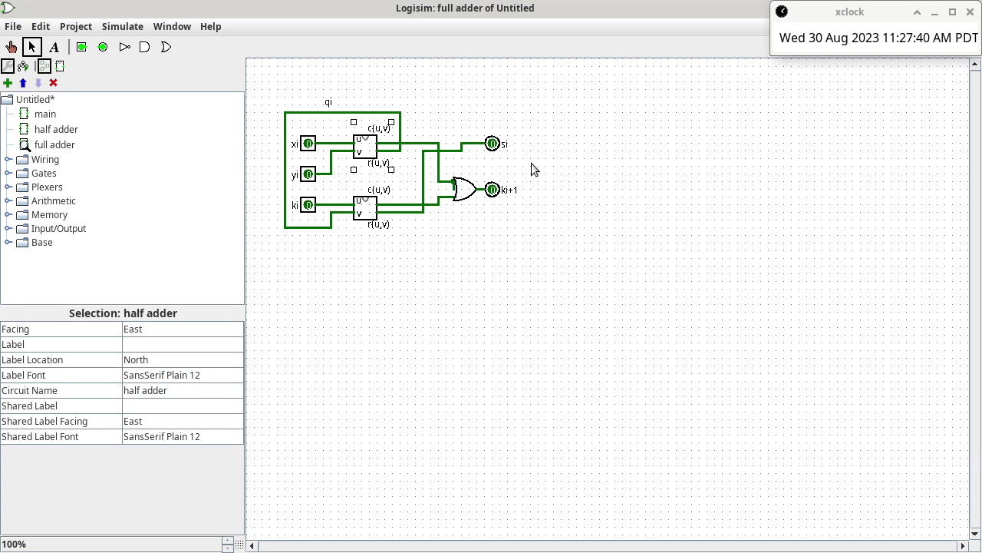
Open the full adder's symbol appearance for editing and add the input label texts xi, yi and ki above the symbol.
{"action": "left_click", "coordinate": [66, 145]}
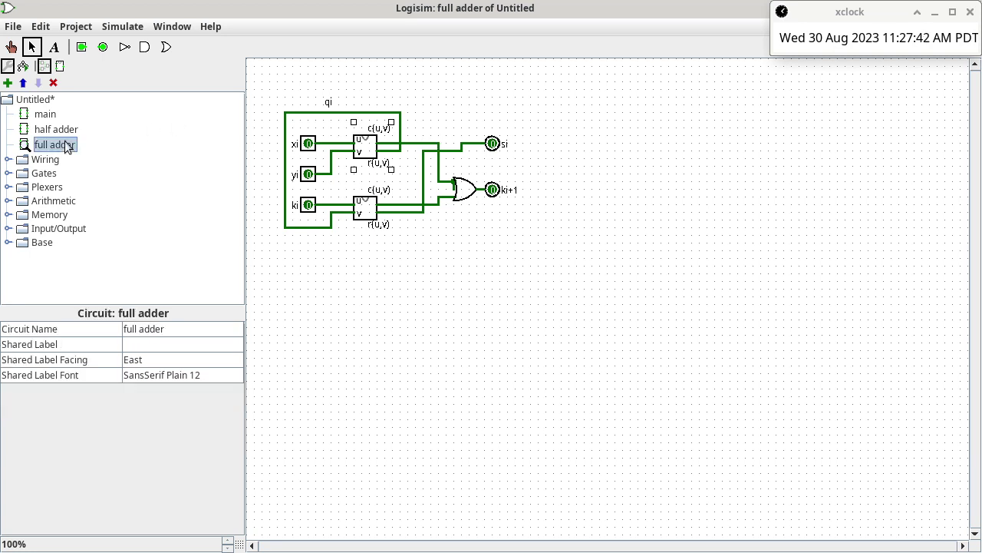
{"action": "left_click", "coordinate": [60, 66]}
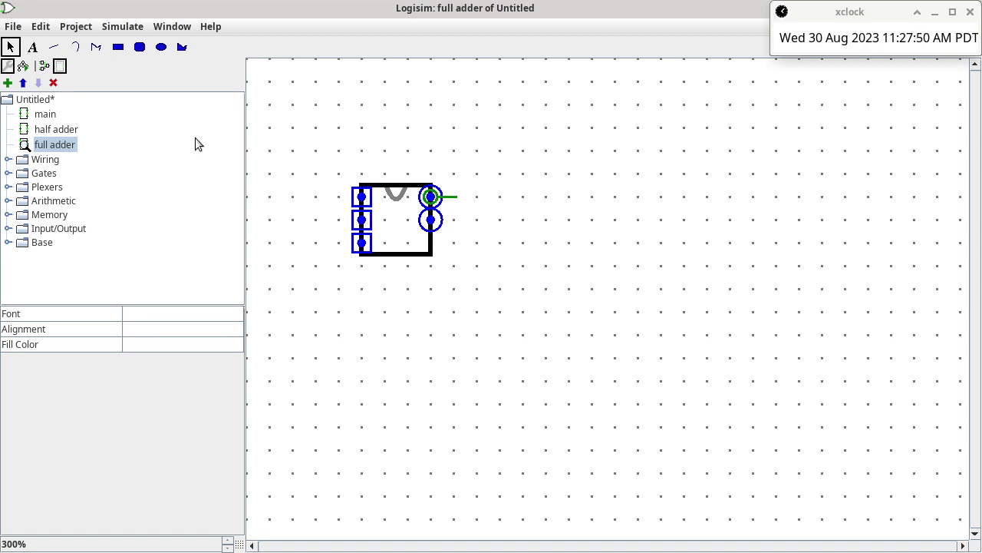
{"action": "left_click", "coordinate": [32, 47]}
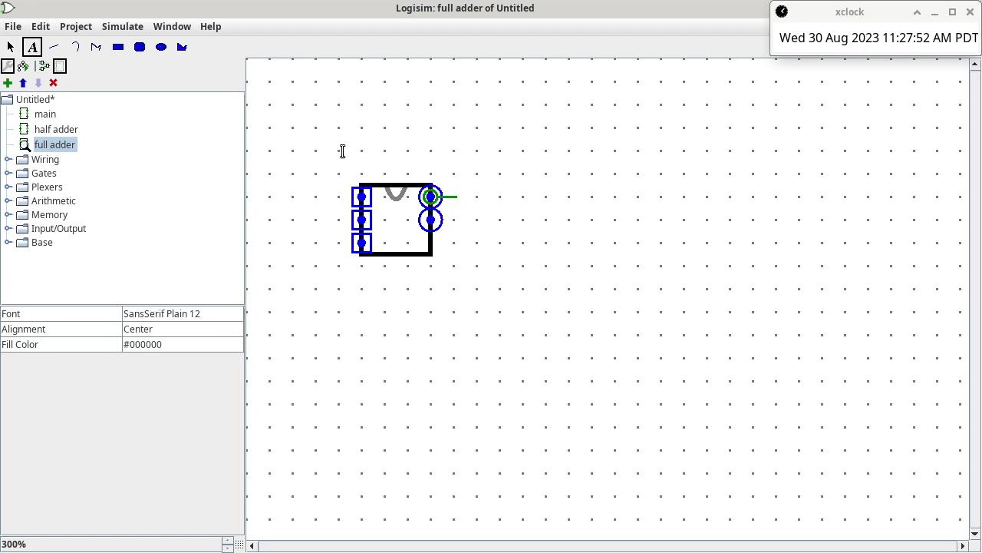
{"action": "left_click", "coordinate": [361, 132]}
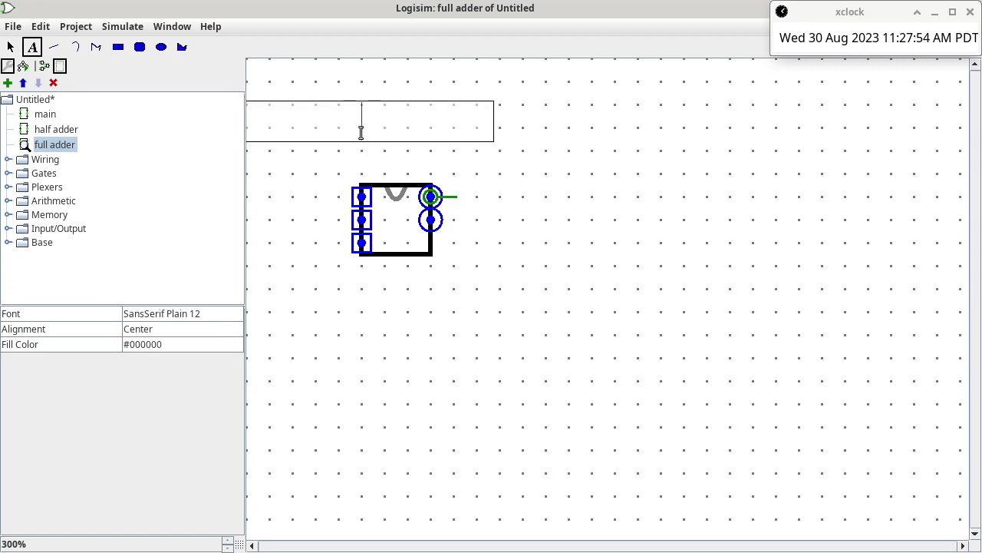
{"action": "type", "text": "xi"}
{"action": "left_click", "coordinate": [372, 173]}
{"action": "type", "text": "yi"}
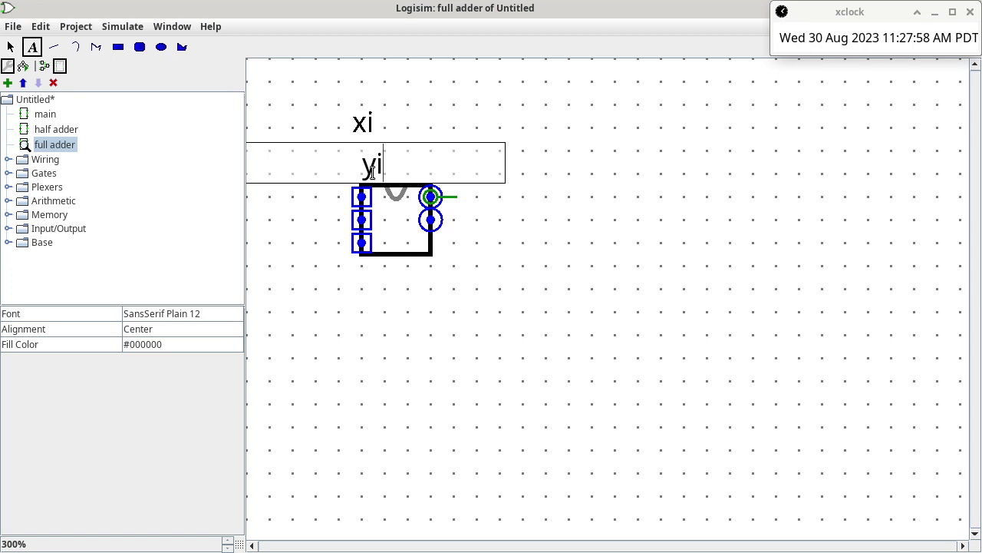
{"action": "left_click", "coordinate": [447, 109]}
{"action": "type", "text": "ki"}
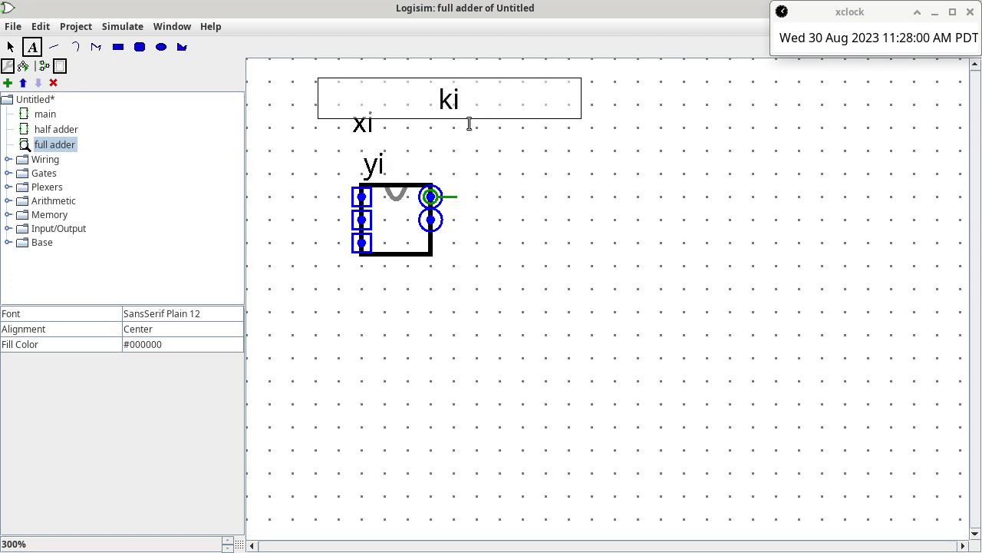
Add the output label texts ki+1 and si to the full adder's symbol drawing.
{"action": "left_click", "coordinate": [493, 135]}
{"action": "type", "text": "ki+1"}
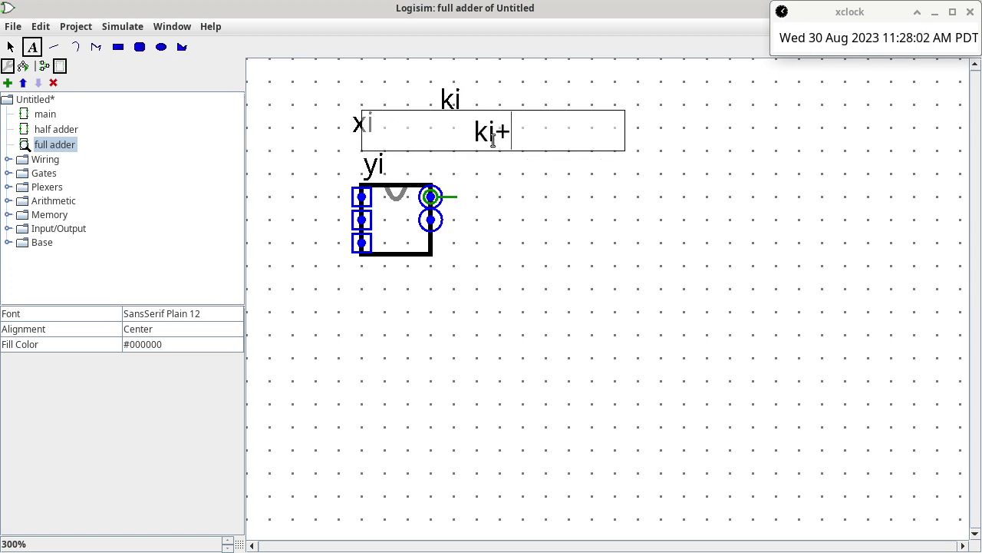
{"action": "left_click", "coordinate": [523, 175]}
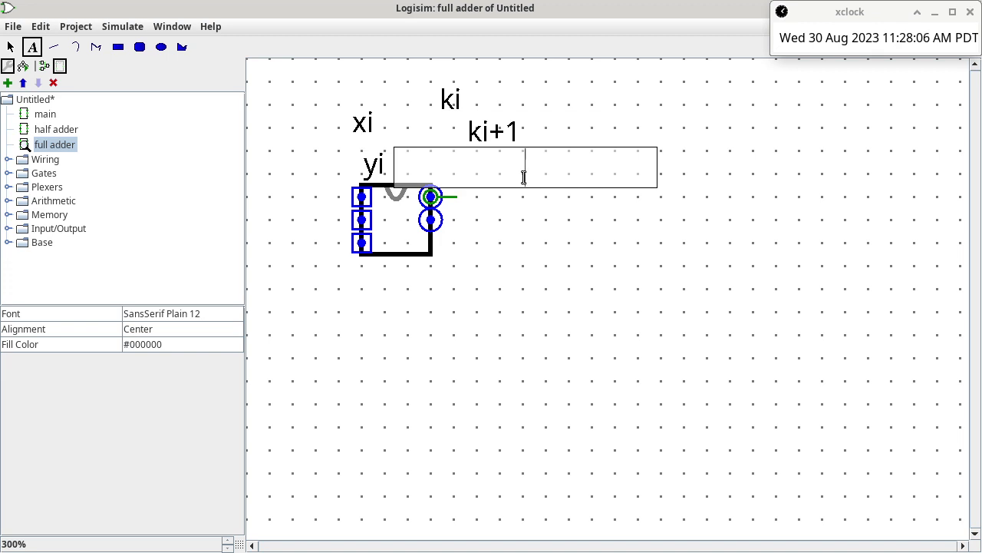
{"action": "type", "text": "si"}
Move the xi, yi and ki labels inside the symbol, each beside its input port in order from top to bottom.
{"action": "left_click", "coordinate": [10, 46]}
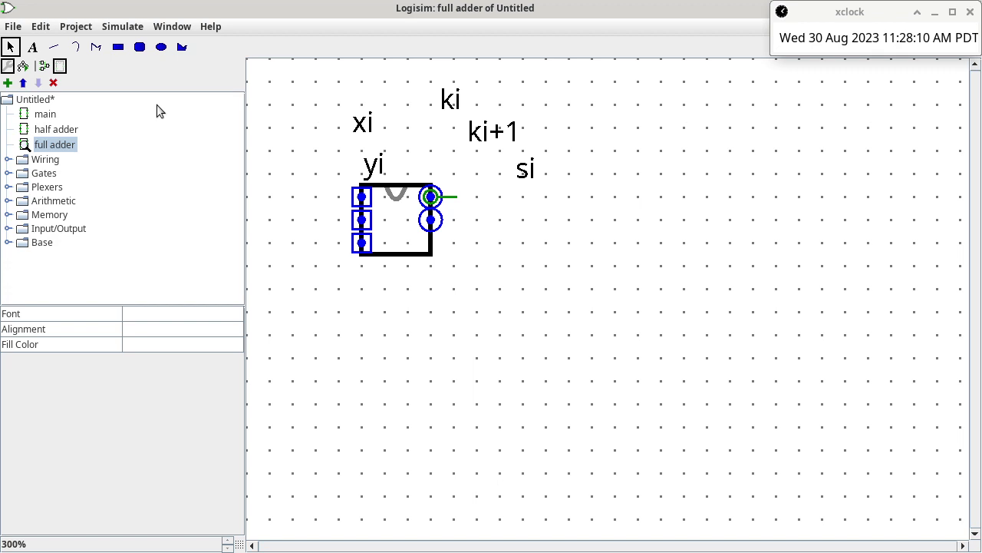
{"action": "left_click_drag", "start_coordinate": [362, 125], "coordinate": [377, 200]}
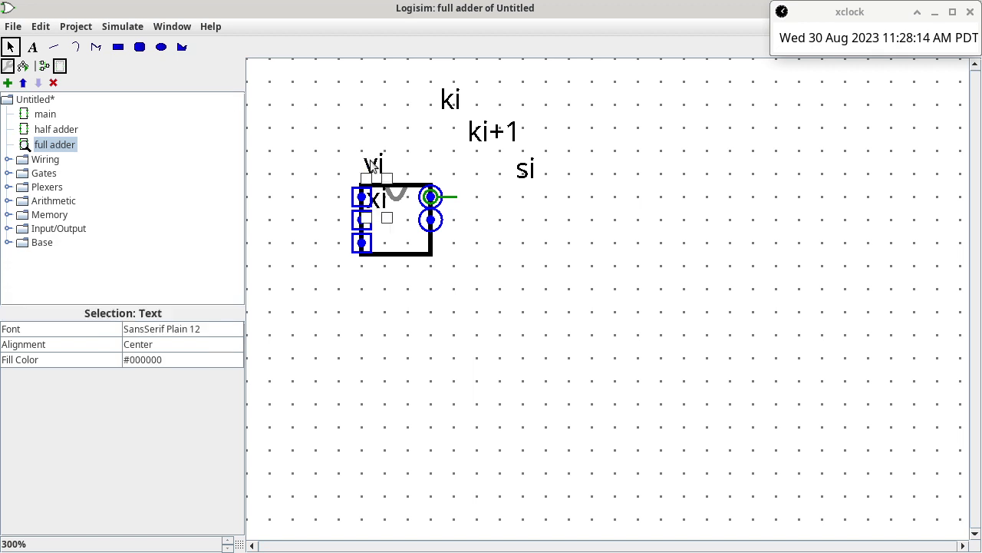
{"action": "left_click_drag", "start_coordinate": [371, 166], "coordinate": [376, 221]}
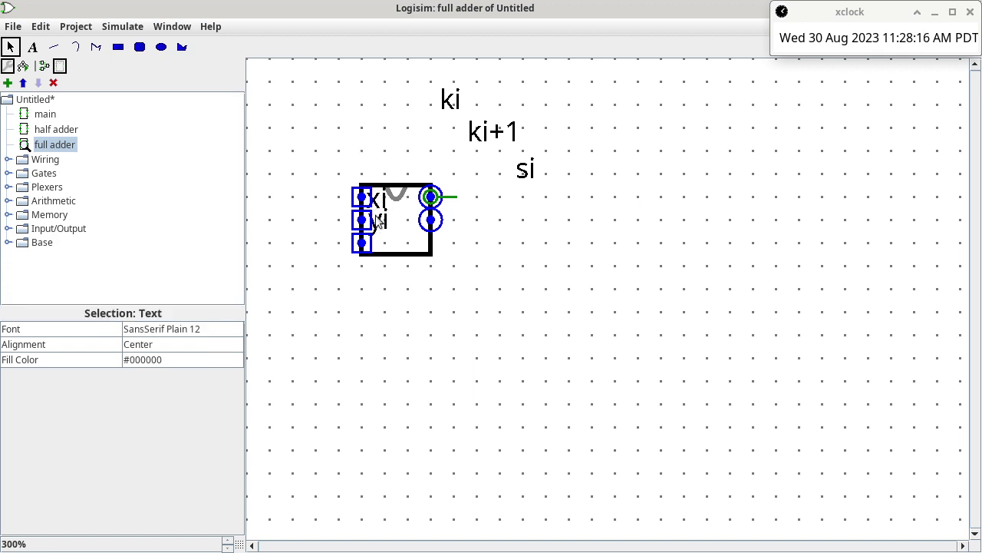
{"action": "left_click_drag", "start_coordinate": [441, 108], "coordinate": [371, 254]}
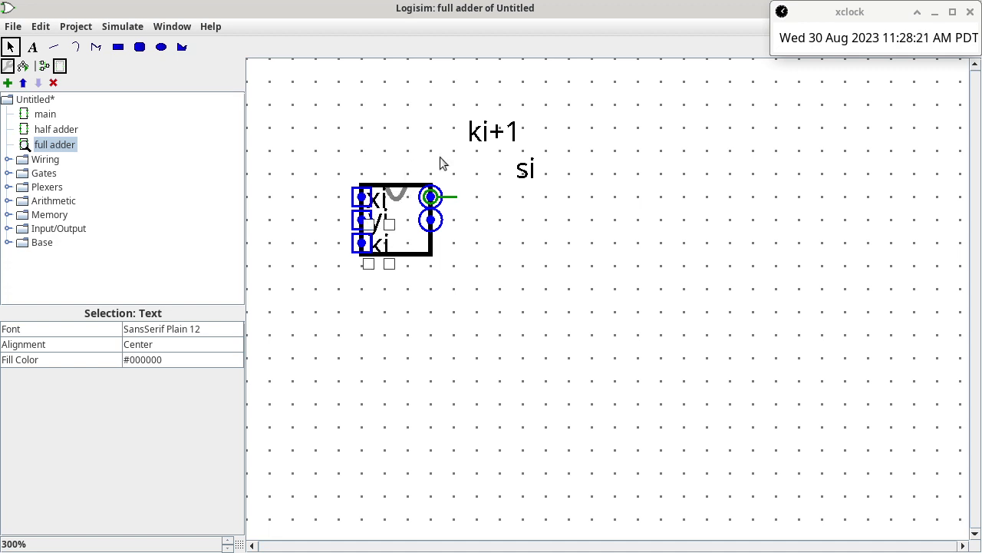
Check which output port the lower one is, then place ki+1 outside below it and si outside above the upper output port.
{"action": "left_click", "coordinate": [475, 135]}
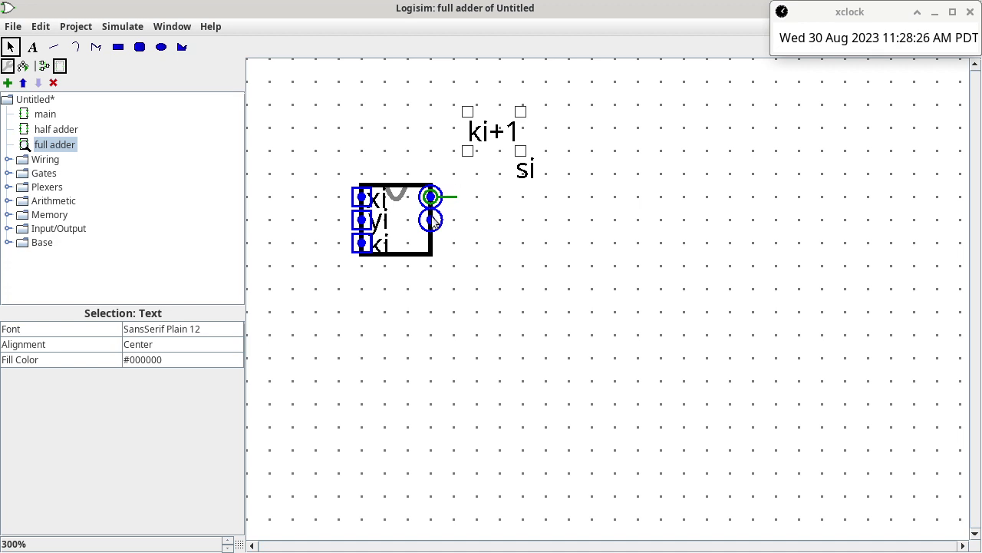
{"action": "left_click", "coordinate": [432, 221]}
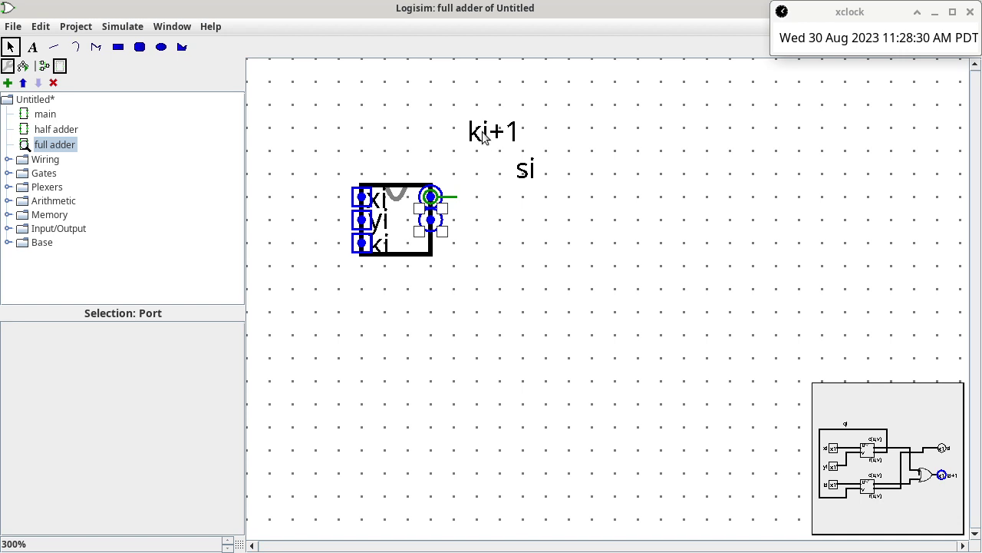
{"action": "left_click_drag", "start_coordinate": [482, 134], "coordinate": [455, 244]}
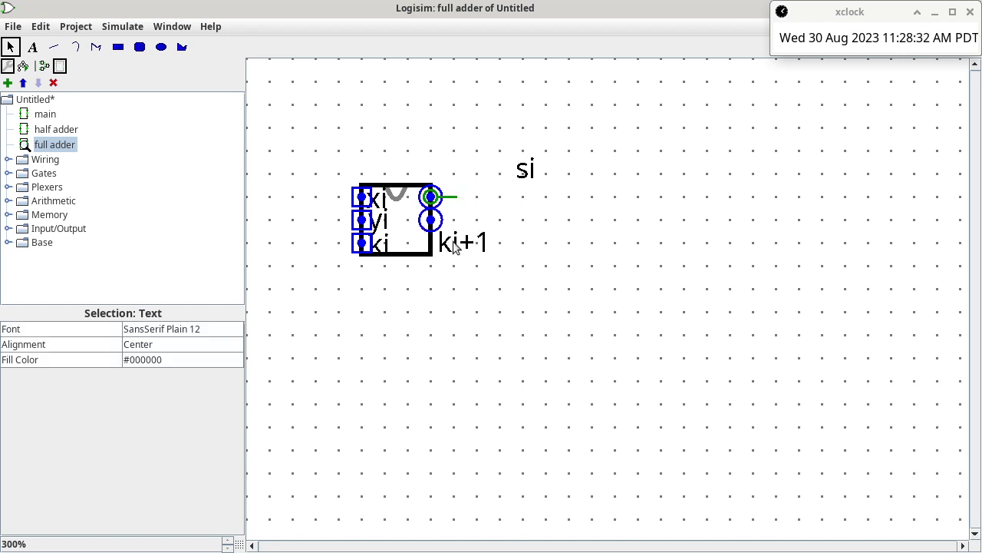
{"action": "left_click", "coordinate": [524, 169]}
{"action": "left_click_drag", "start_coordinate": [524, 169], "coordinate": [442, 178]}
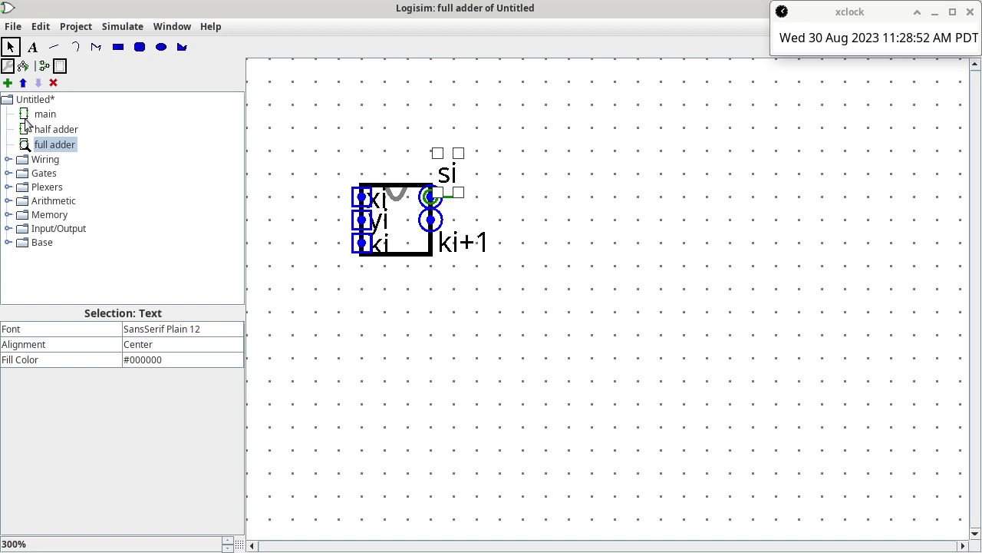
Open the main circuit and add an input pin labelled x with 3 data bits.
{"action": "double_click", "coordinate": [51, 118]}
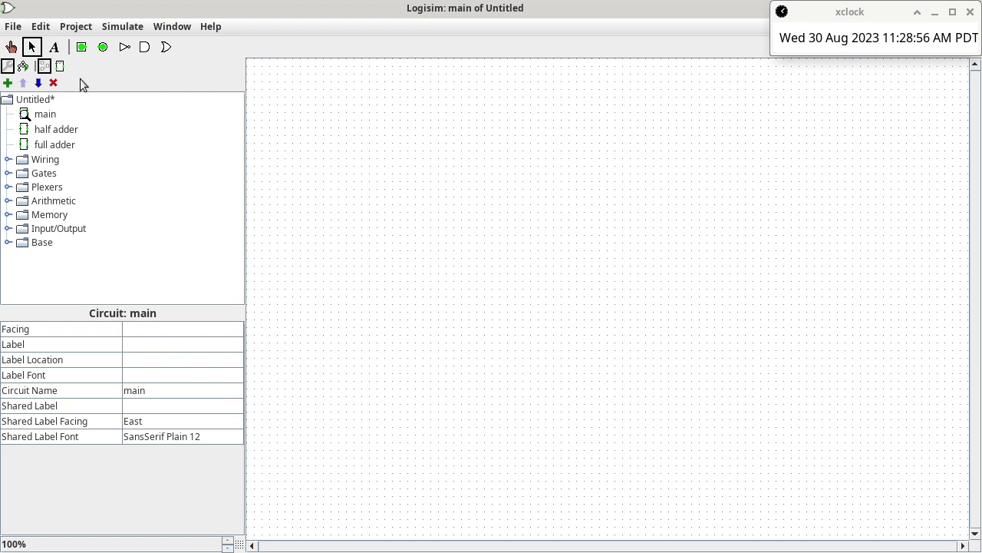
{"action": "left_click", "coordinate": [82, 50]}
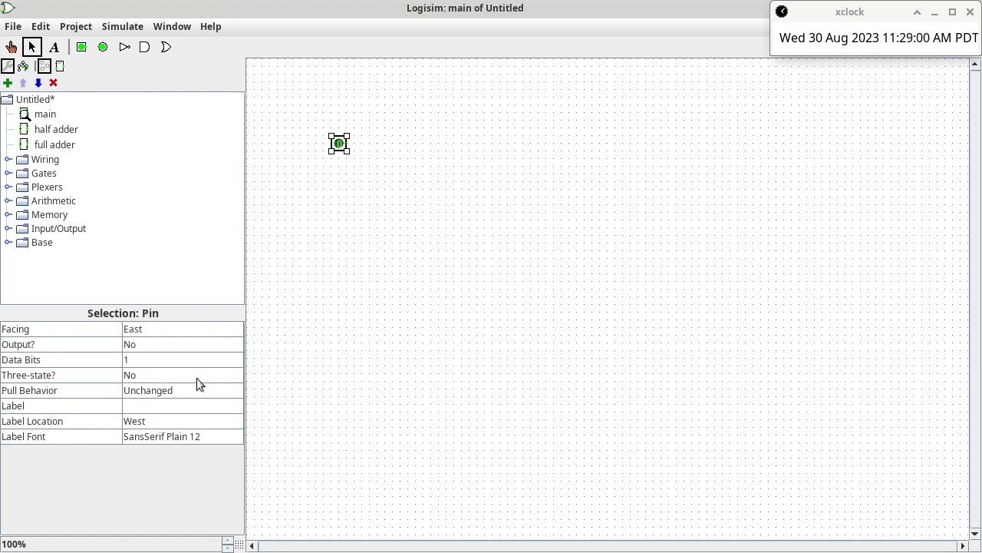
{"action": "left_click", "coordinate": [193, 401]}
{"action": "type", "text": "x"}
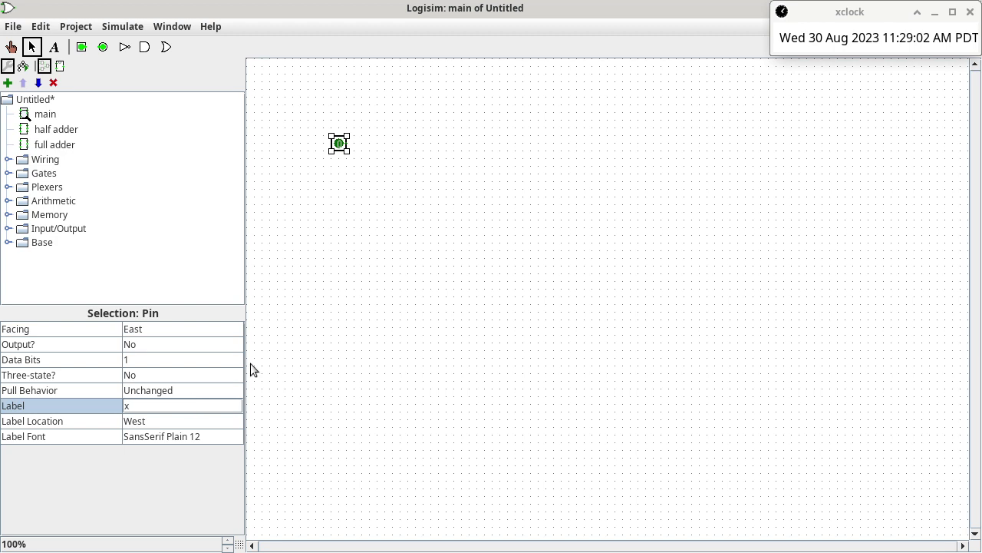
{"action": "key", "text": "Return"}
{"action": "left_click", "coordinate": [216, 361]}
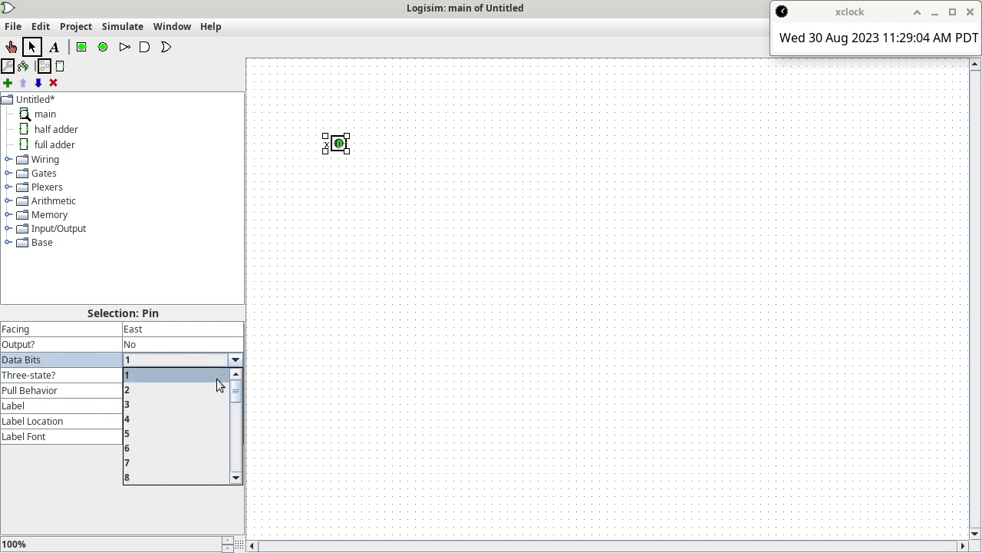
{"action": "left_click", "coordinate": [213, 404]}
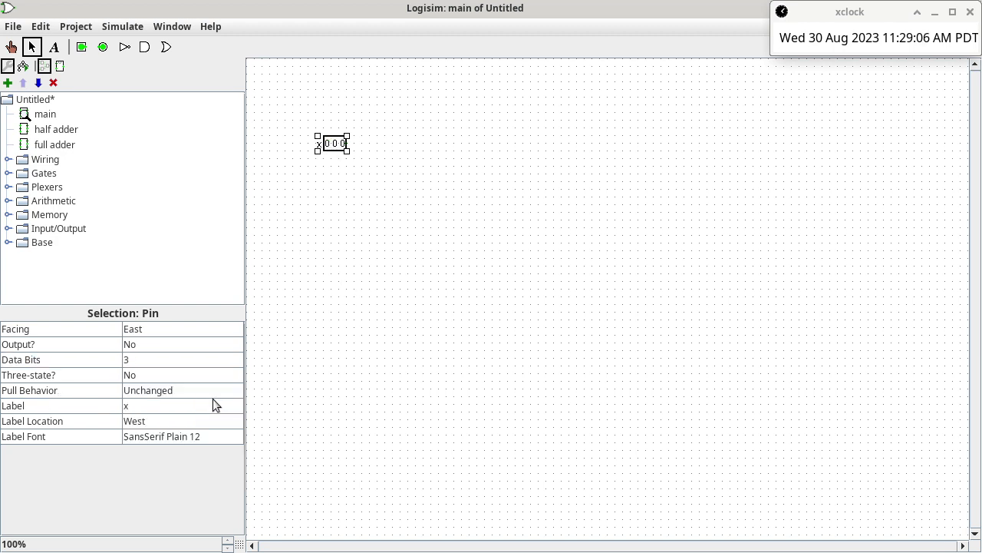
Add a 3-bit input pin labelled y below x by duplicating the x pin.
{"action": "key", "text": "ctrl+4"}
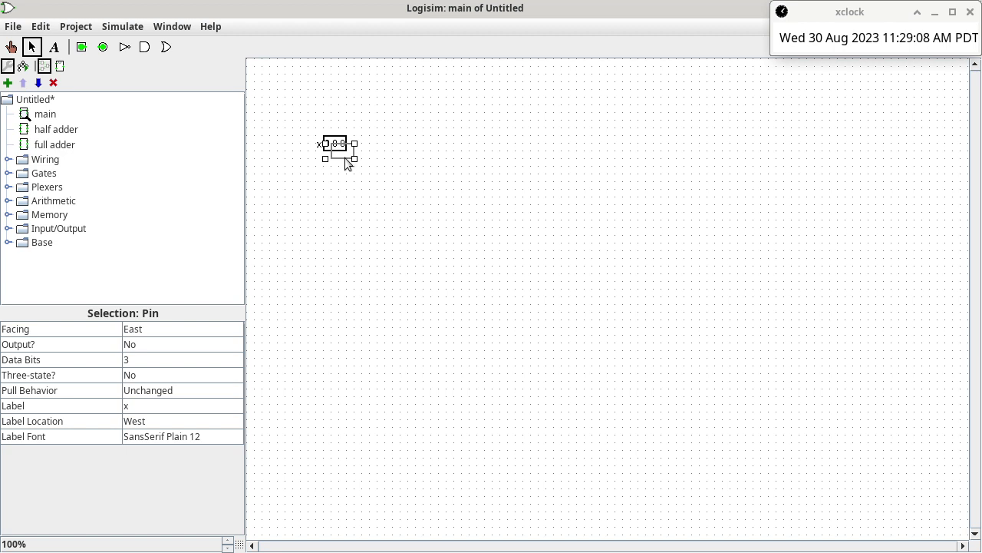
{"action": "left_click", "coordinate": [334, 181]}
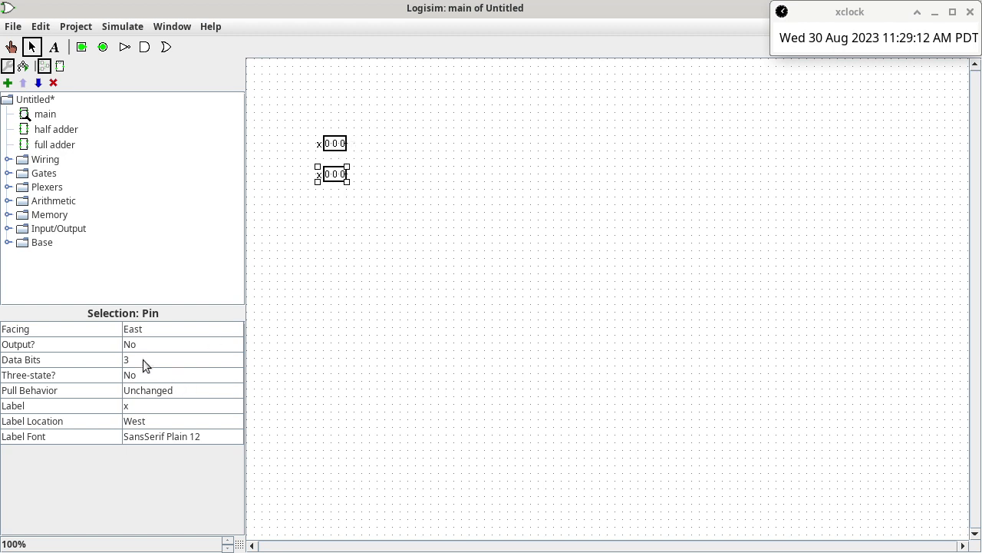
{"action": "left_click", "coordinate": [151, 405]}
{"action": "key", "text": "BackSpace"}
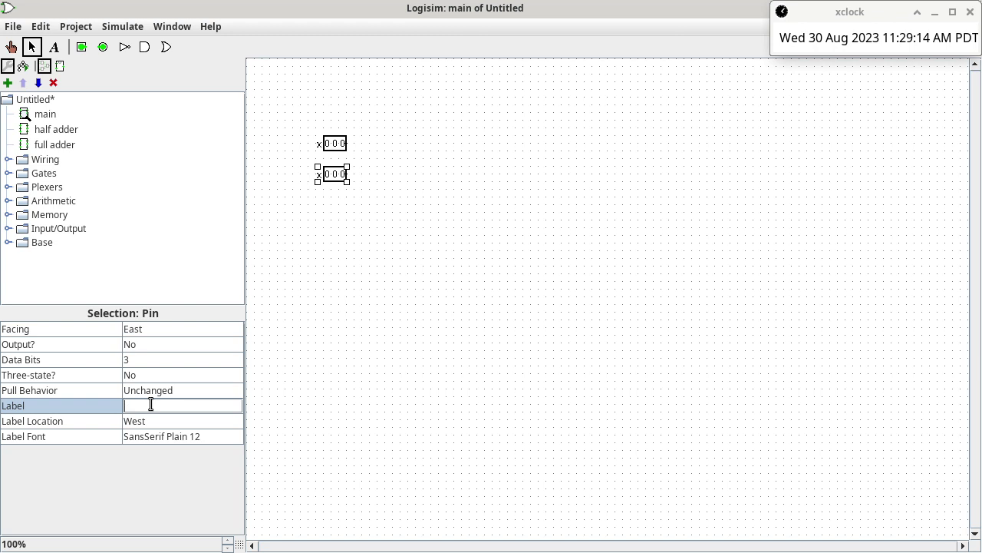
{"action": "type", "text": "y"}
{"action": "key", "text": "Return"}
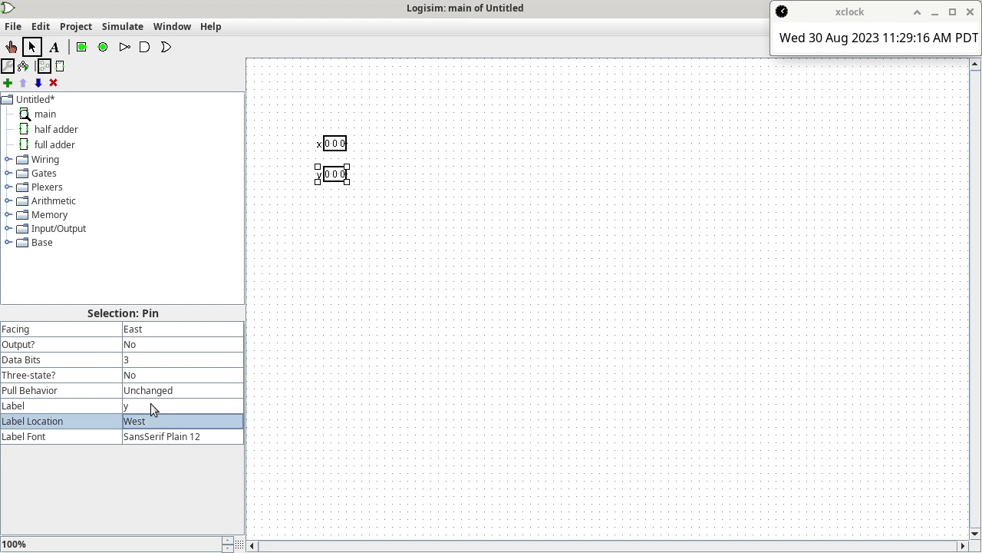
{"action": "left_click", "coordinate": [330, 279]}
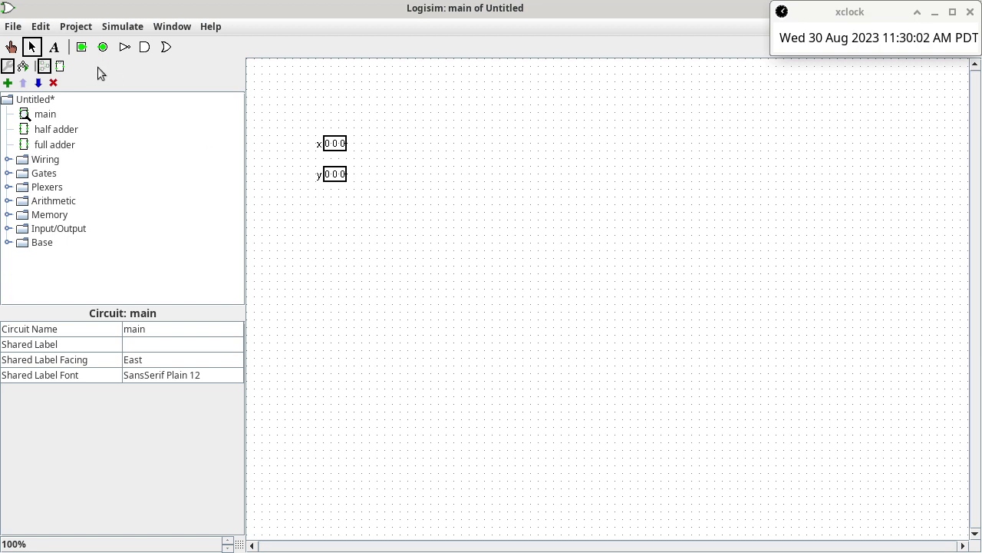
Add a 1-bit input pin labelled k0 below the y pin.
{"action": "left_click", "coordinate": [81, 48]}
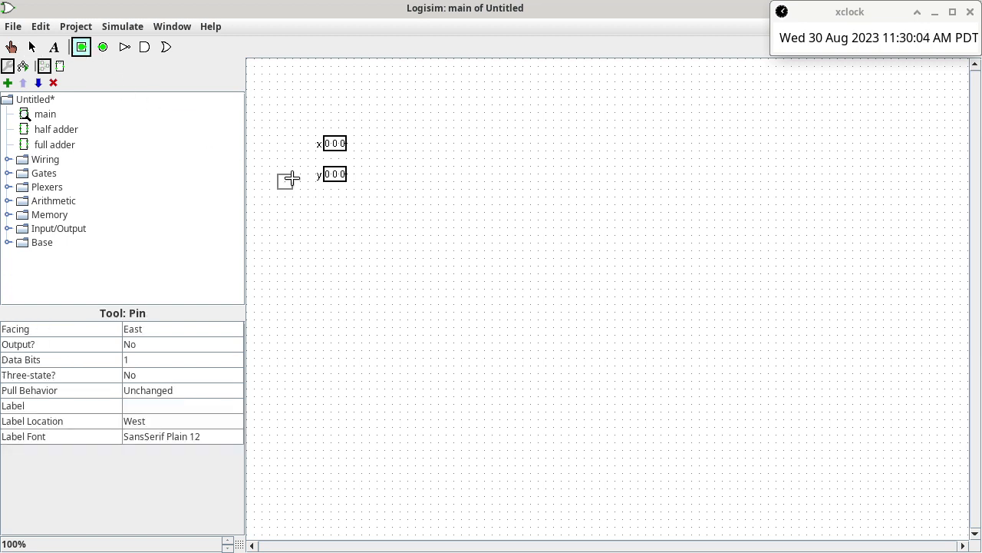
{"action": "left_click", "coordinate": [346, 205]}
{"action": "left_click", "coordinate": [147, 404]}
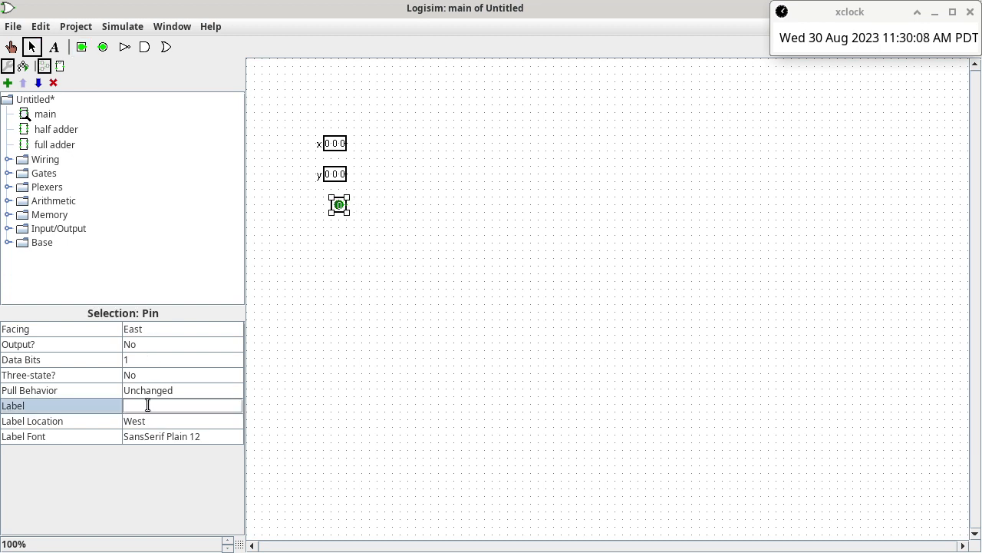
{"action": "type", "text": "k0"}
{"action": "key", "text": "Return"}
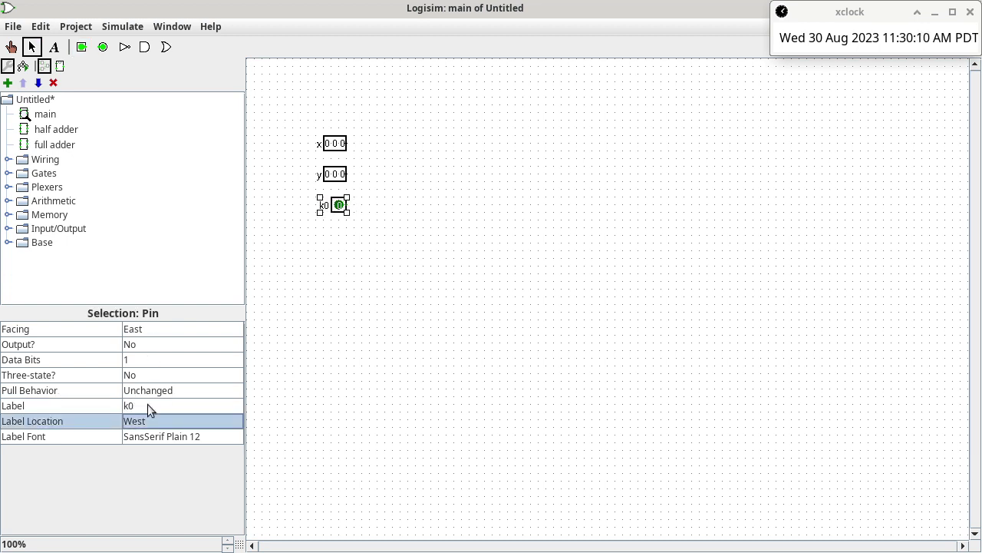
Add an output pin labelled s with 3 data bits, far across from the x input.
{"action": "left_click", "coordinate": [103, 47]}
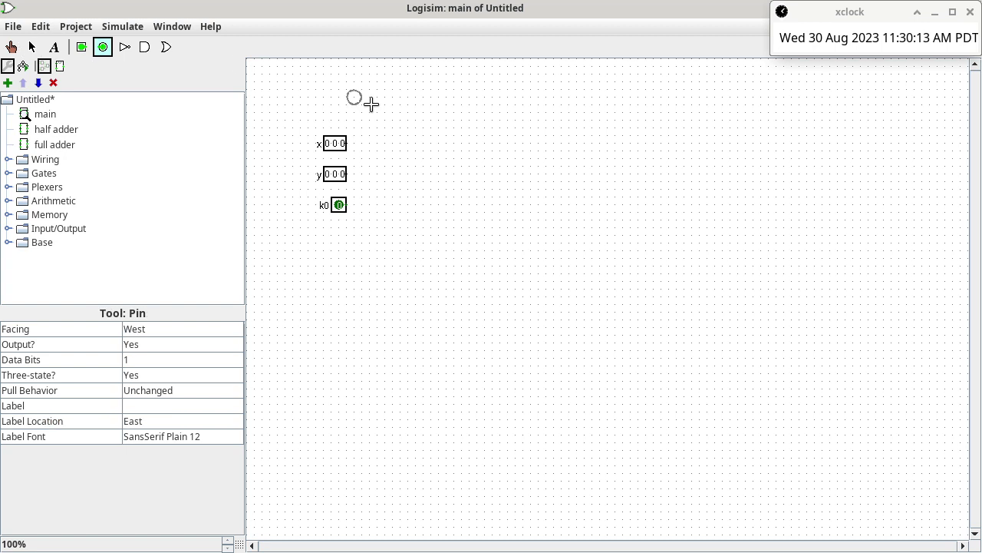
{"action": "left_click", "coordinate": [643, 147]}
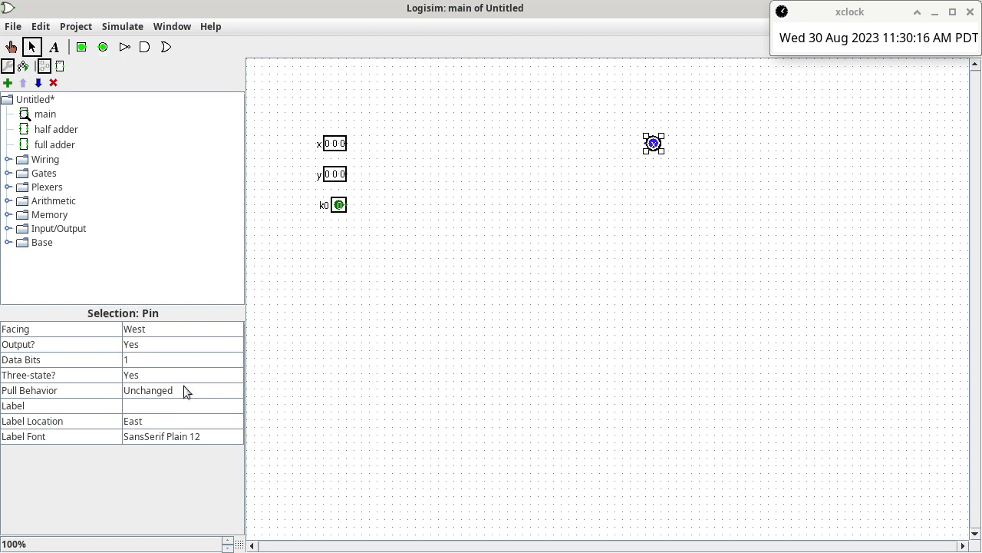
{"action": "left_click", "coordinate": [167, 406]}
{"action": "type", "text": "s"}
{"action": "key", "text": "Return"}
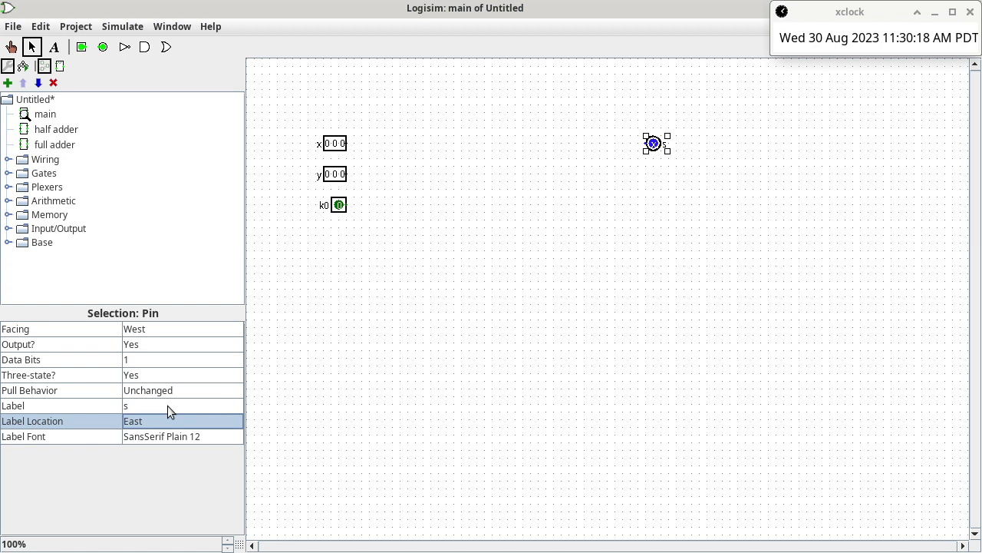
{"action": "left_click", "coordinate": [215, 356]}
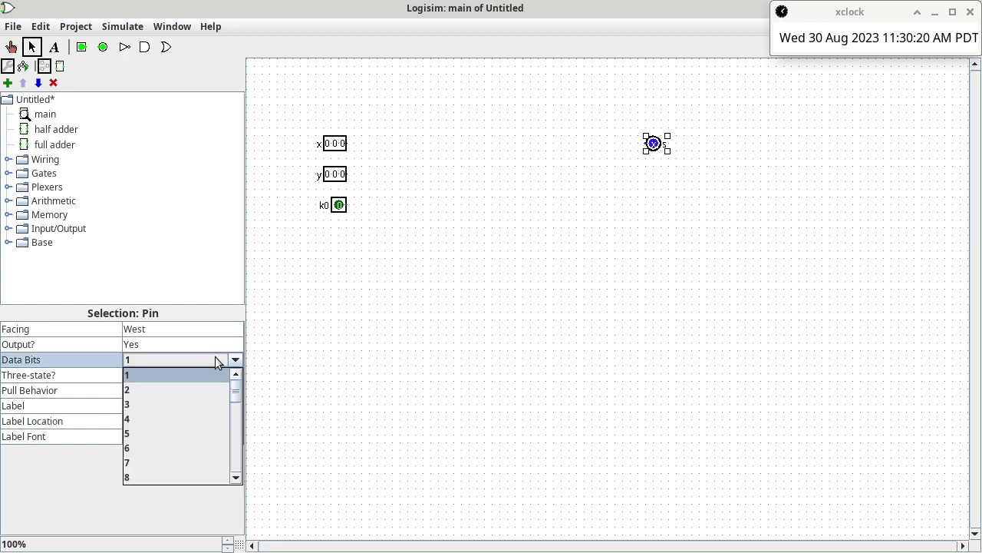
{"action": "left_click", "coordinate": [193, 405]}
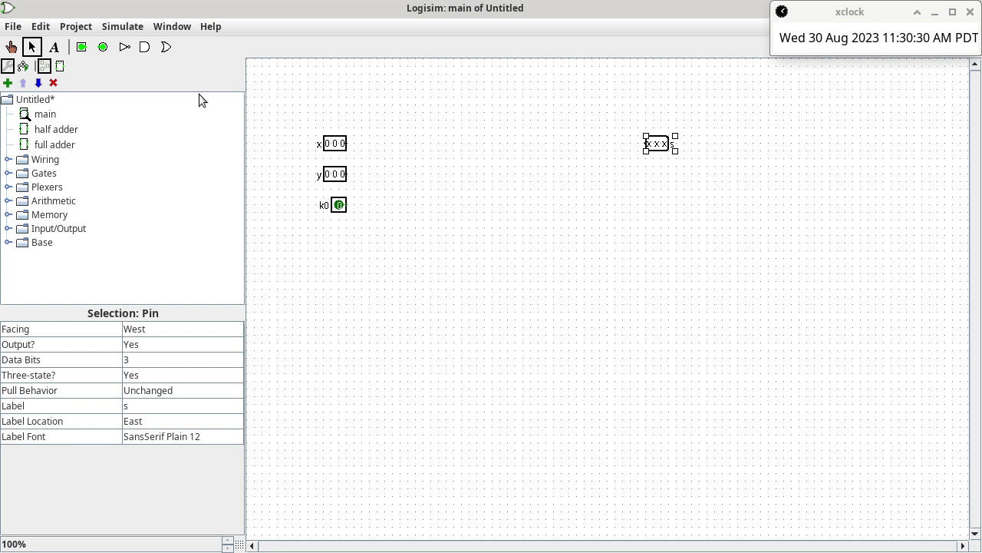
Add a 1-bit output pin labelled kout below the s output pin.
{"action": "left_click", "coordinate": [103, 48]}
{"action": "left_click", "coordinate": [649, 174]}
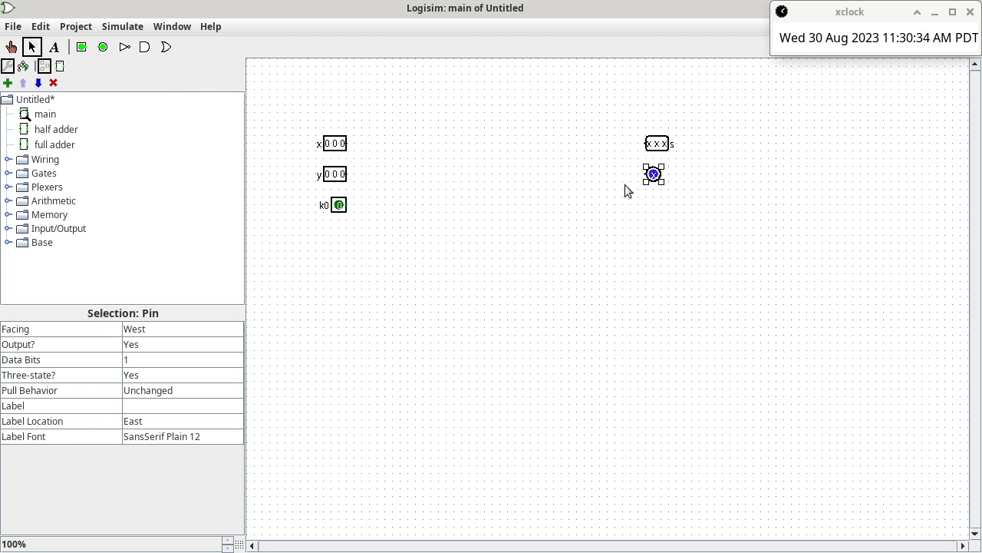
{"action": "left_click", "coordinate": [214, 404]}
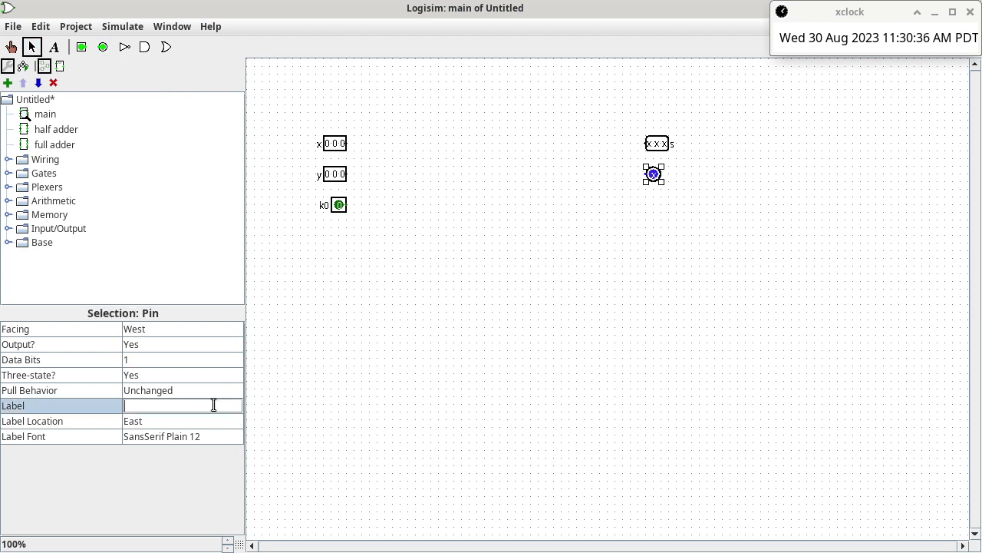
{"action": "type", "text": "kout"}
{"action": "key", "text": "BackSpace"}
{"action": "key", "text": "BackSpace"}
{"action": "key", "text": "BackSpace"}
{"action": "type", "text": "3"}
{"action": "key", "text": "BackSpace"}
{"action": "type", "text": "out"}
{"action": "key", "text": "Return"}
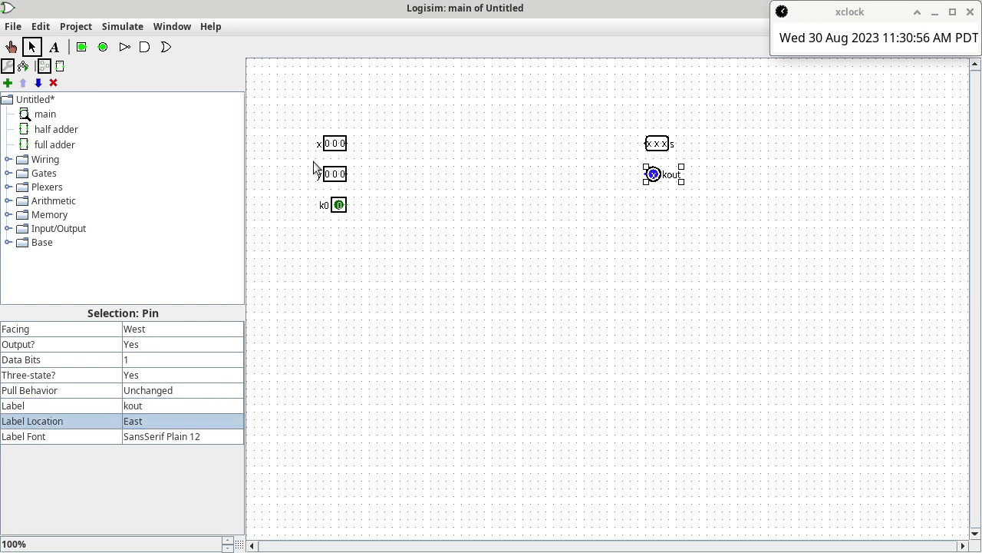
Relabel the k0 input pin as kin and expand the Wiring library.
{"action": "left_click", "coordinate": [336, 206]}
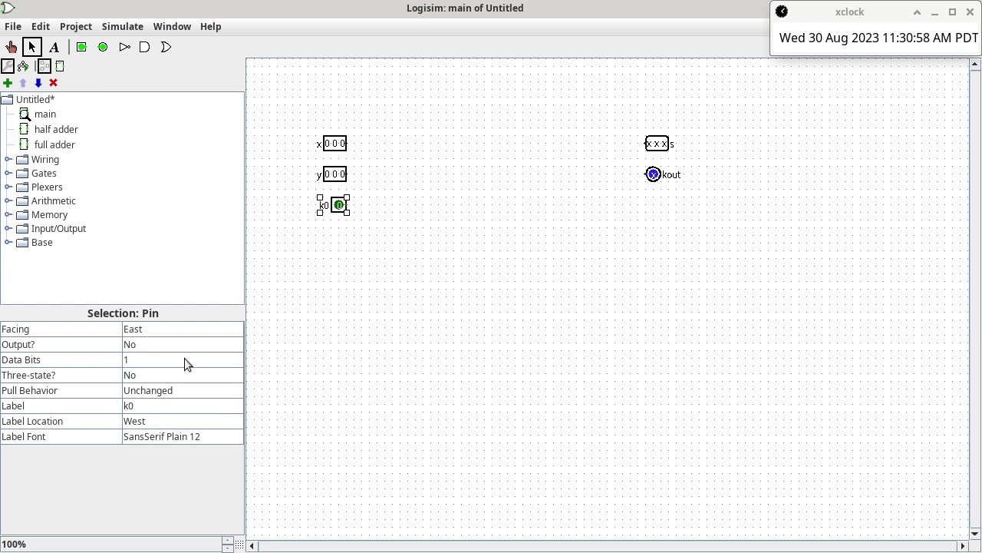
{"action": "left_click", "coordinate": [163, 407]}
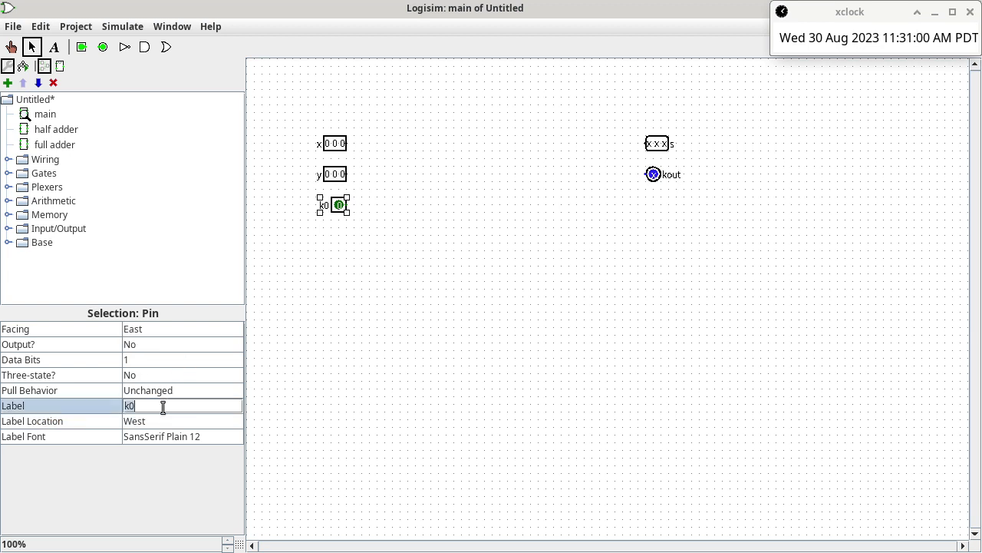
{"action": "key", "text": "BackSpace"}
{"action": "type", "text": "in"}
{"action": "key", "text": "Return"}
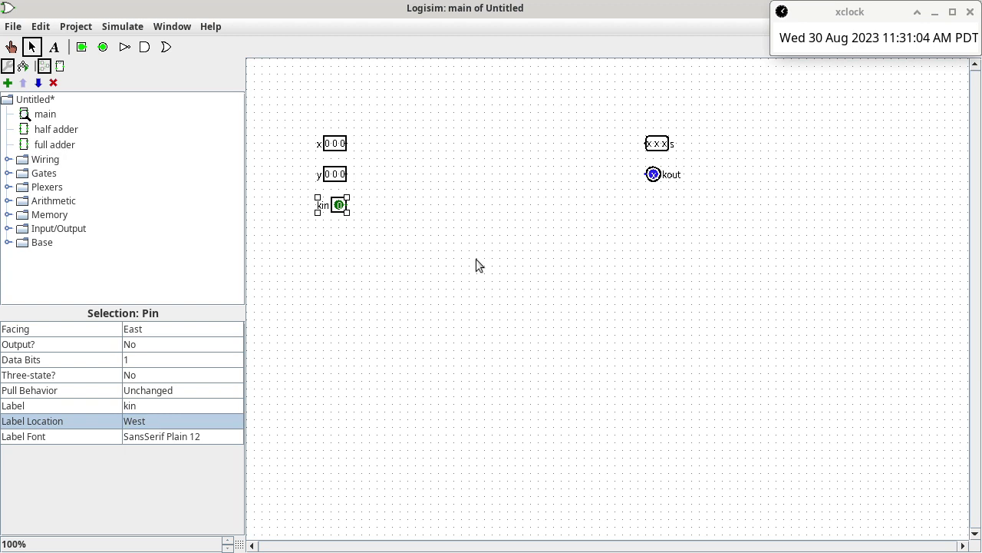
{"action": "left_click", "coordinate": [605, 208]}
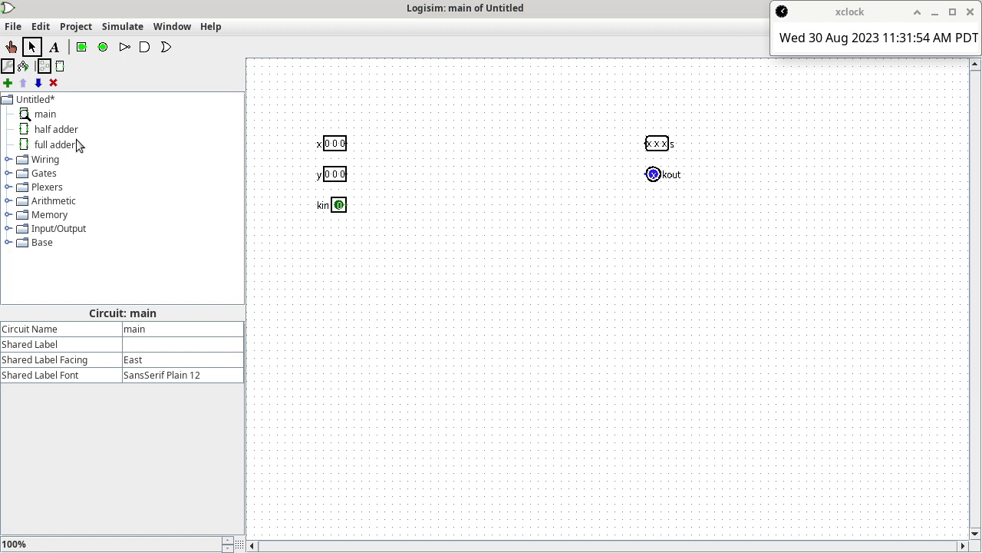
{"action": "left_click", "coordinate": [8, 160]}
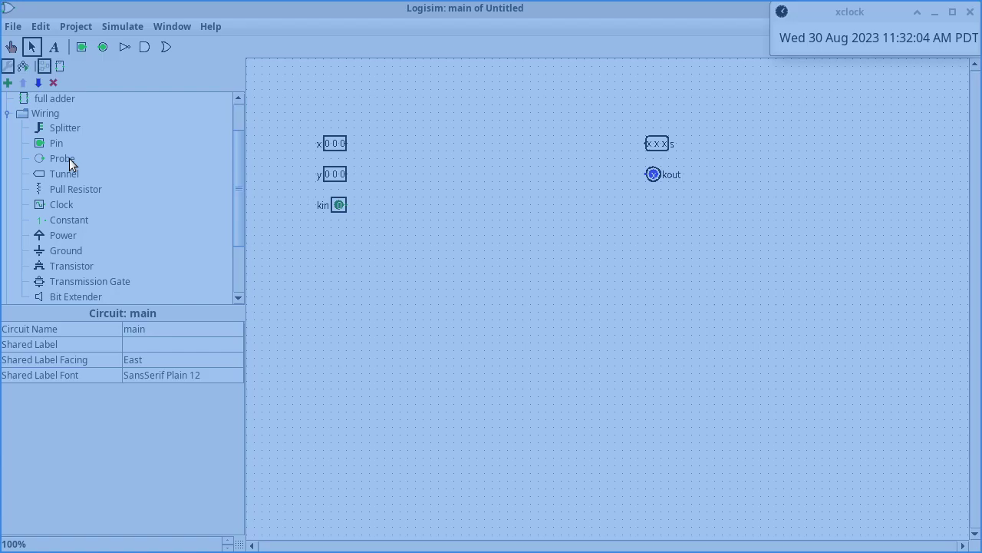
Switch to the Canvas course in Firefox, open the 20230830 roll taking quiz and publish it.
{"action": "key", "text": "alt+Tab"}
{"action": "left_click", "coordinate": [126, 59]}
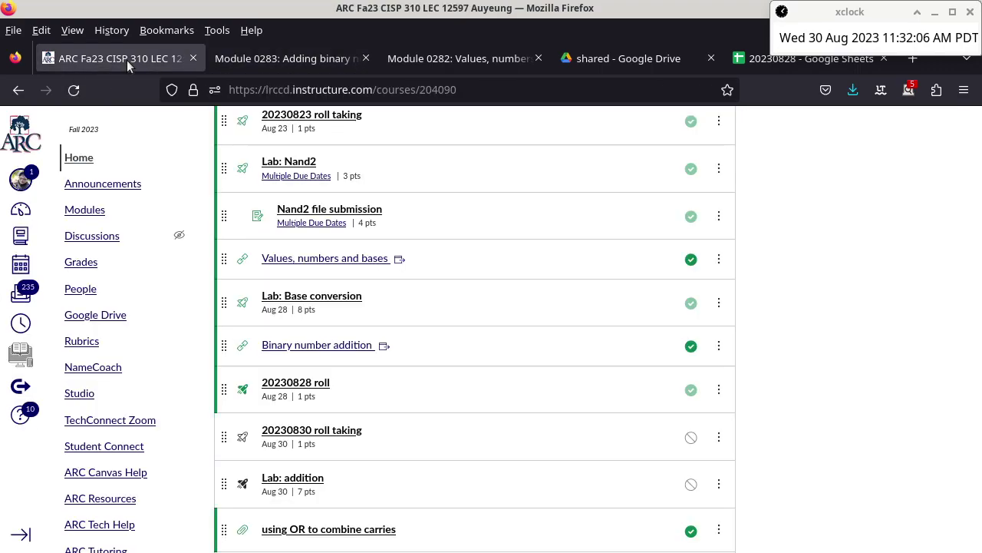
{"action": "left_click", "coordinate": [352, 435]}
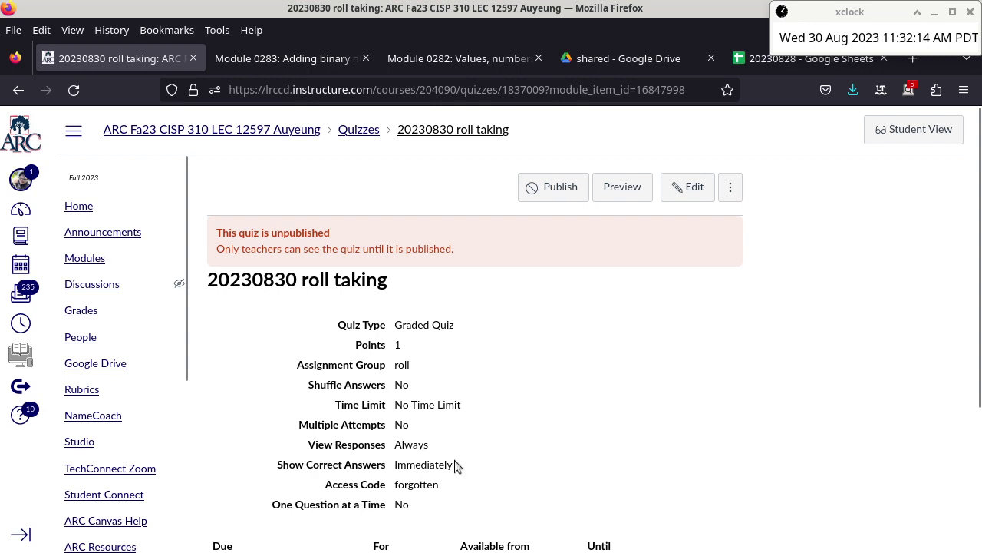
{"action": "double_click", "coordinate": [420, 485]}
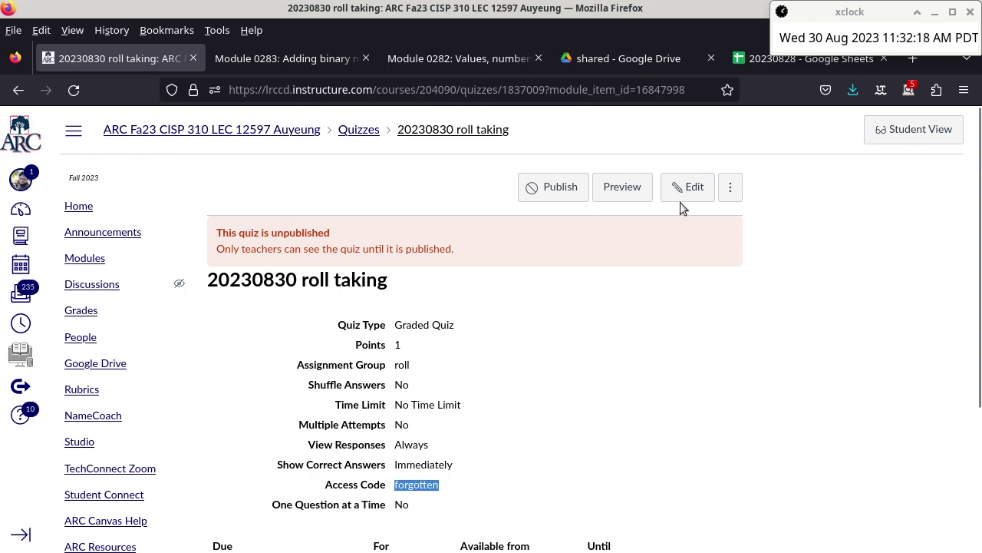
{"action": "left_click", "coordinate": [571, 193]}
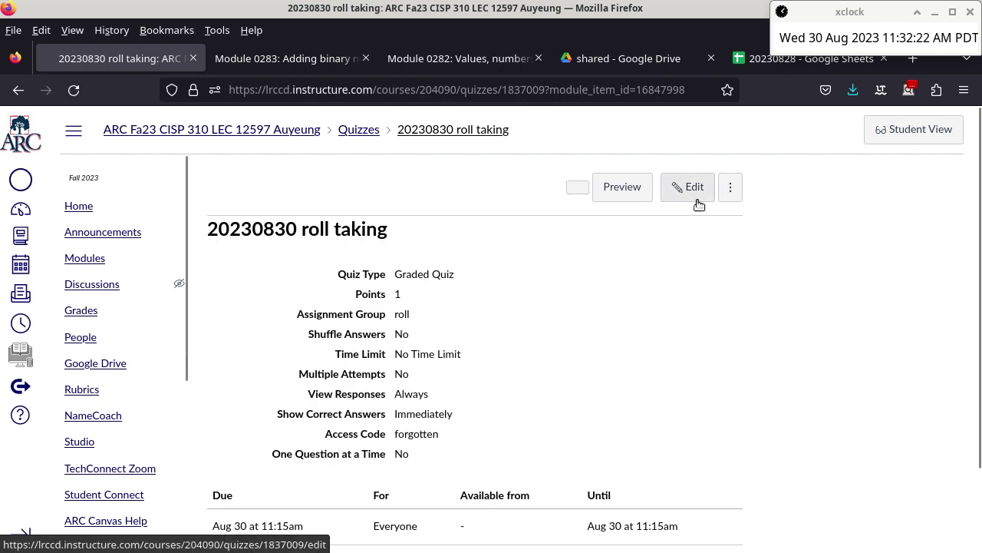
Set the quiz's due and until times to Aug 30, 2023, 11:45 AM and save the quiz.
{"action": "left_click", "coordinate": [695, 193]}
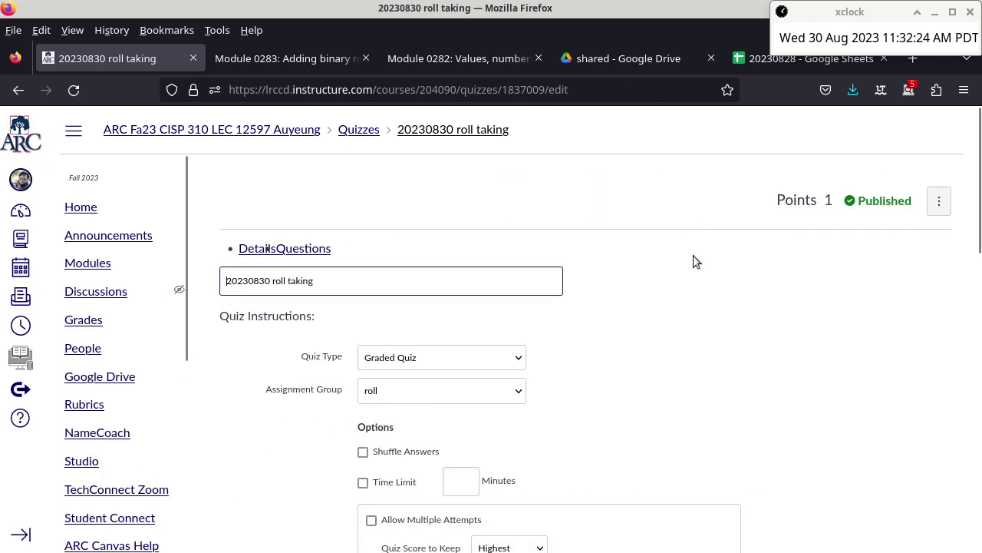
{"action": "scroll", "coordinate": [693, 262], "scroll_direction": "down", "scroll_amount": 15}
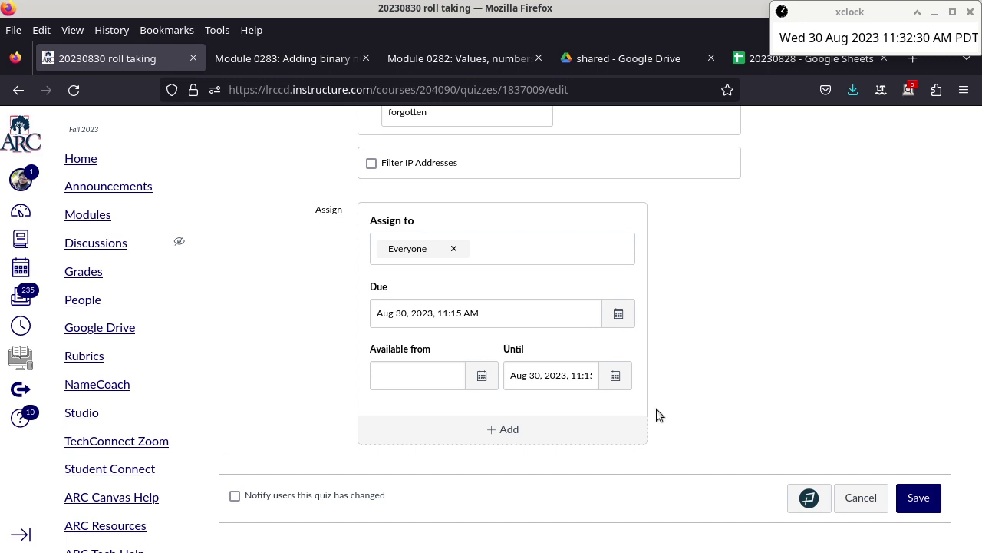
{"action": "triple_click", "coordinate": [543, 313]}
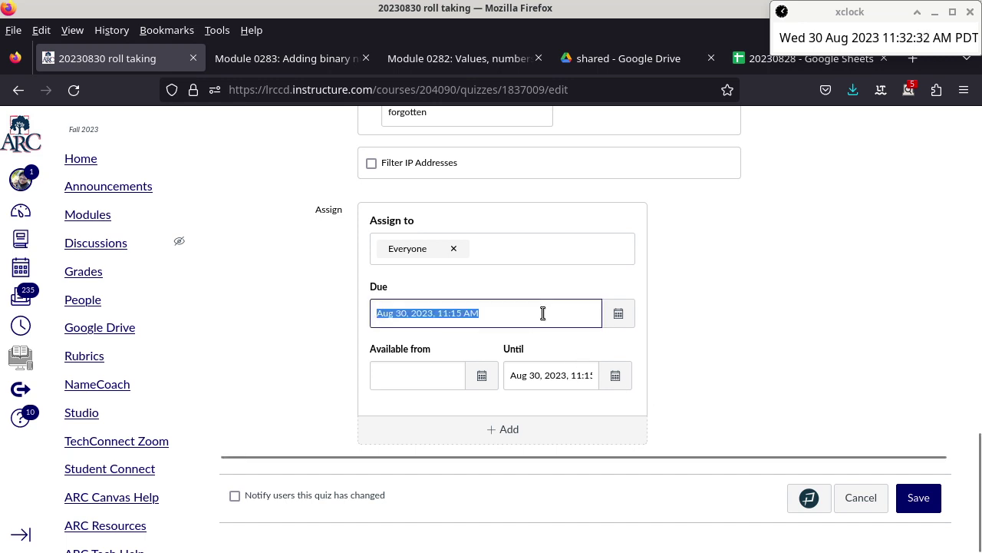
{"action": "type", "text": "11:45"}
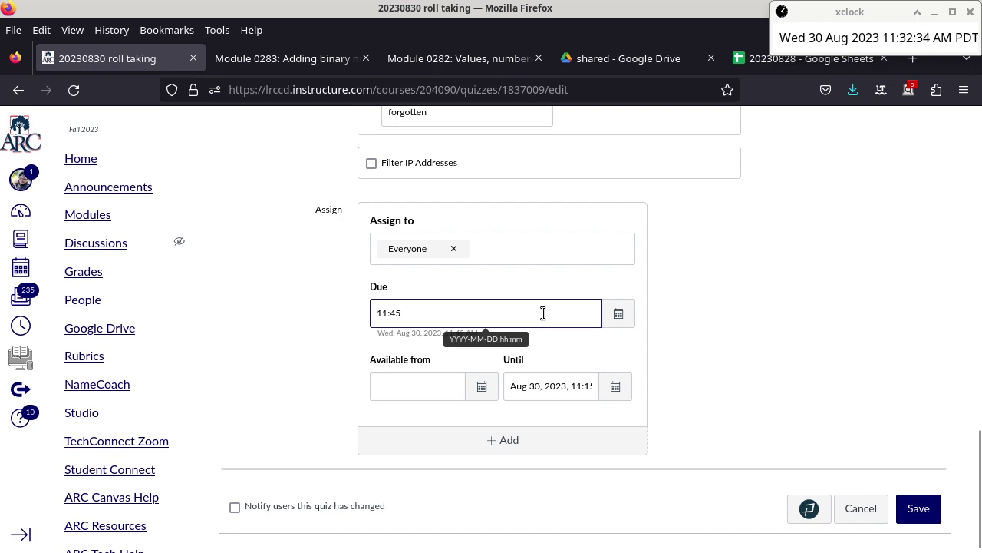
{"action": "key", "text": "Tab"}
{"action": "key", "text": "Tab"}
{"action": "type", "text": "11:4"}
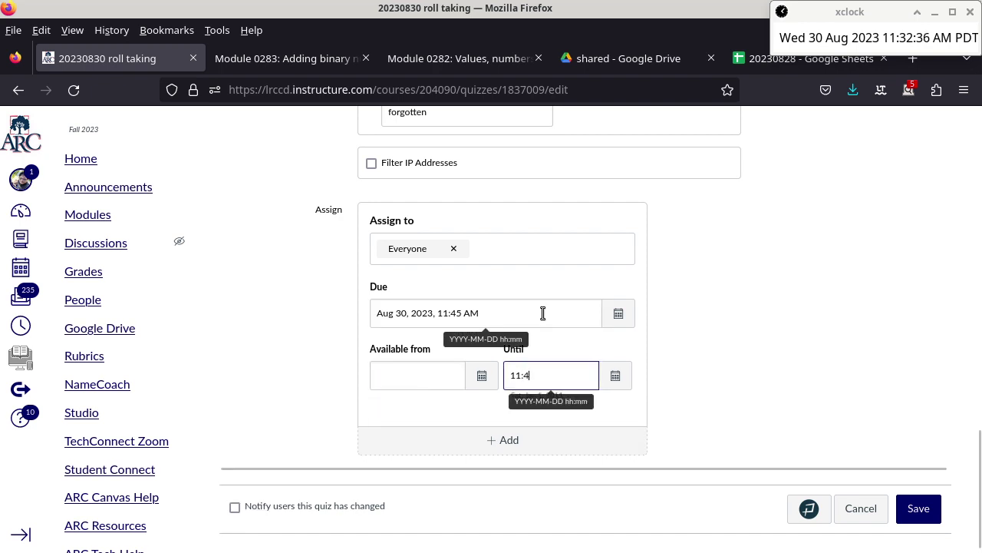
{"action": "type", "text": "5"}
{"action": "left_click", "coordinate": [920, 497]}
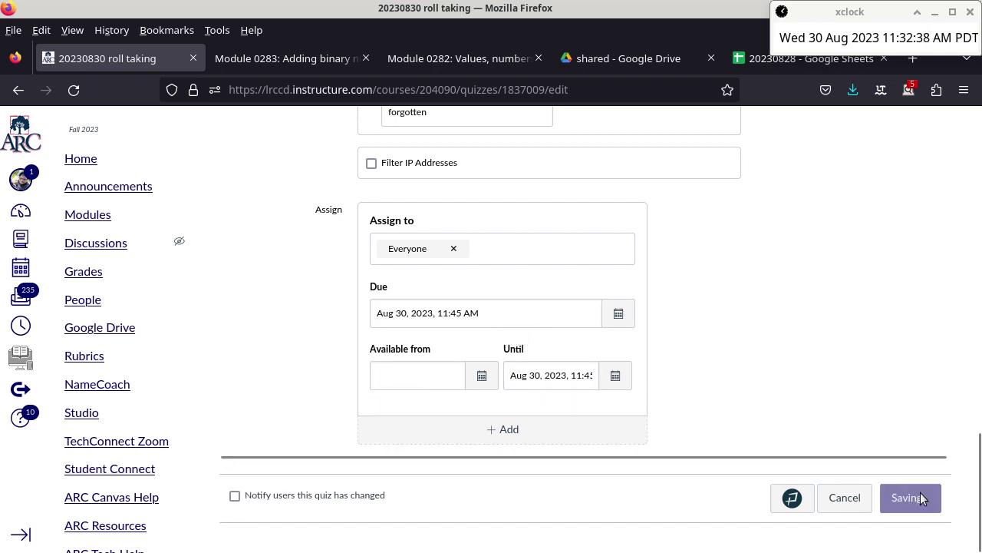
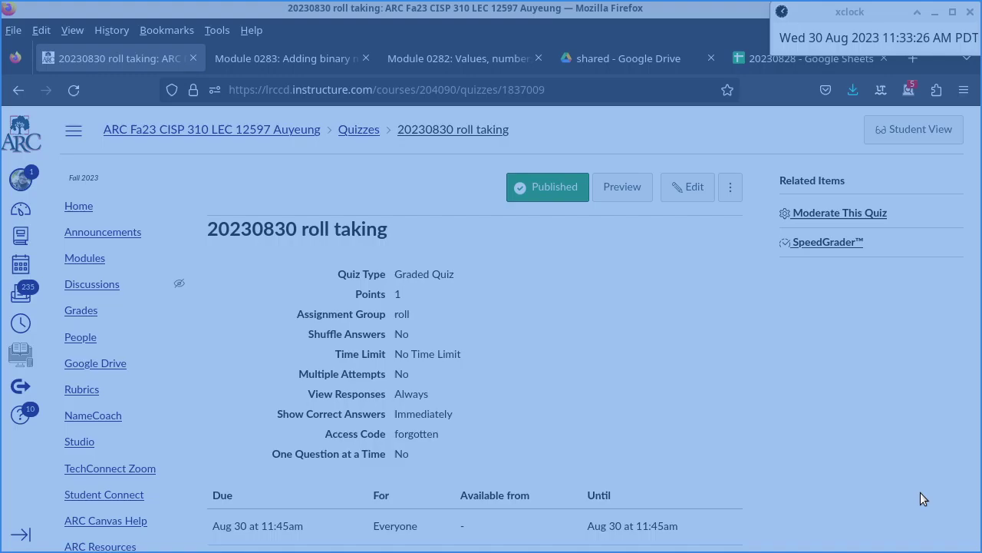
Switch back to Logisim and place a splitter below the kin pin with fan out 3 and bit width in 3.
{"action": "key", "text": "alt+Tab"}
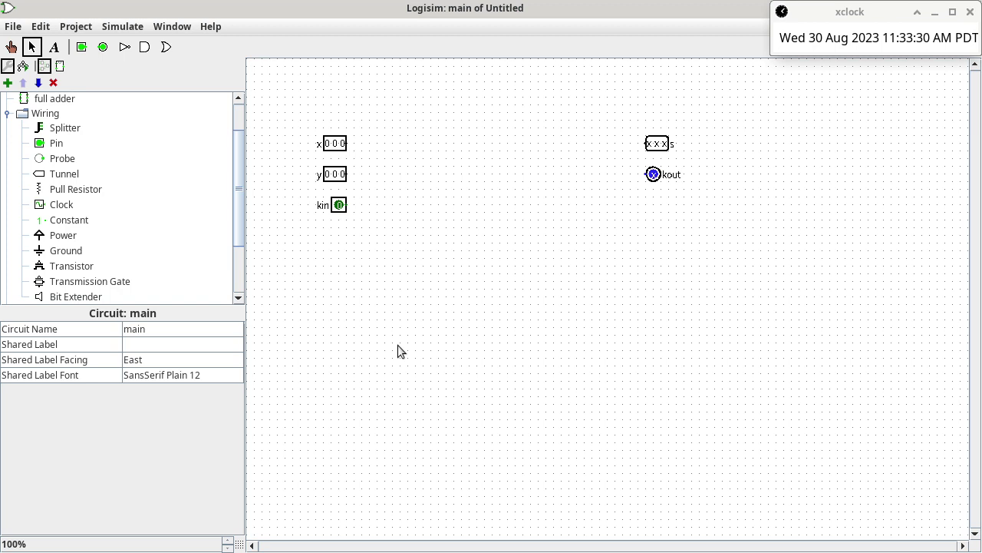
{"action": "left_click", "coordinate": [57, 129]}
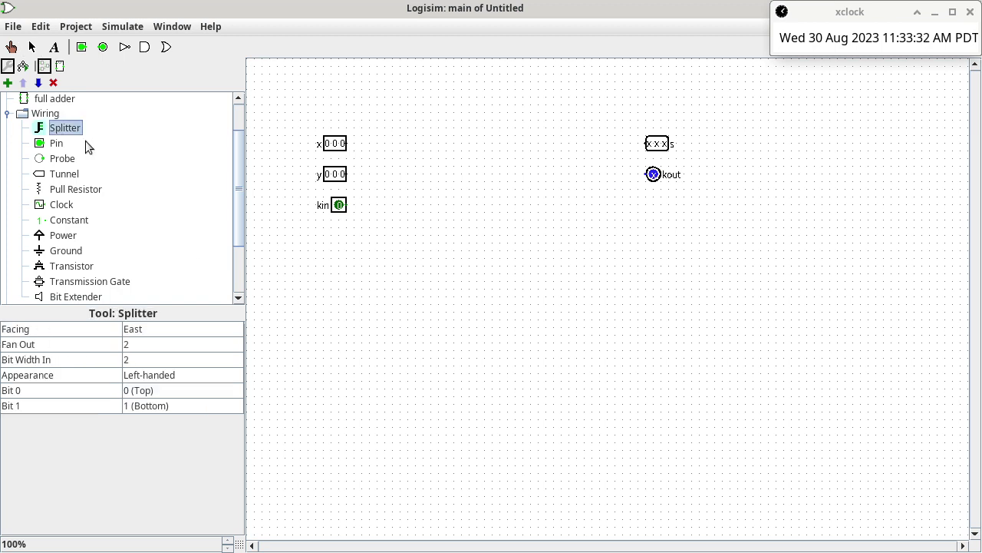
{"action": "left_click", "coordinate": [388, 282]}
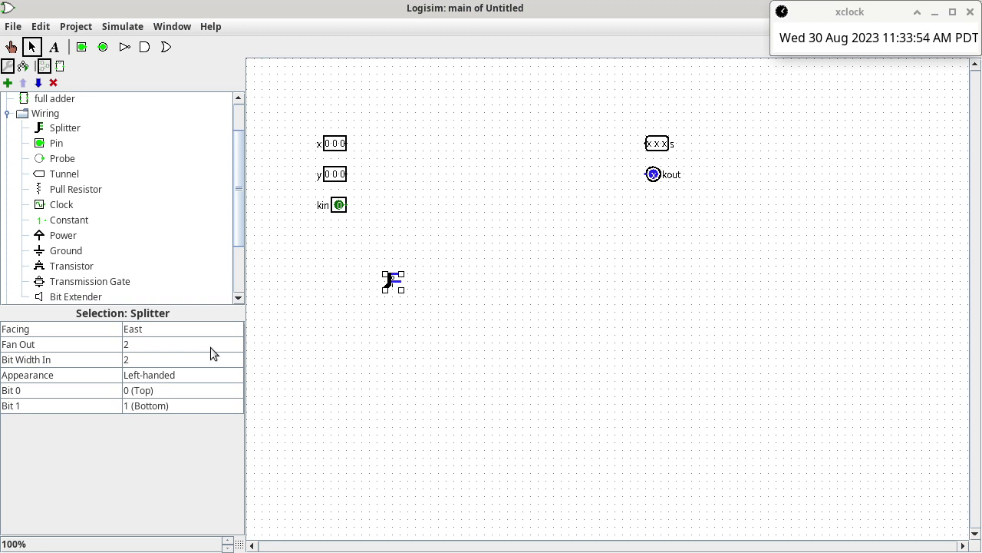
{"action": "left_click", "coordinate": [210, 347]}
{"action": "left_click", "coordinate": [202, 378]}
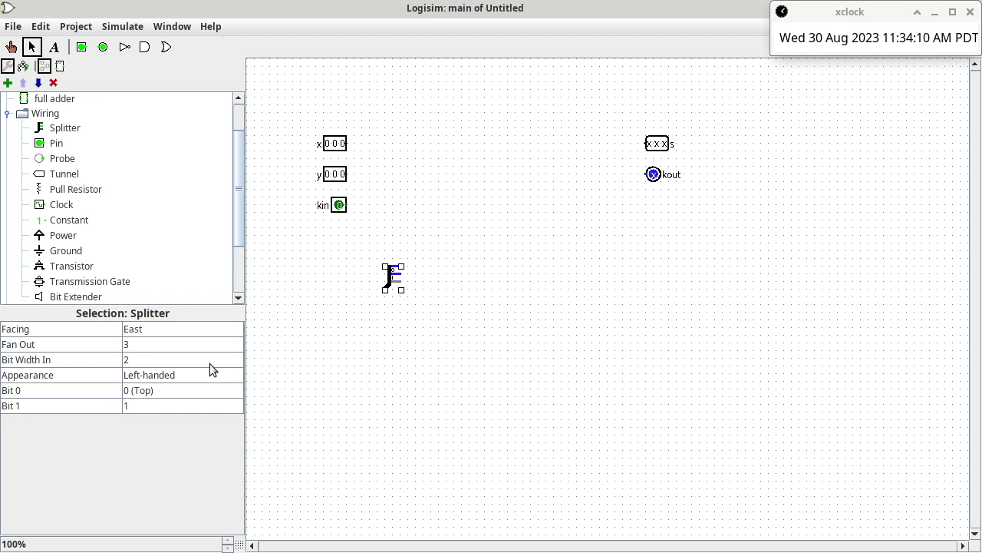
{"action": "left_click", "coordinate": [211, 361]}
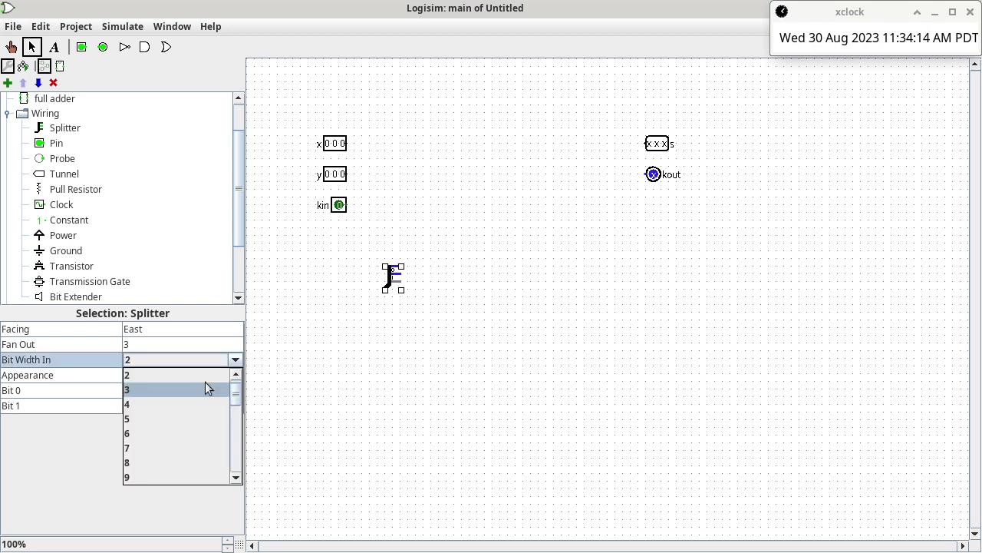
{"action": "left_click", "coordinate": [205, 389]}
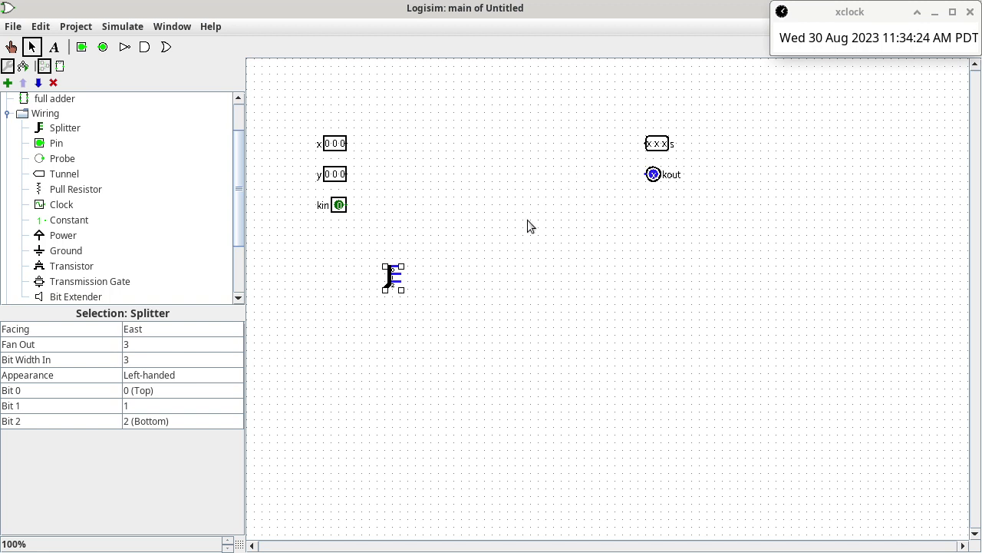
Duplicate the 3-bit splitter twice, placing the copies below the original.
{"action": "key", "text": "ctrl+d"}
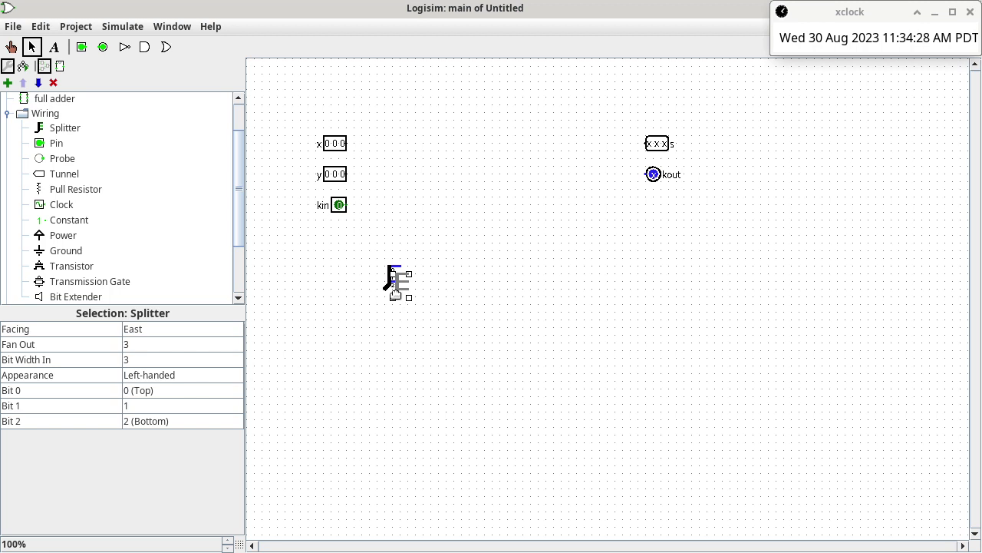
{"action": "left_click_drag", "start_coordinate": [395, 294], "coordinate": [405, 343]}
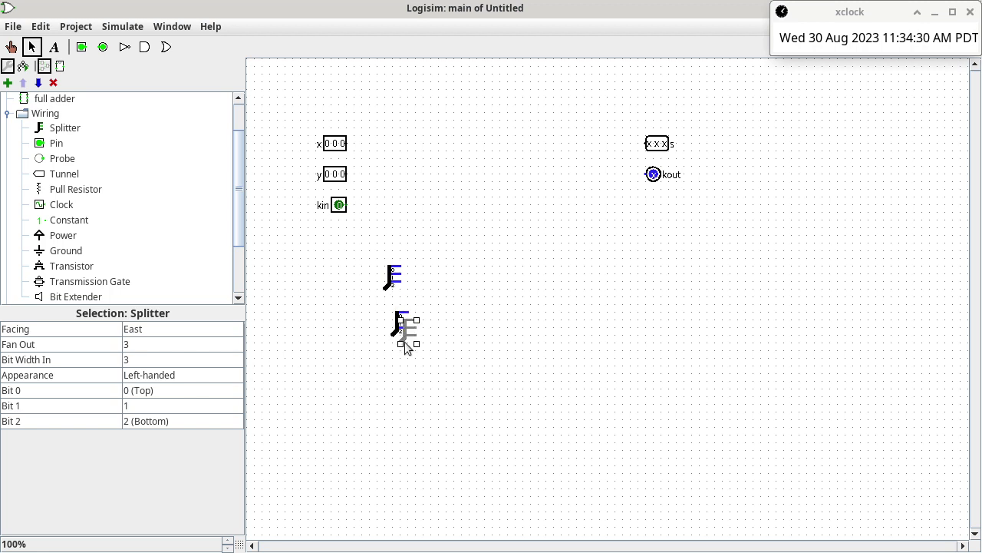
{"action": "left_click_drag", "start_coordinate": [405, 343], "coordinate": [454, 410]}
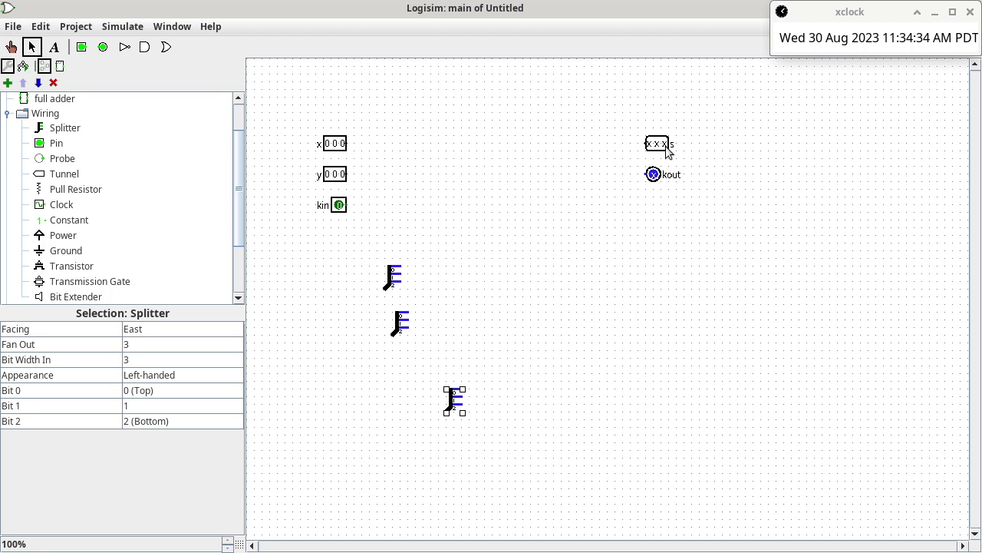
Set the lowest splitter to face West and connect its combined end to the s output pin.
{"action": "left_click", "coordinate": [223, 330]}
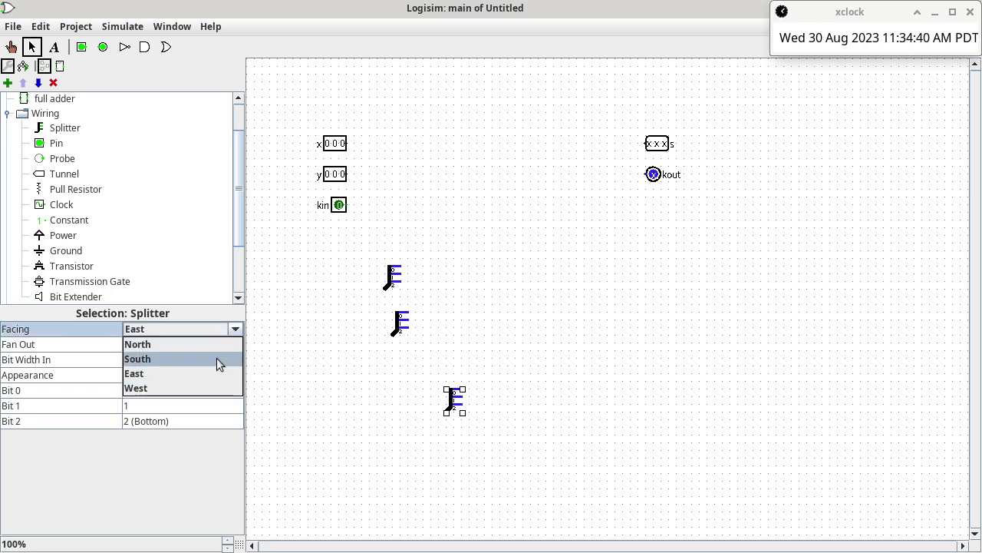
{"action": "left_click", "coordinate": [215, 387]}
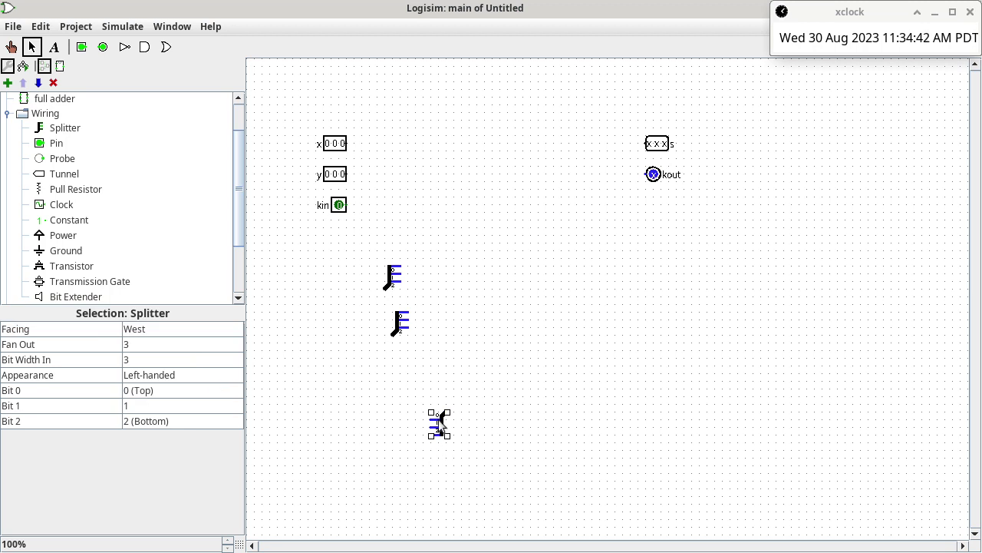
{"action": "left_click_drag", "start_coordinate": [438, 419], "coordinate": [643, 145]}
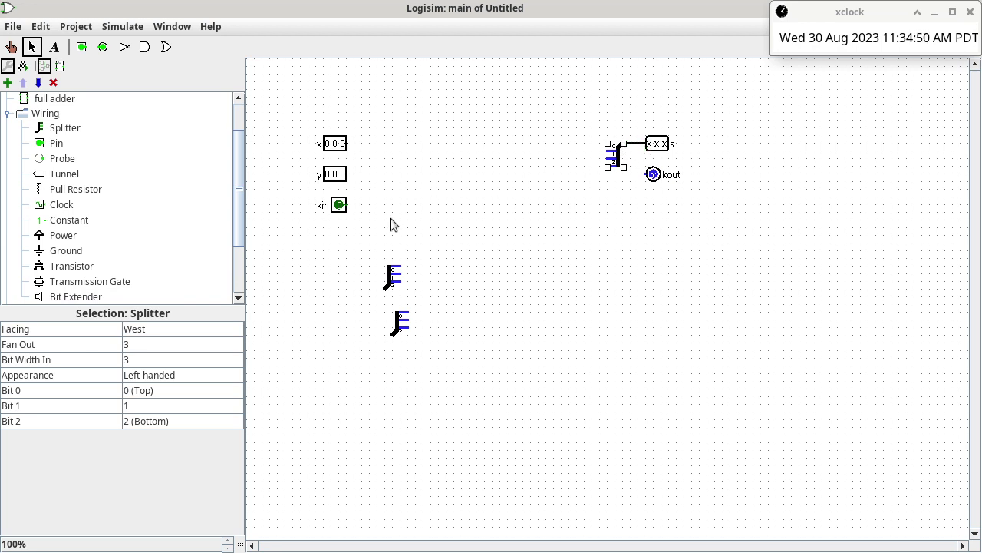
Connect the two east-facing splitters to the x and y input pins, shifting the y and kin pins down to make room.
{"action": "mouse_move", "coordinate": [389, 279]}
{"action": "left_mouse_down"}
{"action": "mouse_move", "coordinate": [371, 134]}
{"action": "mouse_move", "coordinate": [359, 151]}
{"action": "mouse_move", "coordinate": [370, 145]}
{"action": "left_mouse_up"}
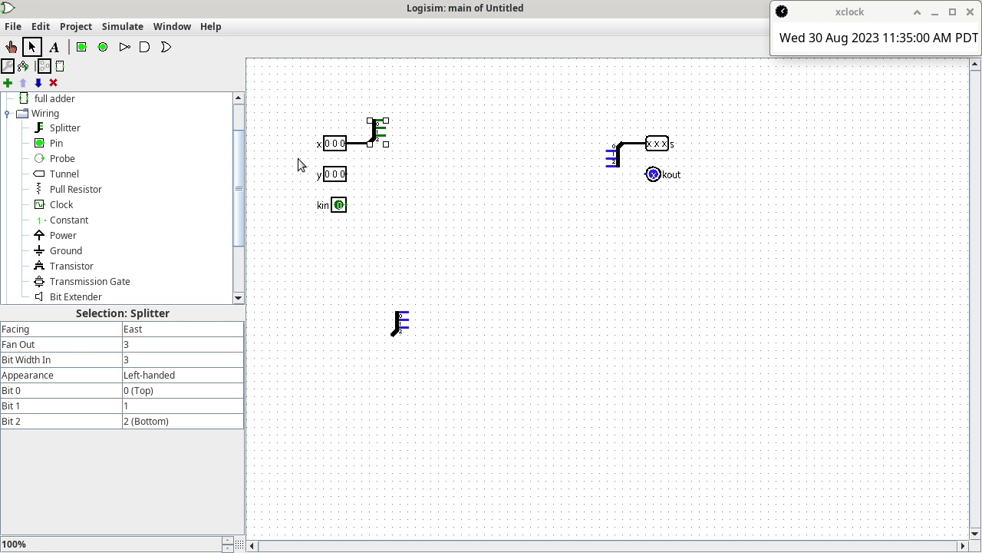
{"action": "left_click_drag", "start_coordinate": [301, 165], "coordinate": [370, 239]}
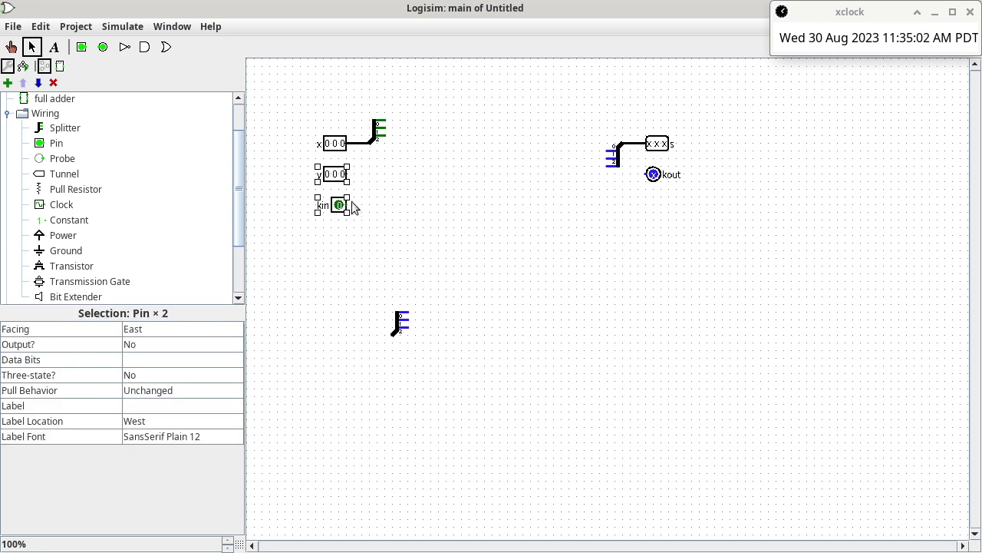
{"action": "left_click_drag", "start_coordinate": [338, 173], "coordinate": [330, 199]}
{"action": "left_click", "coordinate": [376, 274]}
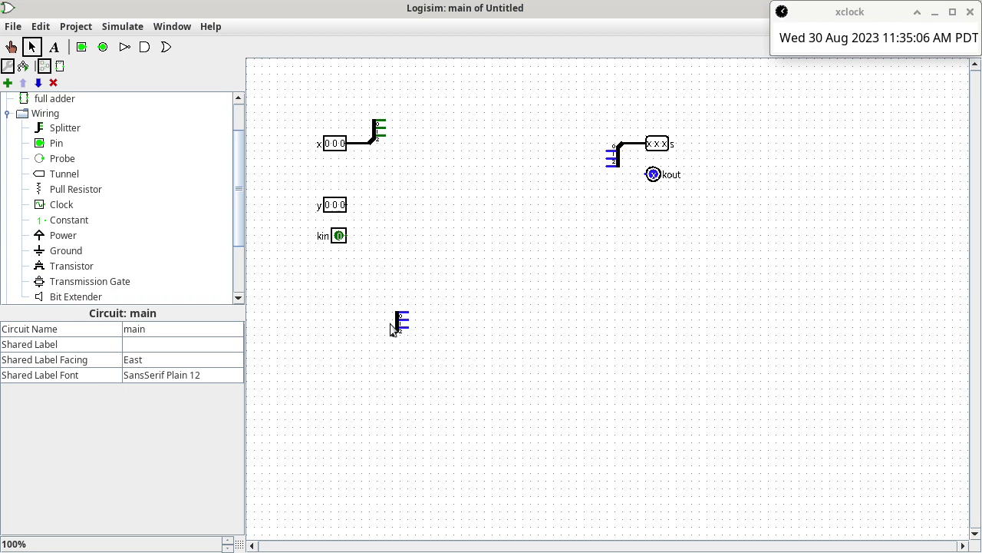
{"action": "mouse_move", "coordinate": [397, 329]}
{"action": "left_mouse_down"}
{"action": "mouse_move", "coordinate": [382, 213]}
{"action": "mouse_move", "coordinate": [370, 205]}
{"action": "left_mouse_up"}
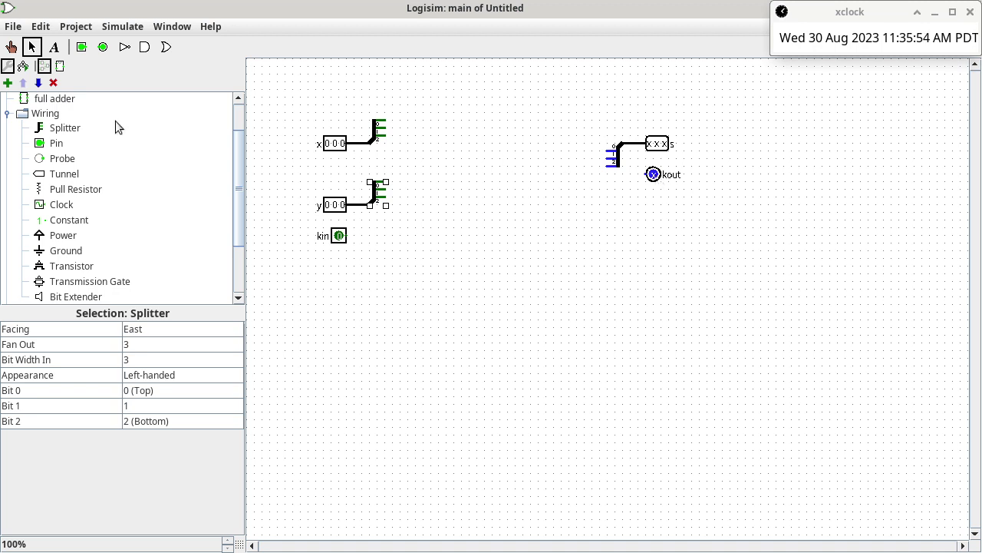
Place three full adder subcircuits in a column between the input and output splitters, nudging the top one down for even spacing.
{"action": "scroll", "coordinate": [105, 151], "scroll_direction": "up", "scroll_amount": 1}
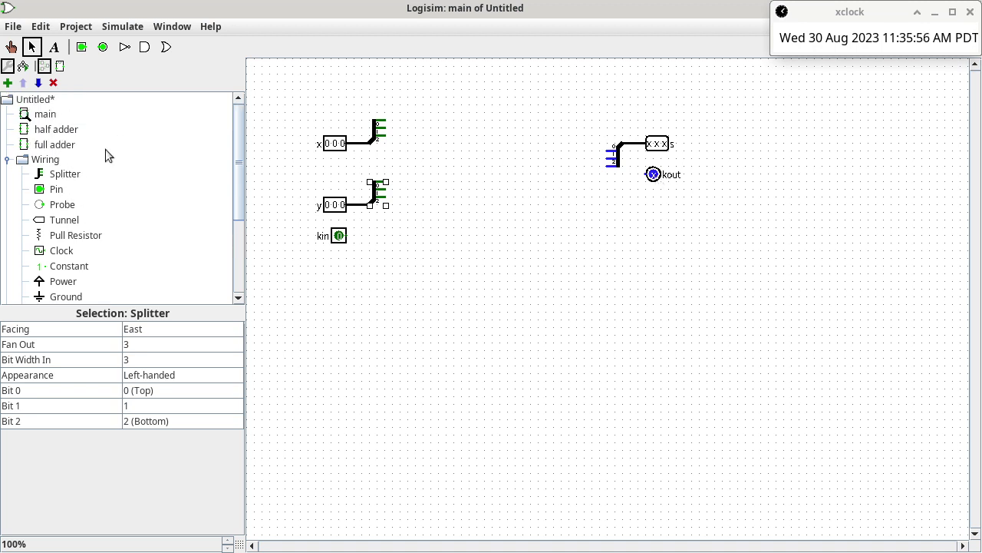
{"action": "left_click", "coordinate": [66, 146]}
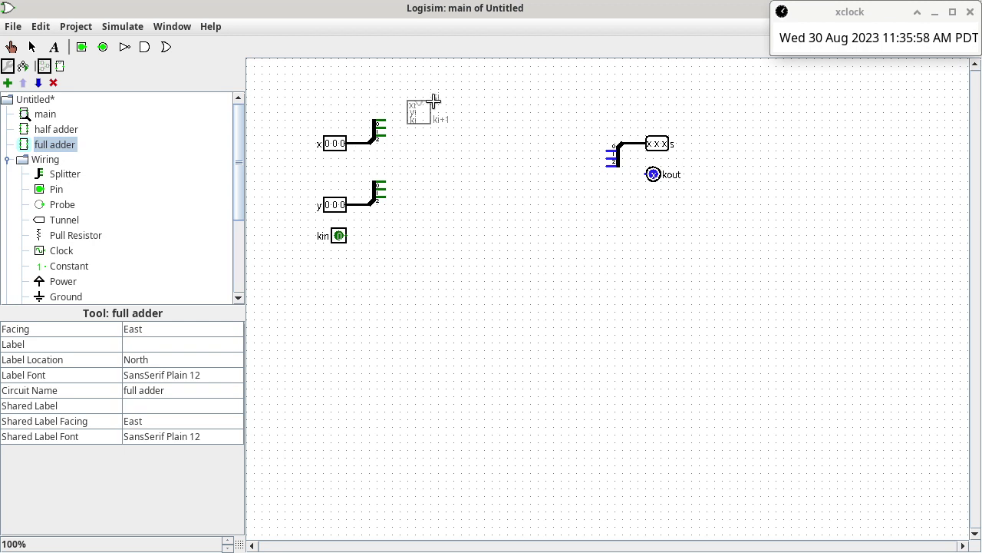
{"action": "left_click", "coordinate": [511, 105]}
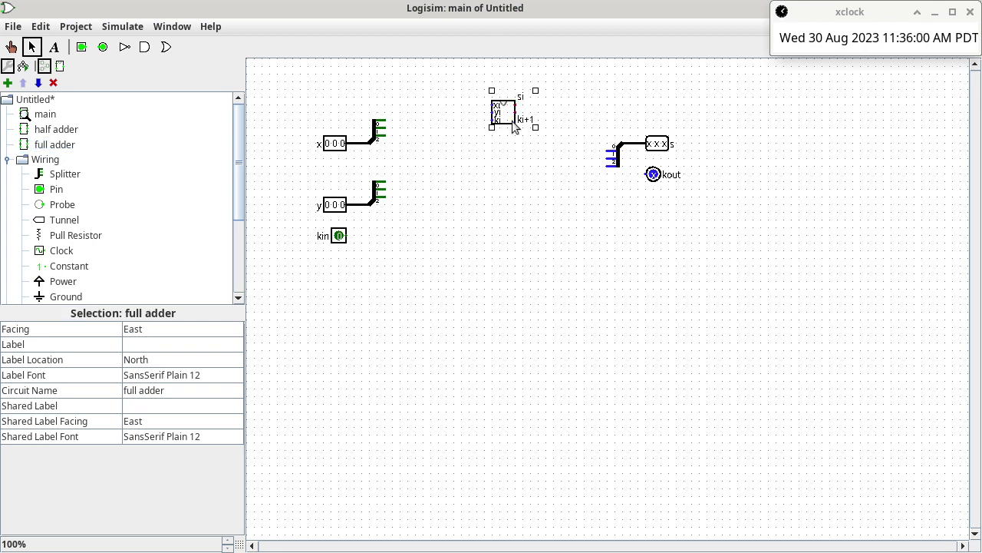
{"action": "left_click_drag", "start_coordinate": [511, 126], "coordinate": [519, 134]}
{"action": "left_click", "coordinate": [504, 221]}
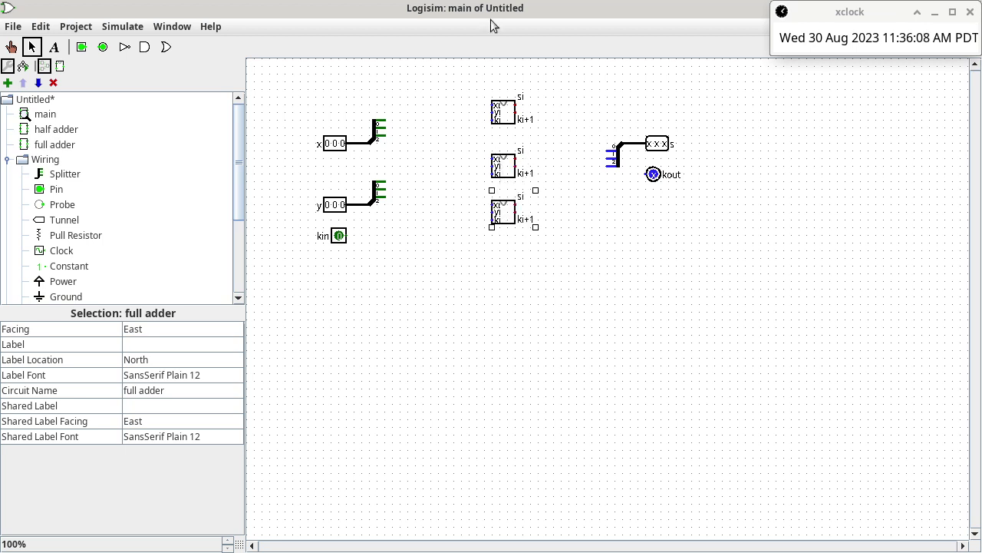
{"action": "left_click", "coordinate": [501, 119]}
{"action": "left_click_drag", "start_coordinate": [500, 119], "coordinate": [500, 126]}
{"action": "left_click", "coordinate": [542, 162]}
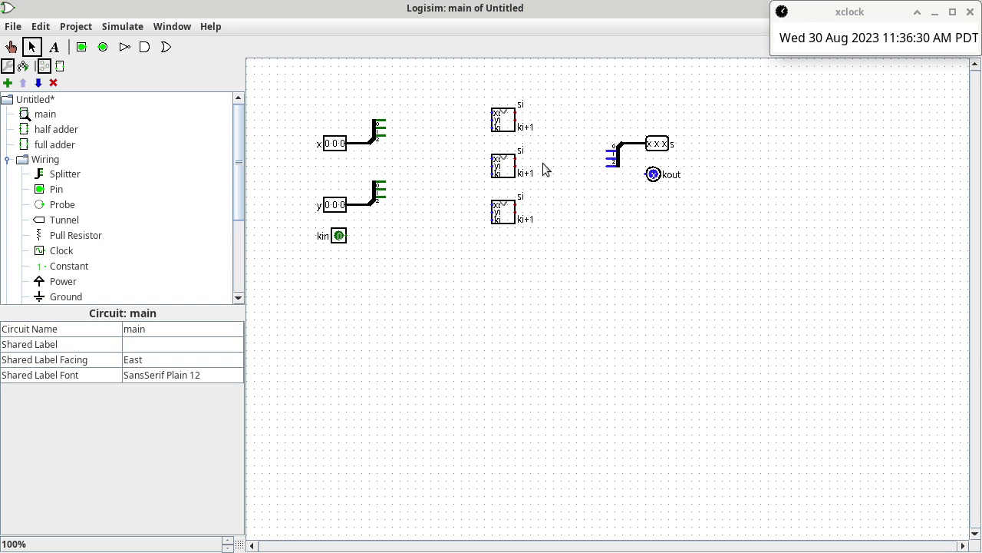
Label the top full adder "bit 0".
{"action": "left_click", "coordinate": [499, 122]}
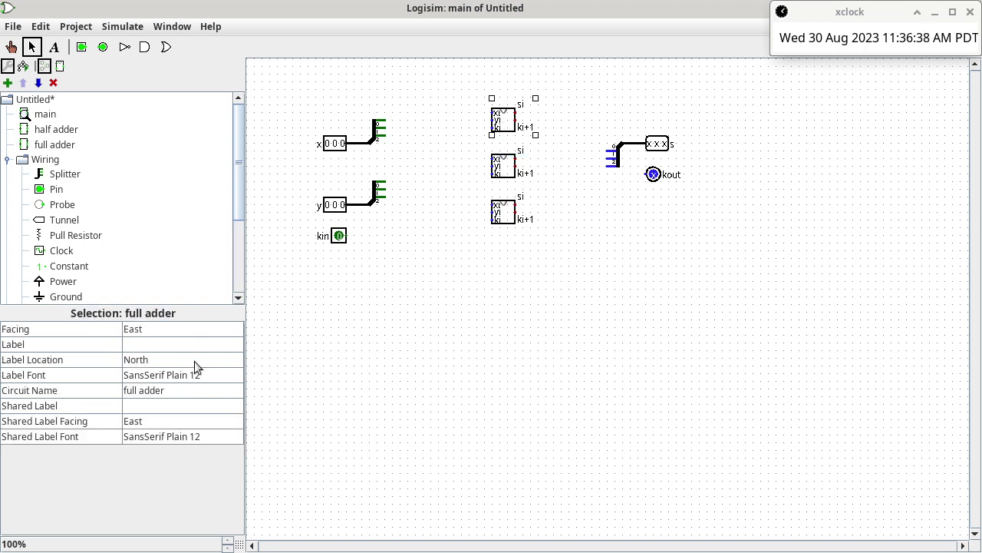
{"action": "left_click", "coordinate": [142, 342]}
{"action": "type", "text": "bit 0"}
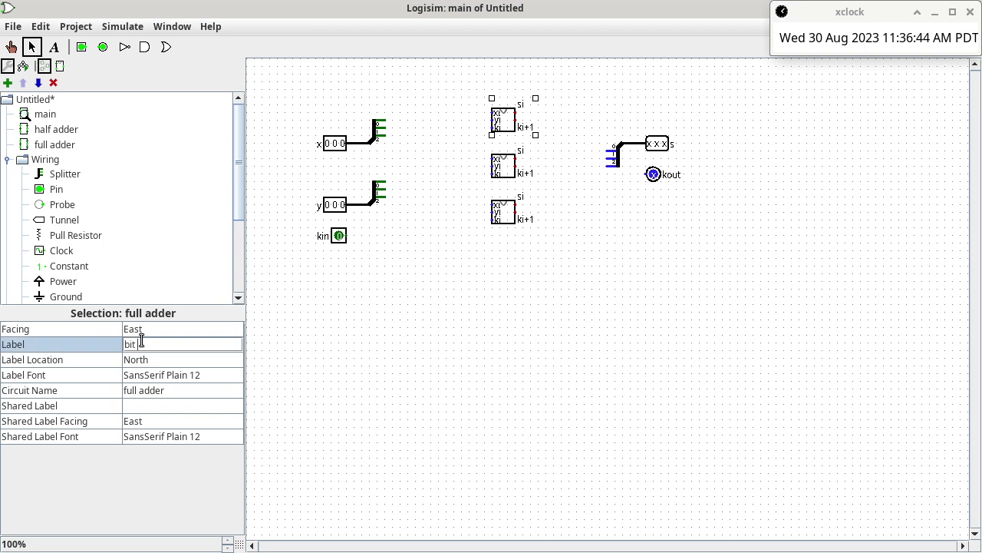
{"action": "key", "text": "Return"}
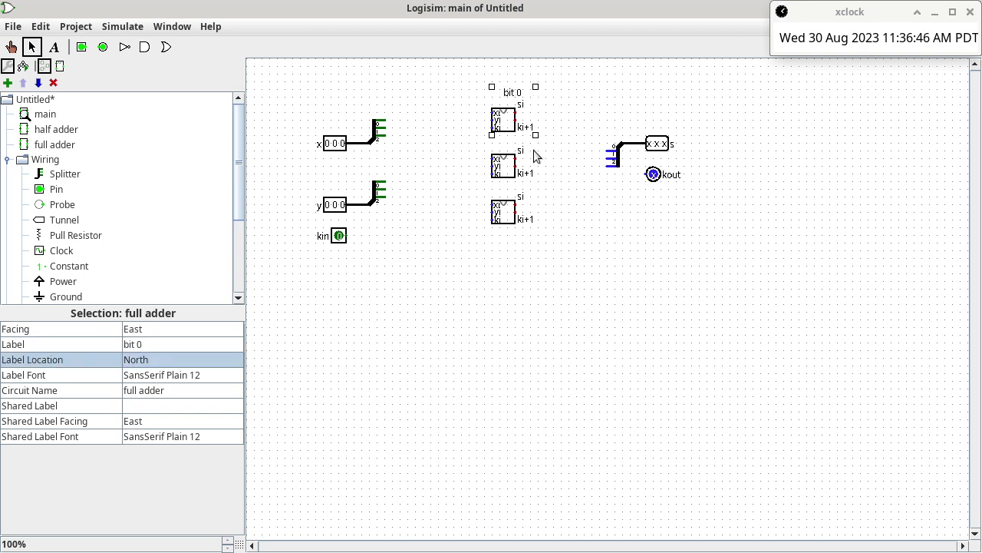
Clear the label of the top full adder.
{"action": "left_click", "coordinate": [161, 344]}
{"action": "key", "text": "BackSpace"}
{"action": "key", "text": "BackSpace"}
{"action": "key", "text": "BackSpace"}
{"action": "key", "text": "BackSpace"}
{"action": "key", "text": "BackSpace"}
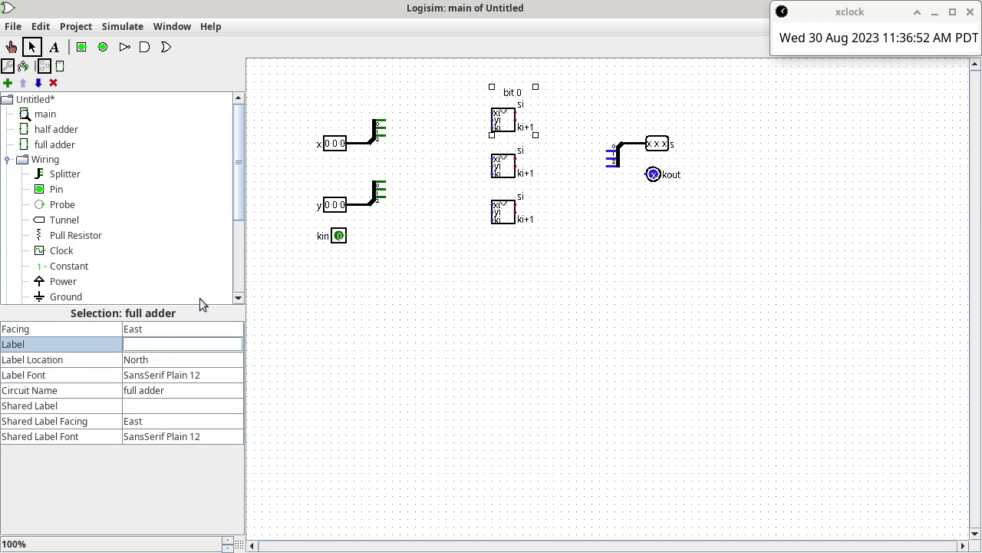
{"action": "key", "text": "Return"}
{"action": "left_click", "coordinate": [441, 267]}
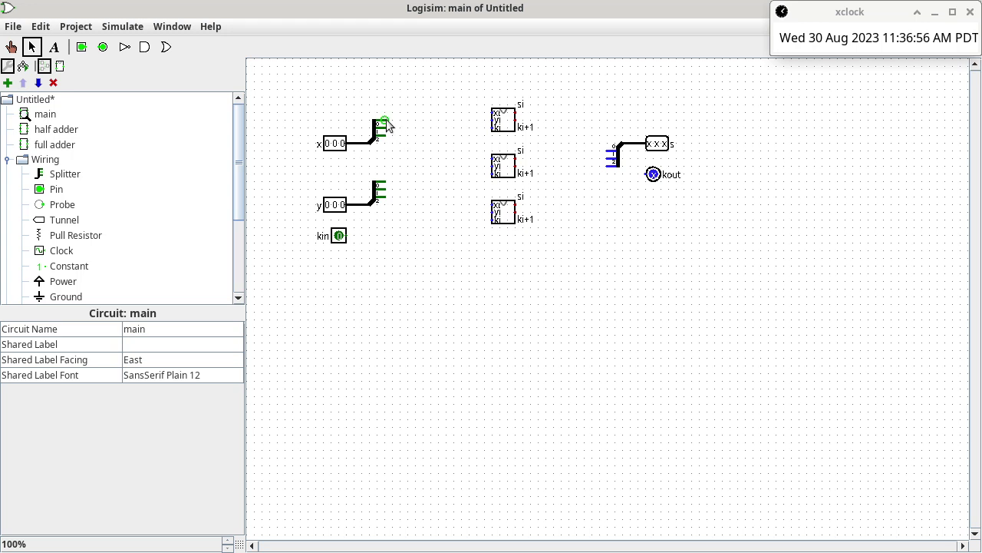
Wire bits 0, 1 and 2 of the x and y splitters to the xi and yi inputs of the top, middle and bottom full adders.
{"action": "left_click_drag", "start_coordinate": [384, 120], "coordinate": [491, 113]}
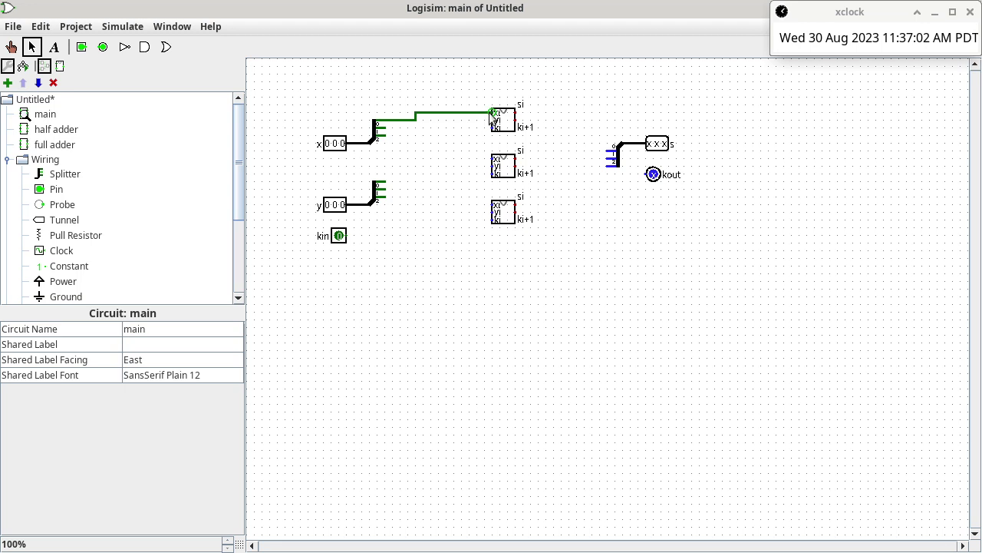
{"action": "left_click_drag", "start_coordinate": [385, 184], "coordinate": [492, 123]}
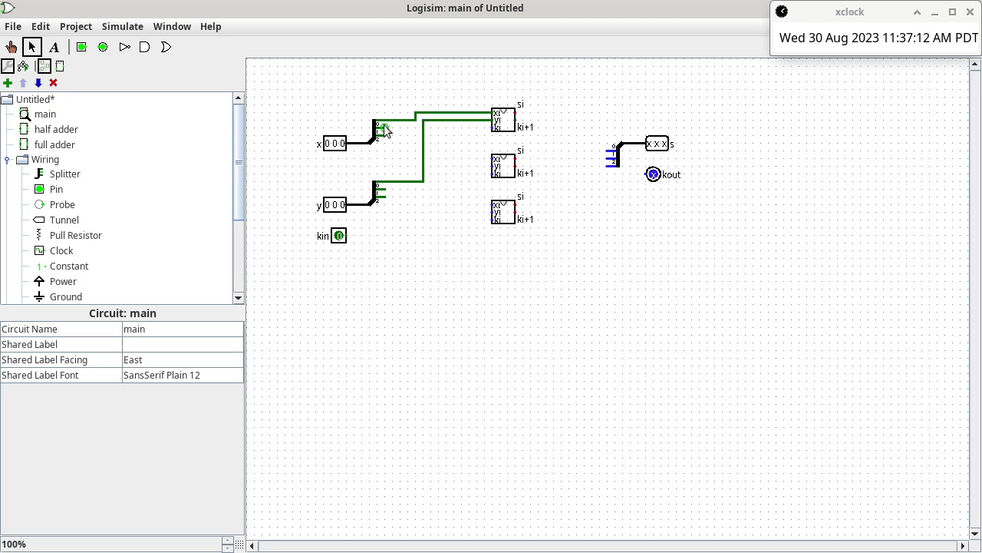
{"action": "left_click_drag", "start_coordinate": [386, 131], "coordinate": [492, 159]}
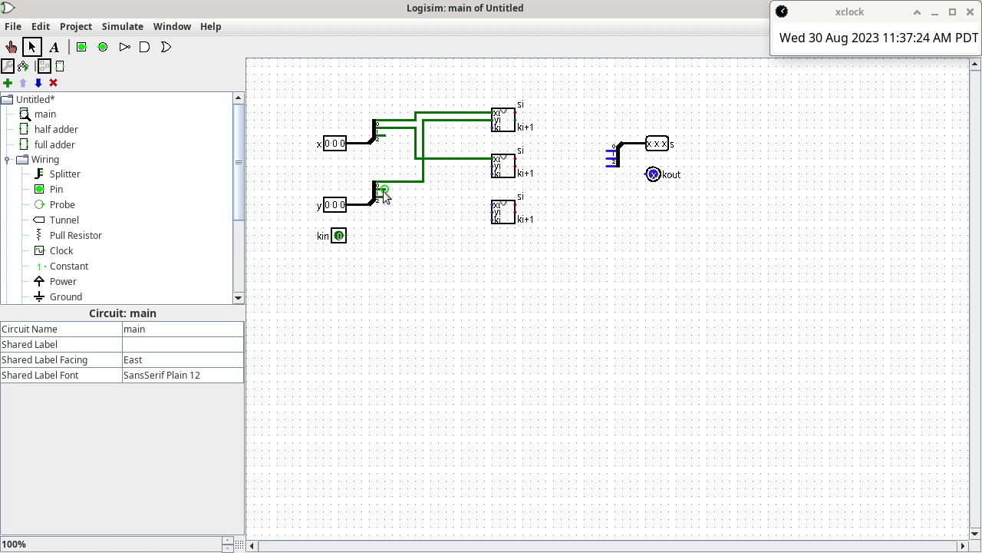
{"action": "left_click_drag", "start_coordinate": [384, 190], "coordinate": [491, 168]}
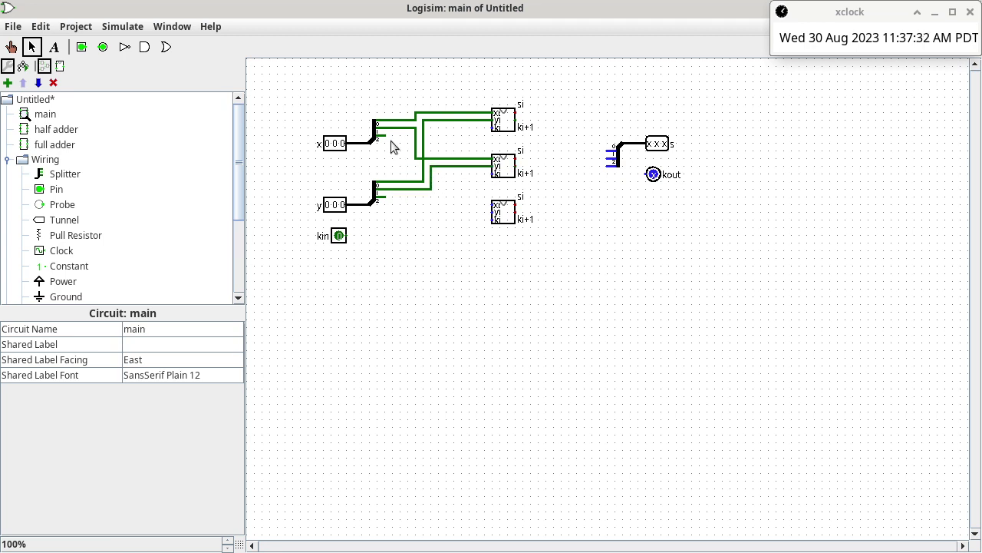
{"action": "mouse_move", "coordinate": [386, 141]}
{"action": "left_mouse_down"}
{"action": "mouse_move", "coordinate": [409, 204]}
{"action": "mouse_move", "coordinate": [490, 206]}
{"action": "left_mouse_up"}
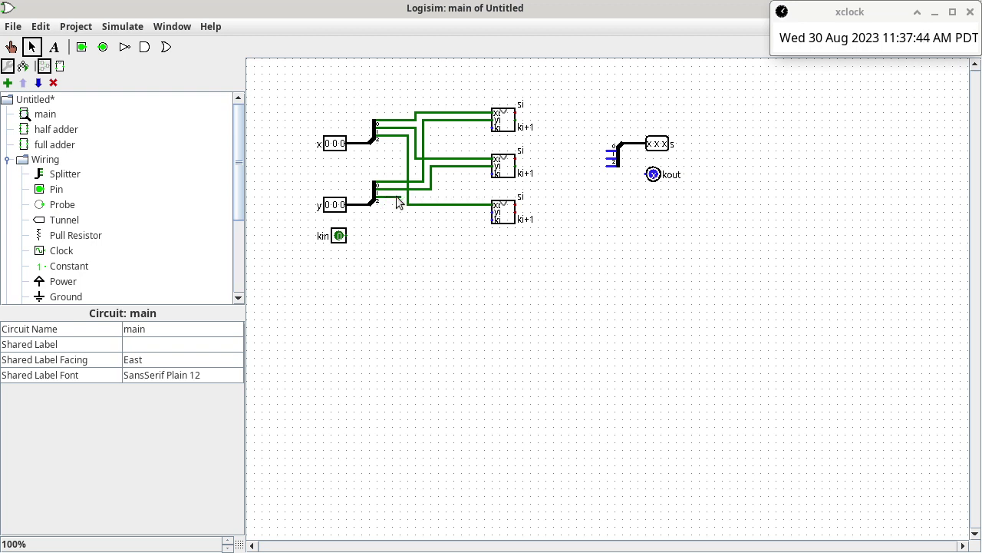
{"action": "mouse_move", "coordinate": [379, 200]}
{"action": "left_mouse_down"}
{"action": "mouse_move", "coordinate": [404, 217]}
{"action": "mouse_move", "coordinate": [493, 213]}
{"action": "left_mouse_up"}
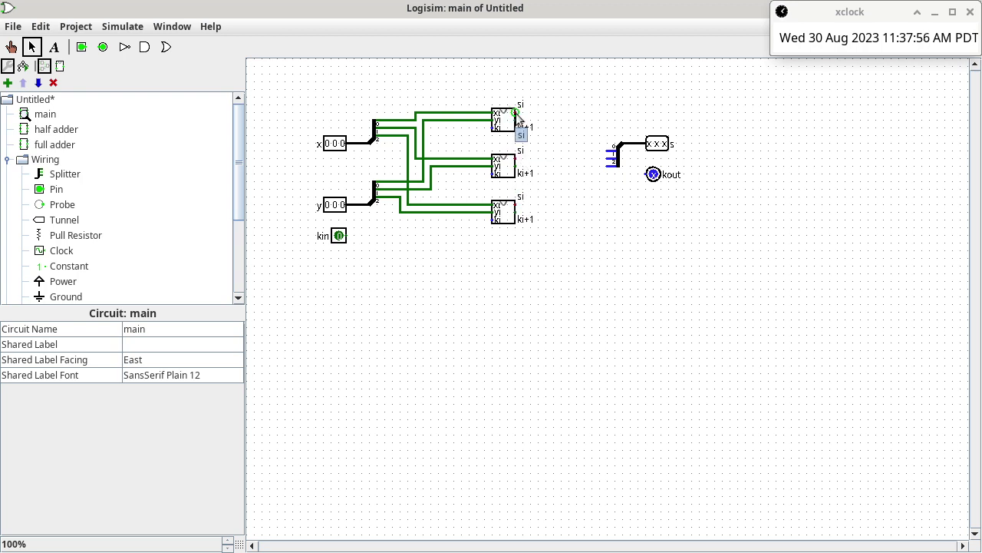
Wire the three si outputs to bits 0, 1 and 2 of the s splitter, and the bottom adder's ki+1 output to kout.
{"action": "left_click_drag", "start_coordinate": [545, 111], "coordinate": [606, 150]}
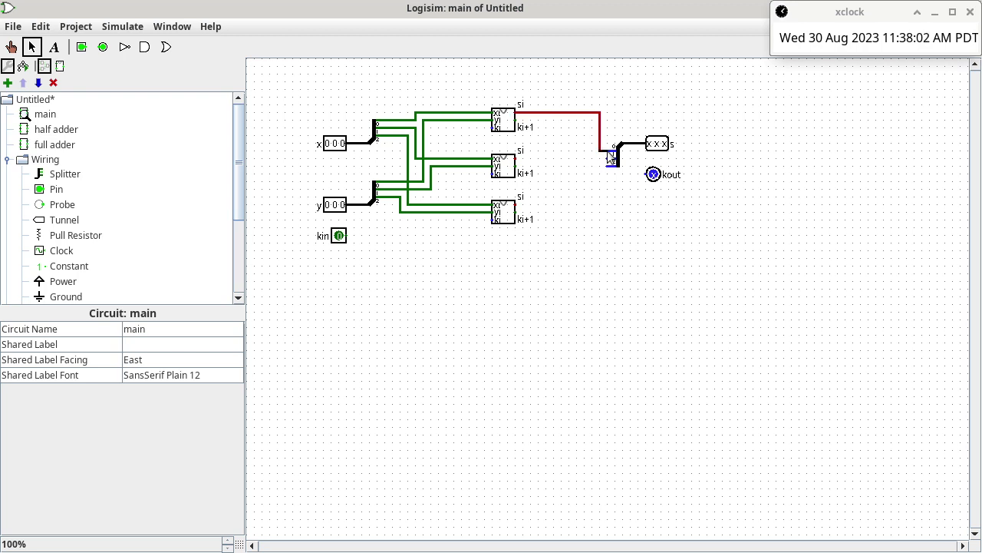
{"action": "mouse_move", "coordinate": [516, 160]}
{"action": "left_mouse_down"}
{"action": "mouse_move", "coordinate": [556, 167]}
{"action": "mouse_move", "coordinate": [612, 159]}
{"action": "left_mouse_up"}
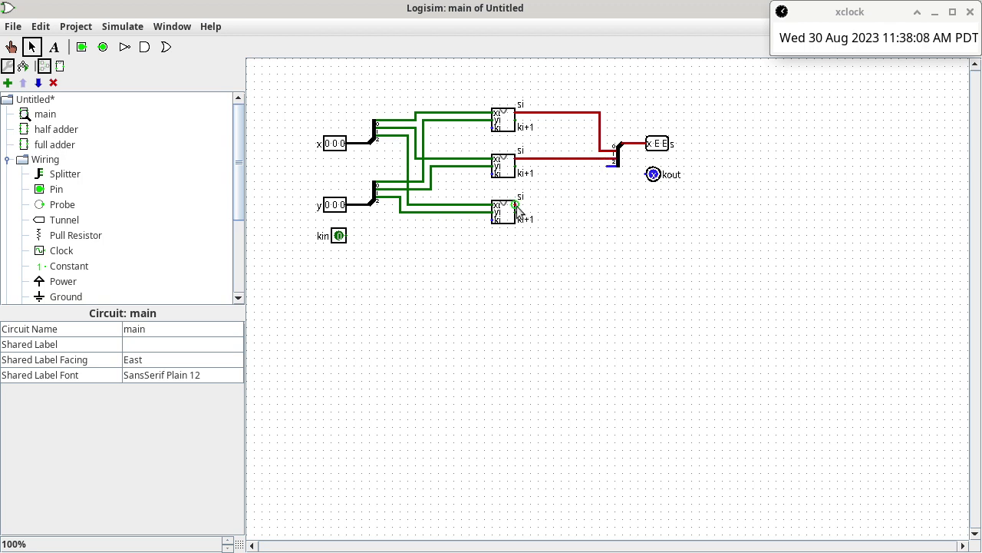
{"action": "mouse_move", "coordinate": [517, 206]}
{"action": "left_mouse_down"}
{"action": "mouse_move", "coordinate": [586, 197]}
{"action": "mouse_move", "coordinate": [605, 165]}
{"action": "left_mouse_up"}
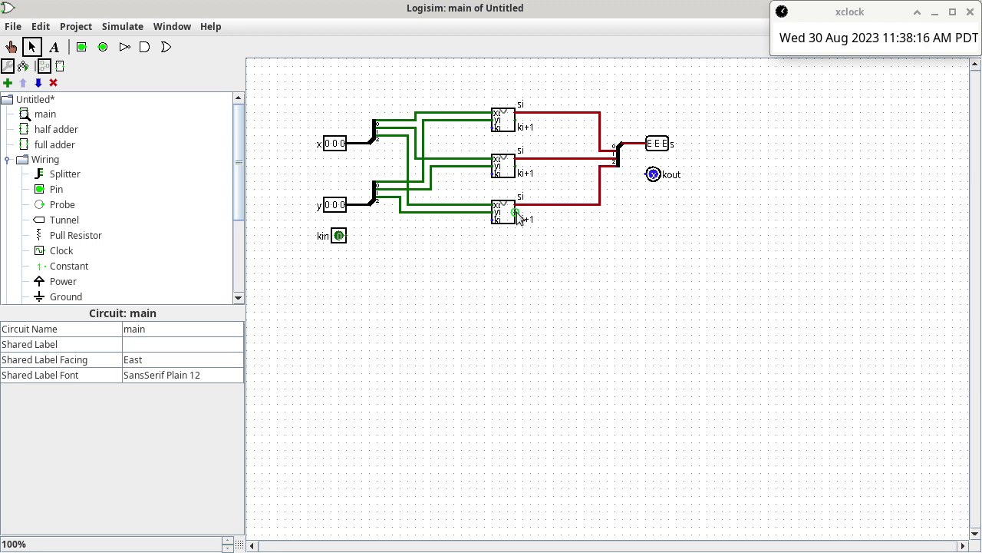
{"action": "left_click_drag", "start_coordinate": [516, 211], "coordinate": [649, 175]}
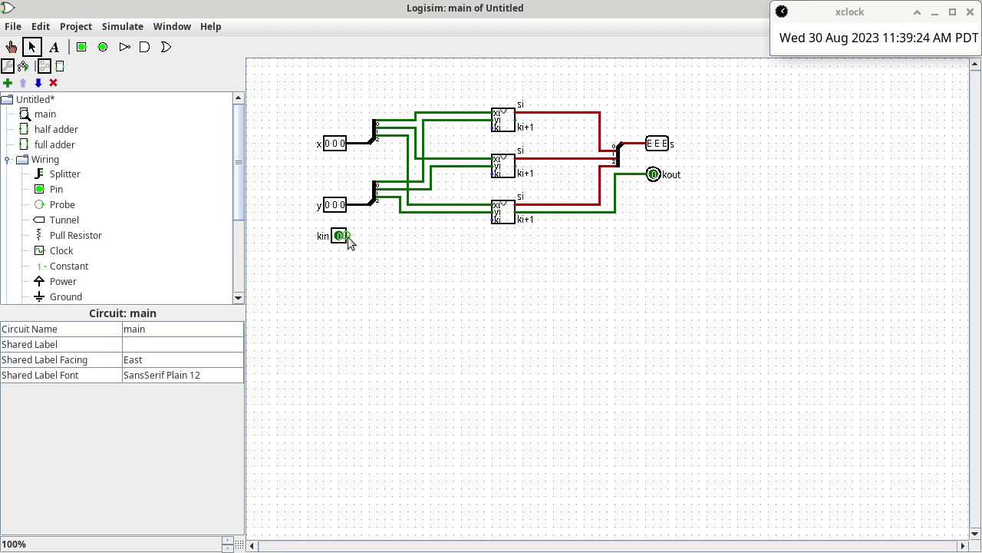
Wire kin to the top adder's ki input and chain each ki+1 output to the ki input of the adder below.
{"action": "left_click_drag", "start_coordinate": [348, 236], "coordinate": [493, 129]}
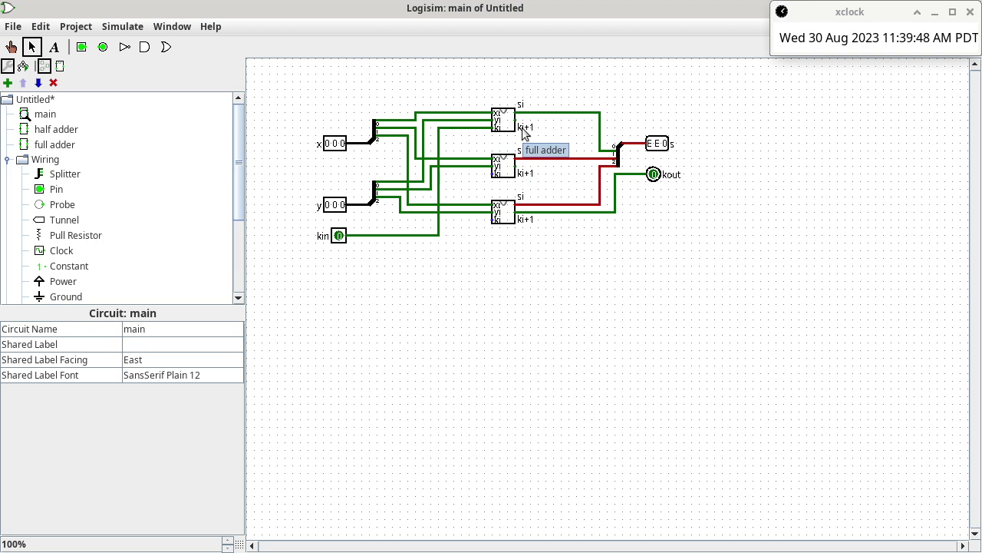
{"action": "left_click_drag", "start_coordinate": [516, 126], "coordinate": [491, 176]}
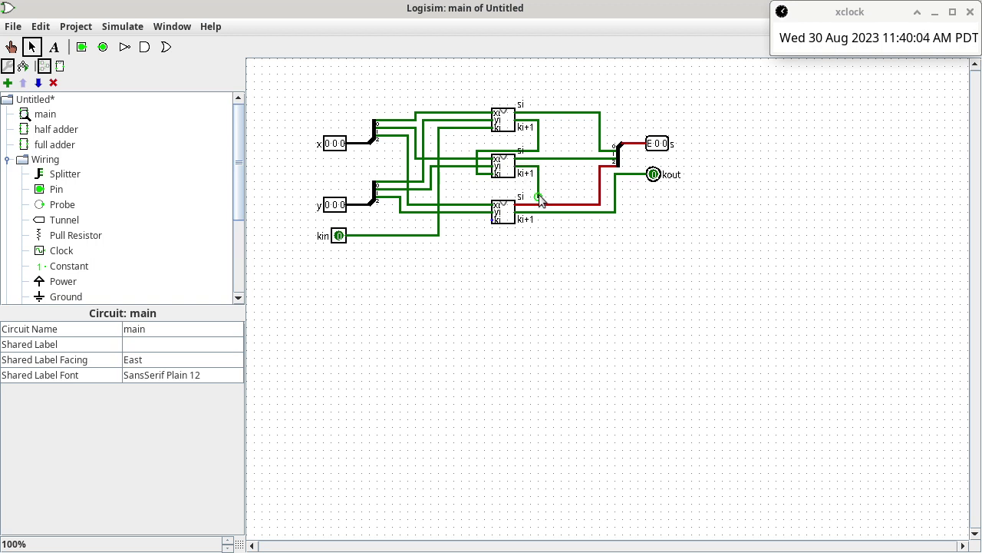
{"action": "left_click_drag", "start_coordinate": [538, 196], "coordinate": [489, 218]}
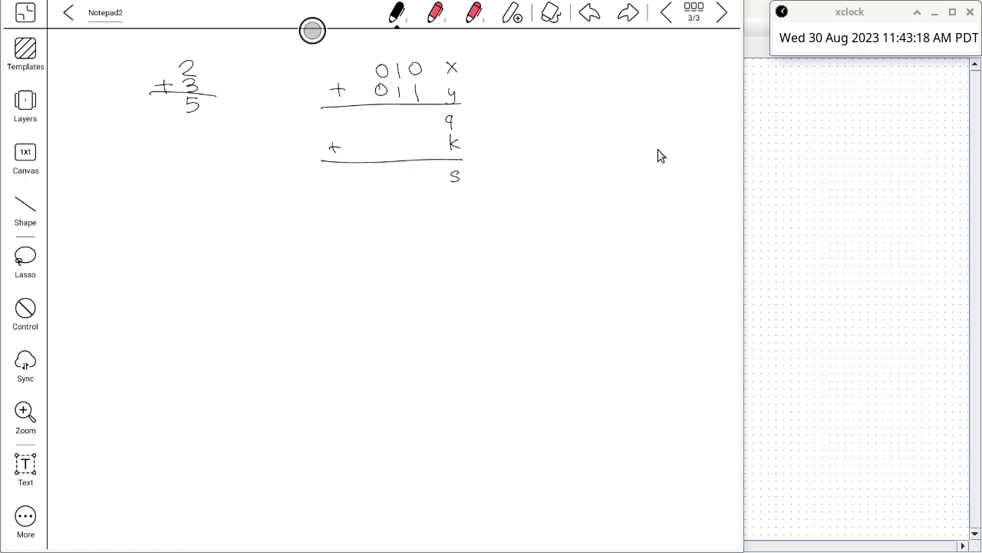
In Notepad2, handwrite the q, k and s rows for 010 + 011, with q as 001 and s as 101.
{"action": "mouse_move", "coordinate": [417, 113]}
{"action": "left_mouse_down"}
{"action": "mouse_move", "coordinate": [416, 124]}
{"action": "mouse_move", "coordinate": [375, 114]}
{"action": "left_mouse_up"}
{"action": "left_click_drag", "start_coordinate": [418, 136], "coordinate": [415, 148]}
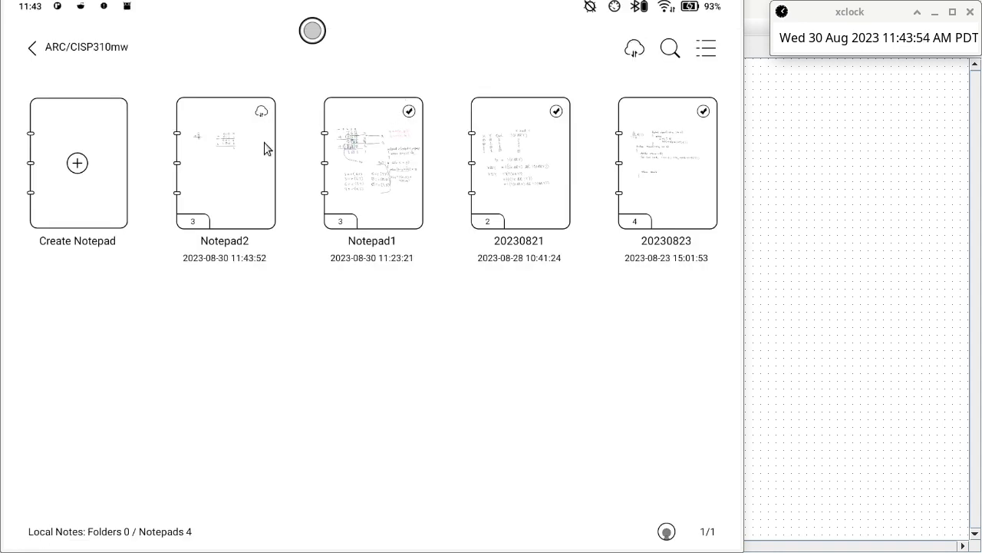
{"action": "left_click", "coordinate": [251, 144]}
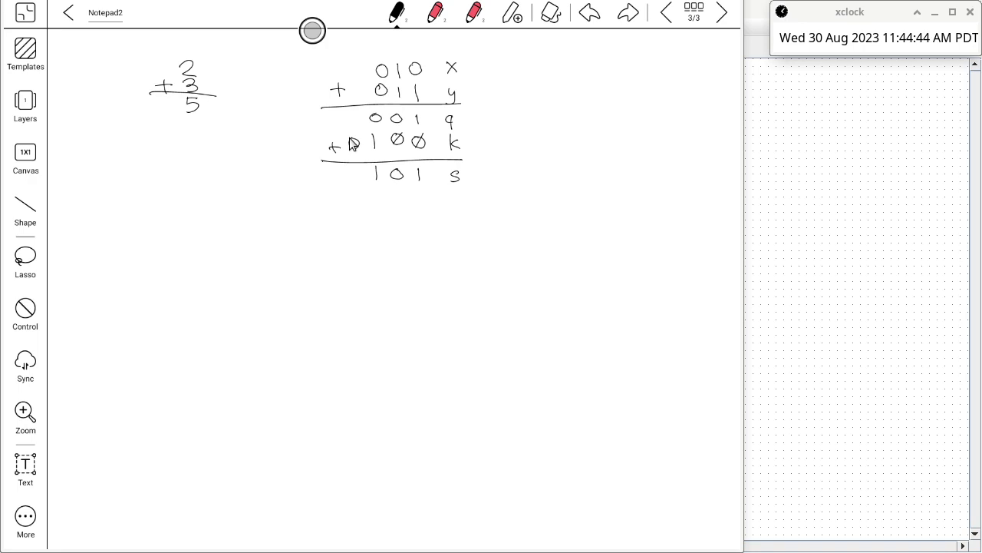
Switch back to Logisim and use the Poke tool to set input x to 010 and input y to 011.
{"action": "key", "text": "alt+Tab"}
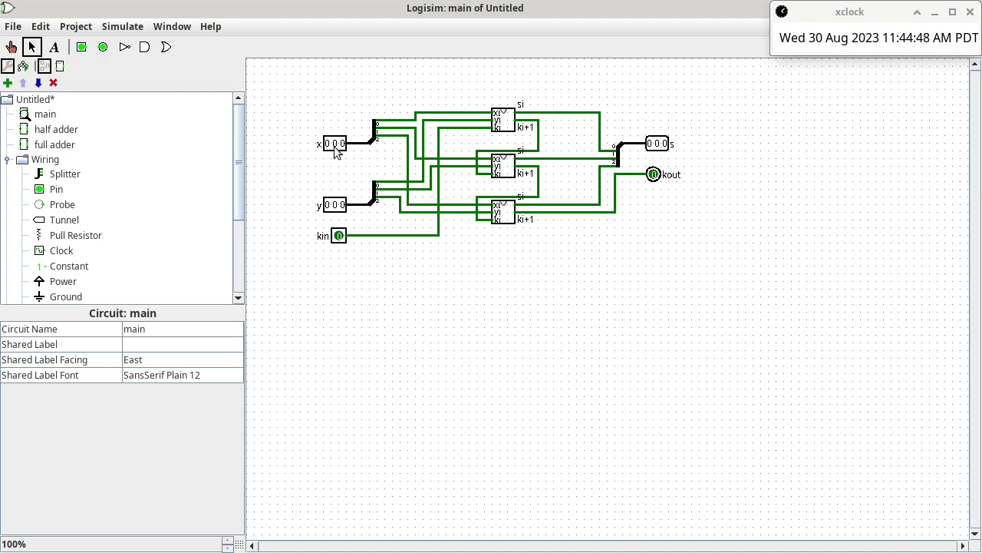
{"action": "left_click", "coordinate": [11, 47]}
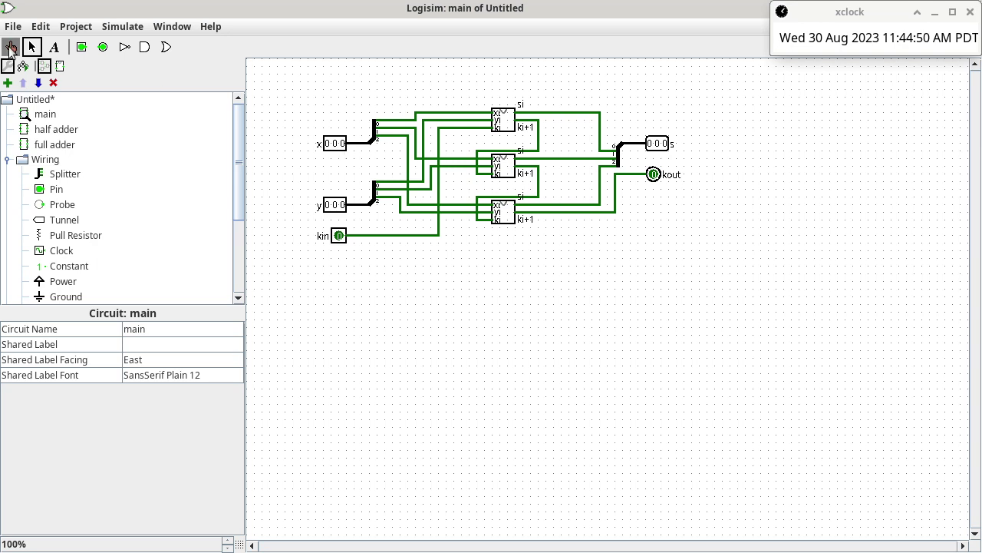
{"action": "left_click", "coordinate": [335, 146]}
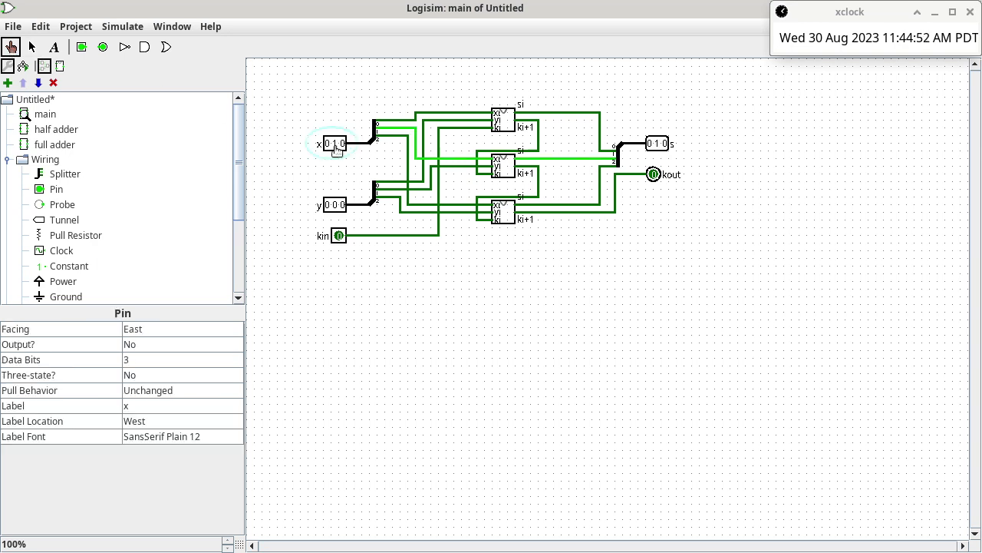
{"action": "left_click", "coordinate": [337, 206]}
{"action": "left_click", "coordinate": [343, 207]}
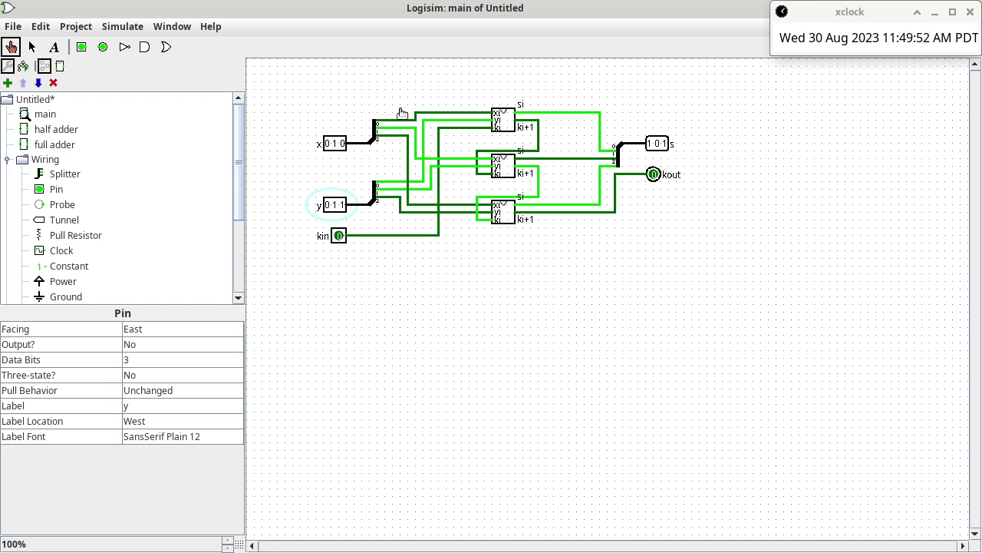
Check the values on the carry wires between the top and middle adders and between the middle and bottom adders.
{"action": "left_click", "coordinate": [540, 132]}
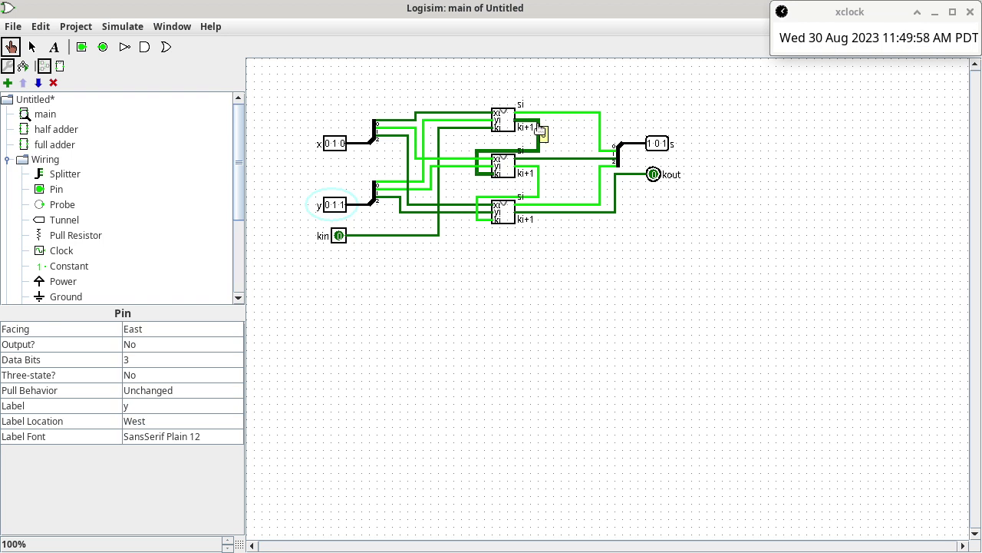
{"action": "left_click", "coordinate": [538, 192]}
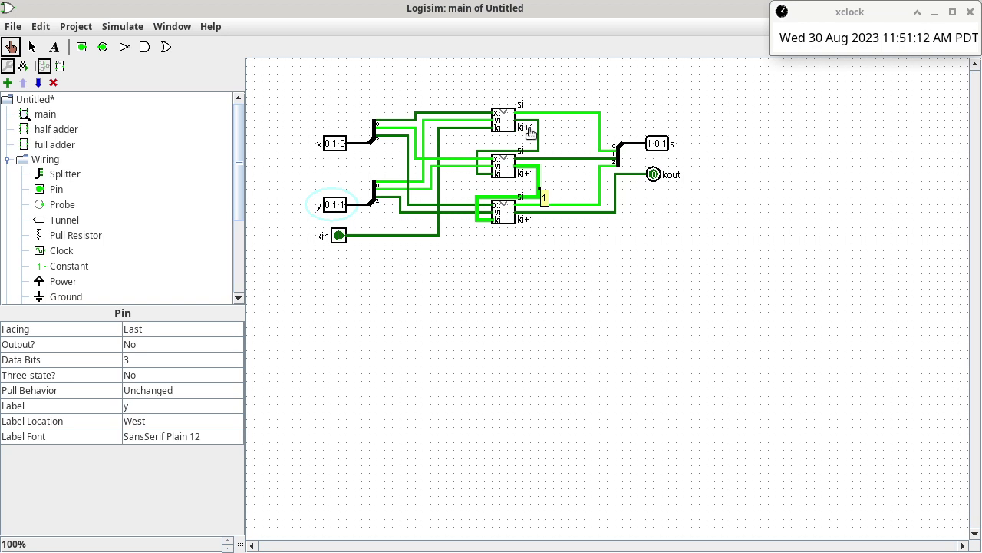
{"action": "left_click", "coordinate": [540, 186]}
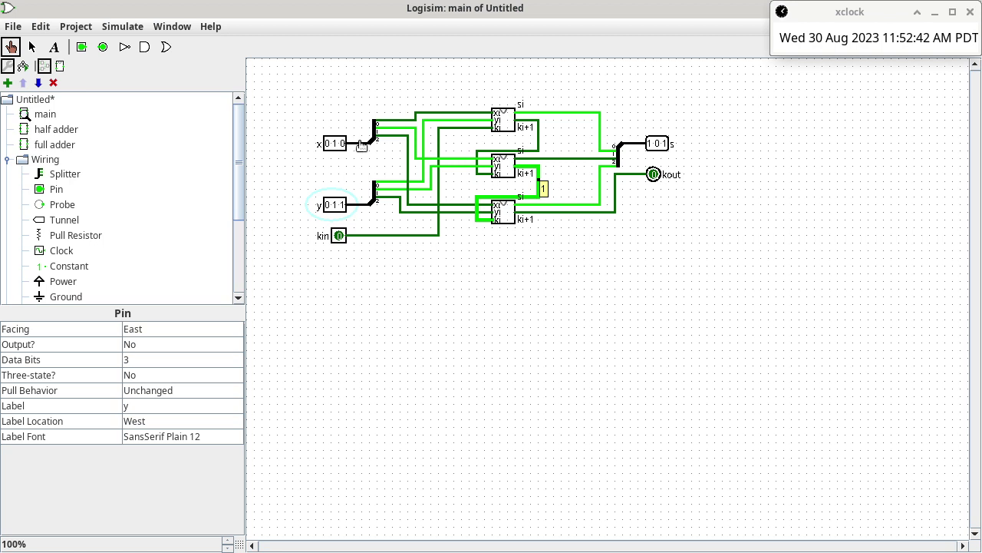
Switch to Firefox, open the CISP 310 course home page and locate the "Lab: addition" item in the modules list.
{"action": "key", "text": "alt+Tab"}
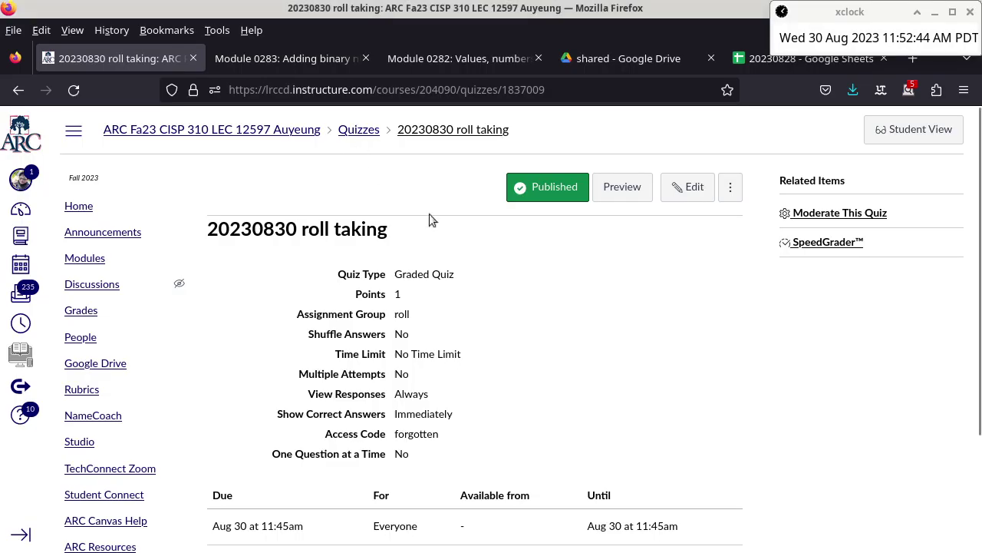
{"action": "left_click", "coordinate": [290, 135]}
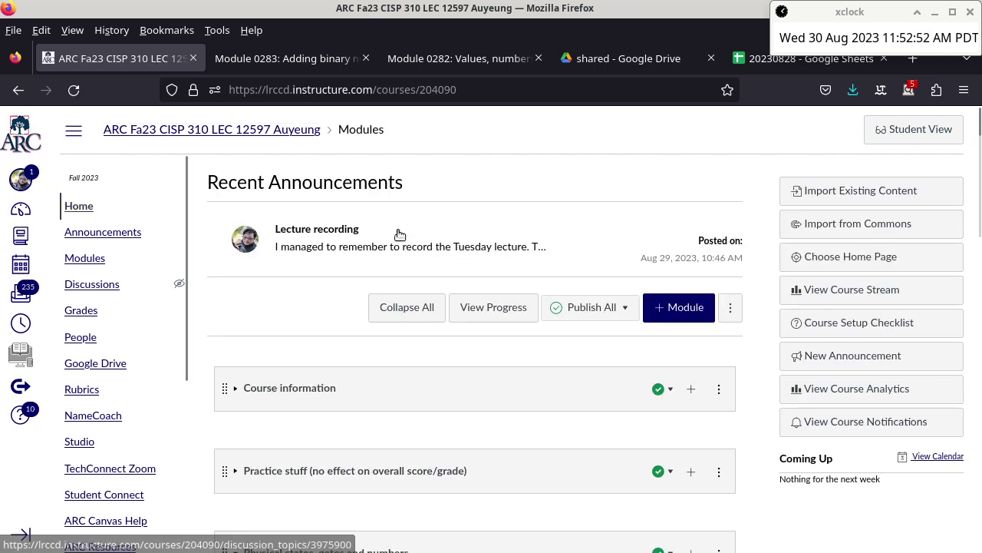
{"action": "scroll", "coordinate": [397, 229], "scroll_direction": "down", "scroll_amount": 5}
{"action": "scroll", "coordinate": [398, 230], "scroll_direction": "down", "scroll_amount": 10}
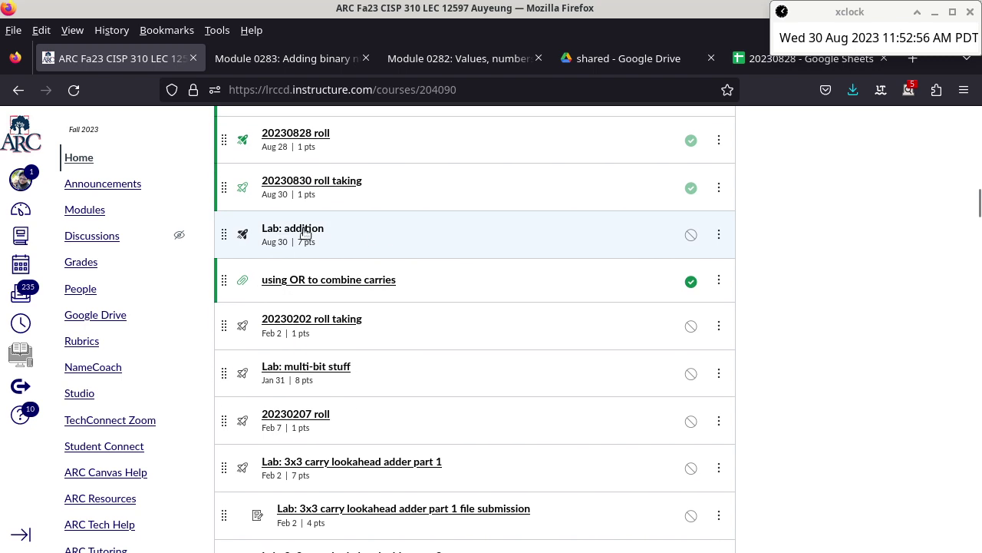
Open the "Lab: addition" quiz from the modules list, go into its build settings and reveal the student access code.
{"action": "left_click", "coordinate": [305, 230]}
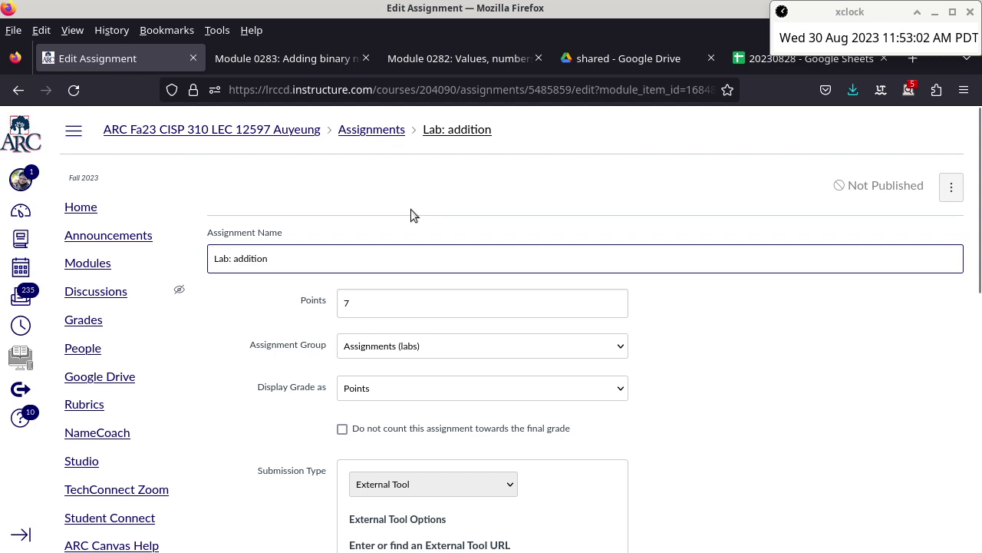
{"action": "scroll", "coordinate": [410, 209], "scroll_direction": "down", "scroll_amount": 7}
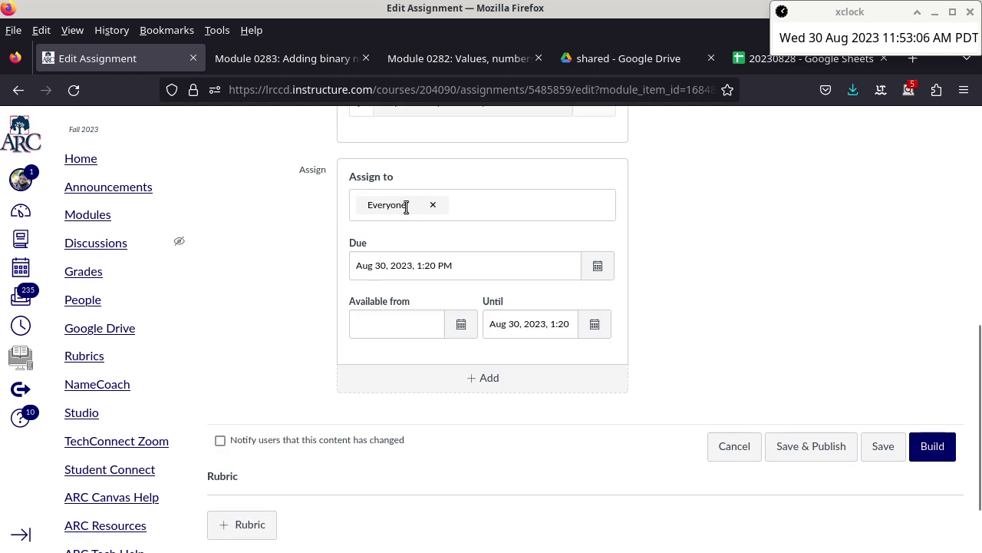
{"action": "left_click", "coordinate": [937, 454]}
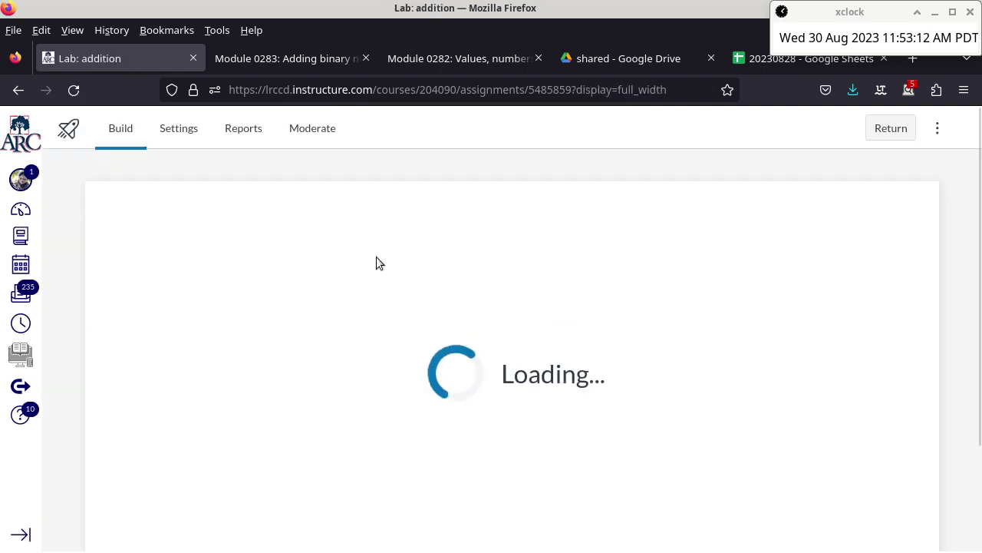
{"action": "left_click", "coordinate": [190, 137]}
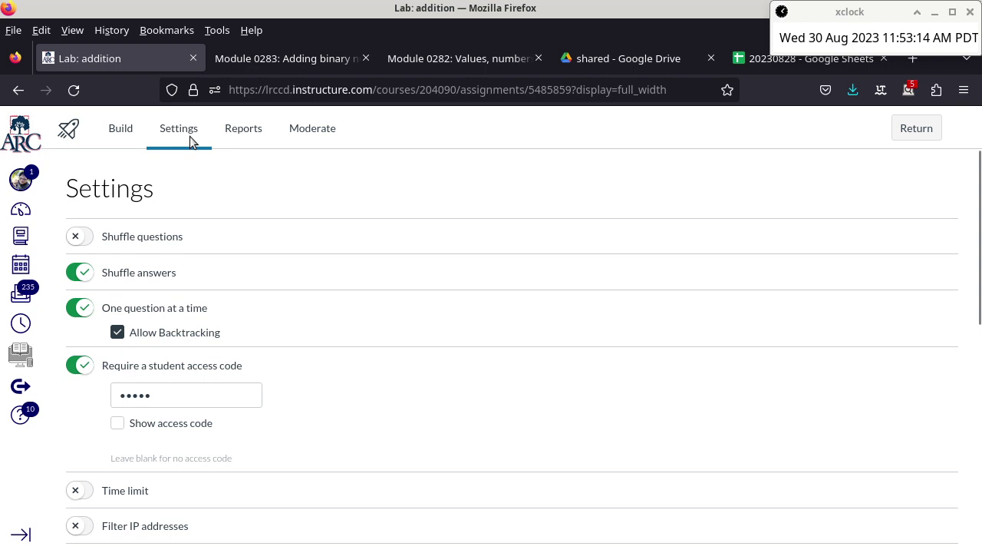
{"action": "left_click", "coordinate": [116, 426]}
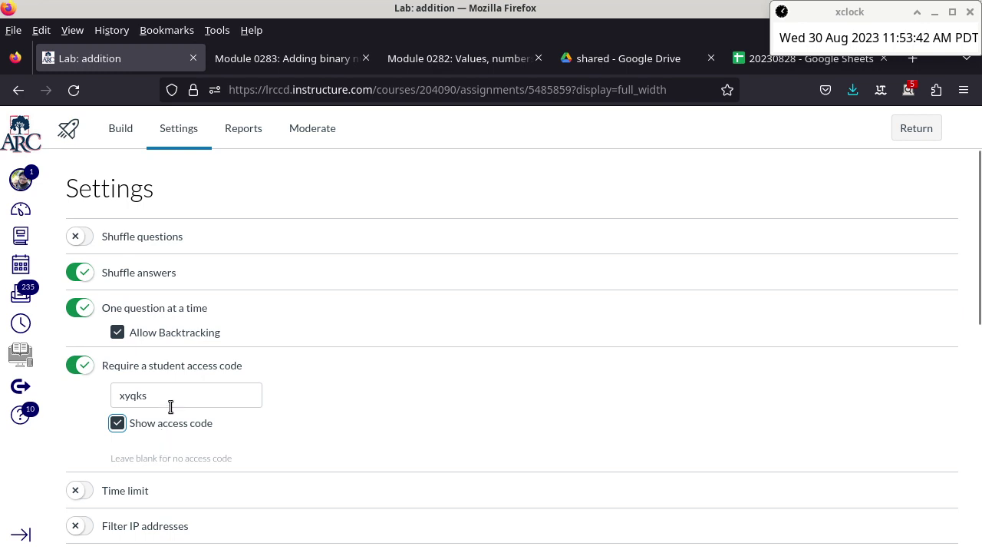
Return to the course modules and publish the "Lab: addition" item.
{"action": "left_click", "coordinate": [922, 139]}
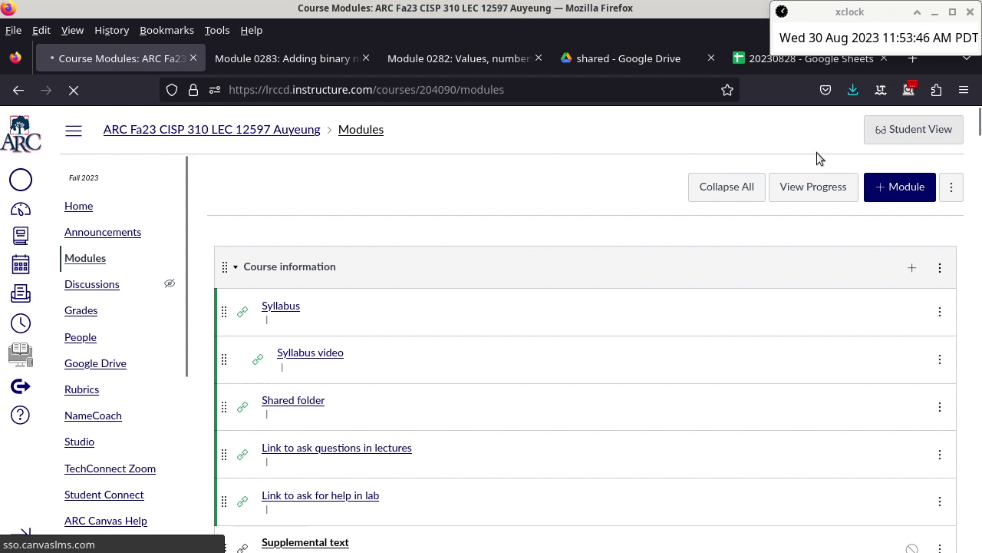
{"action": "scroll", "coordinate": [547, 177], "scroll_direction": "down", "scroll_amount": 10}
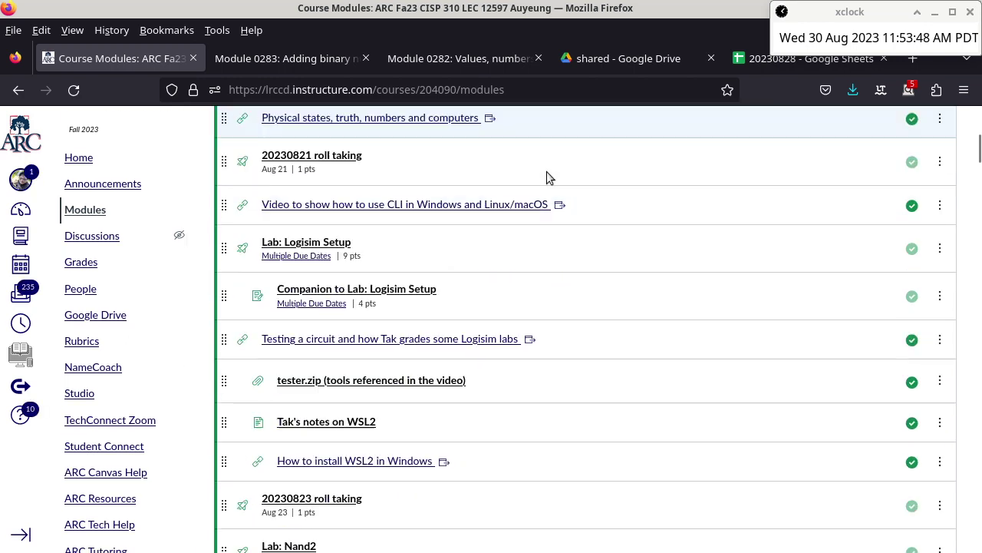
{"action": "scroll", "coordinate": [546, 171], "scroll_direction": "down", "scroll_amount": 2}
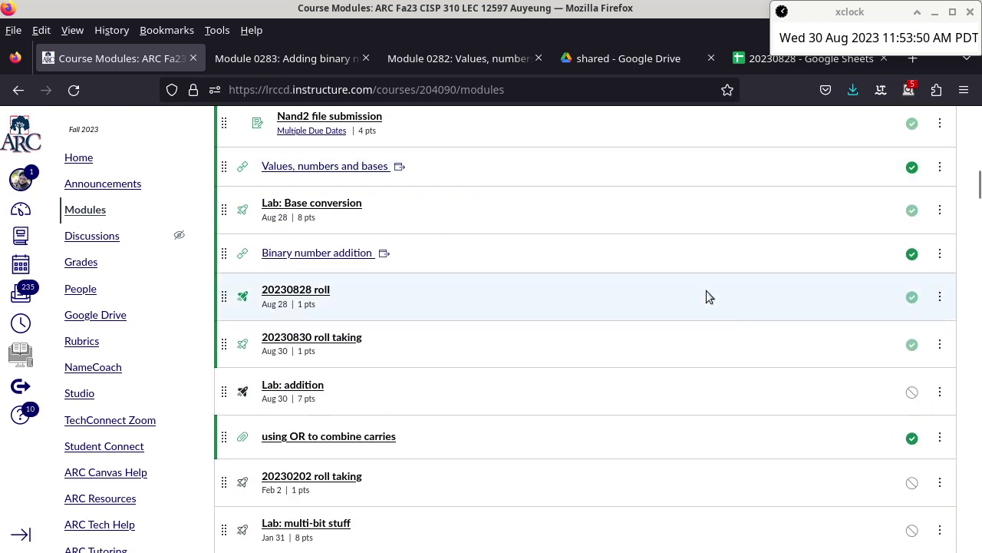
{"action": "left_click", "coordinate": [913, 392]}
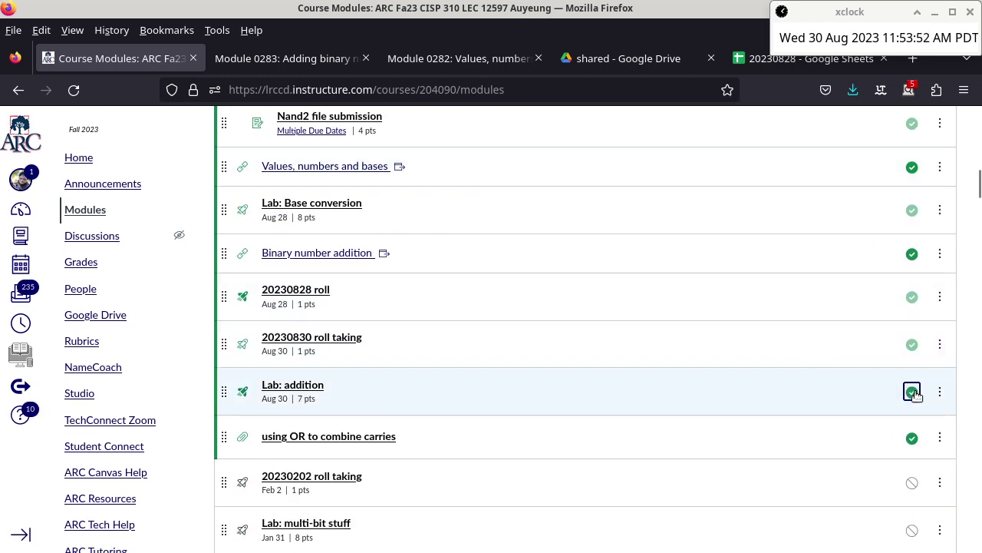